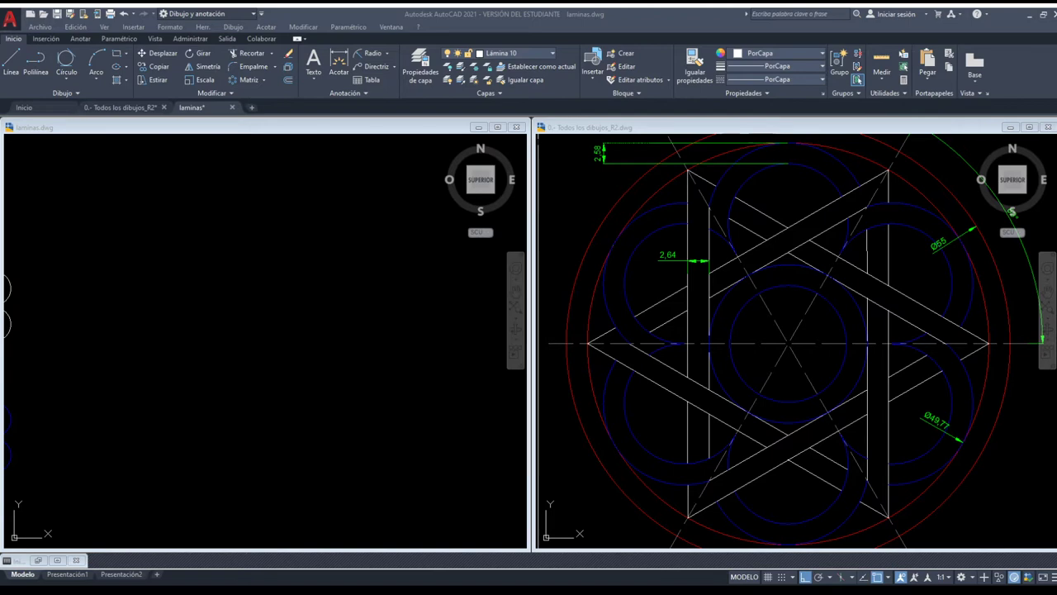
Activate laminas.dwg and zoom to an empty part of model space
{"action": "left_click", "coordinate": [253, 215]}
{"action": "scroll", "coordinate": [253, 216], "scroll_direction": "down", "scroll_amount": 3}
{"action": "scroll", "coordinate": [264, 248], "scroll_direction": "up", "scroll_amount": 2}
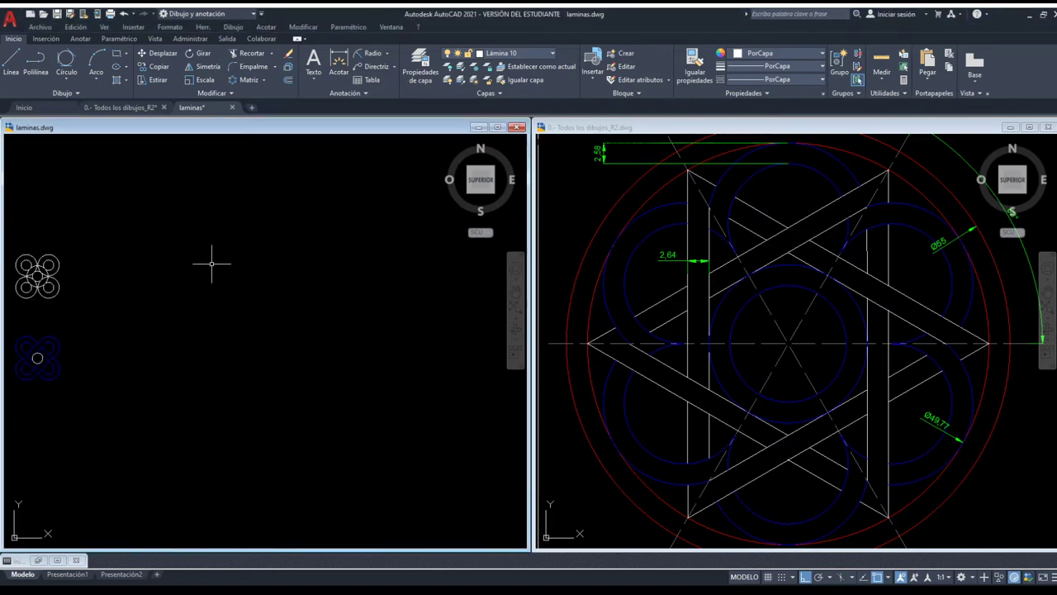
{"action": "scroll", "coordinate": [213, 266], "scroll_direction": "up", "scroll_amount": 2}
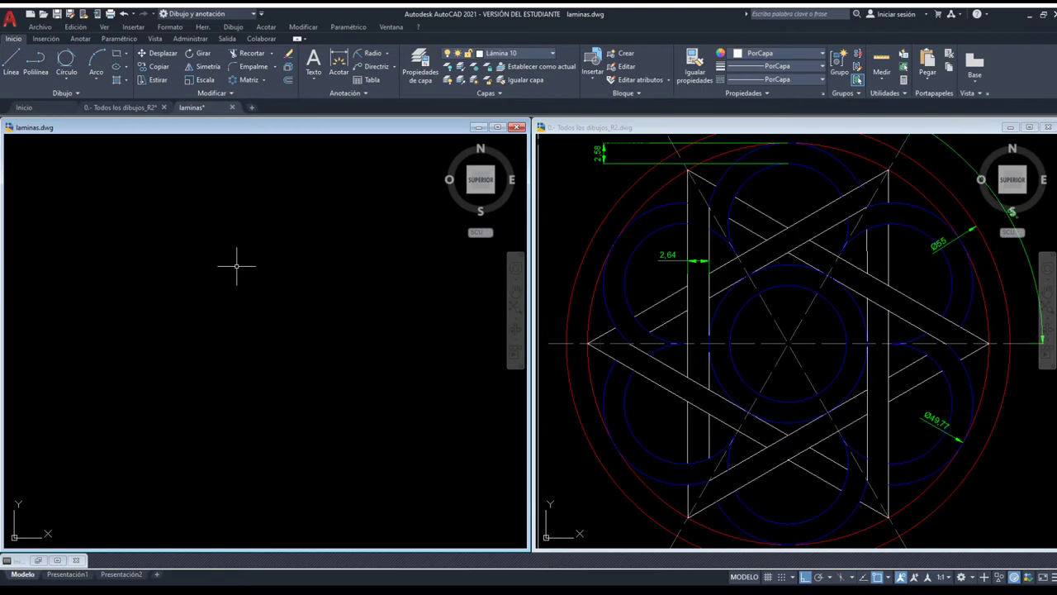
{"action": "left_click", "coordinate": [767, 270]}
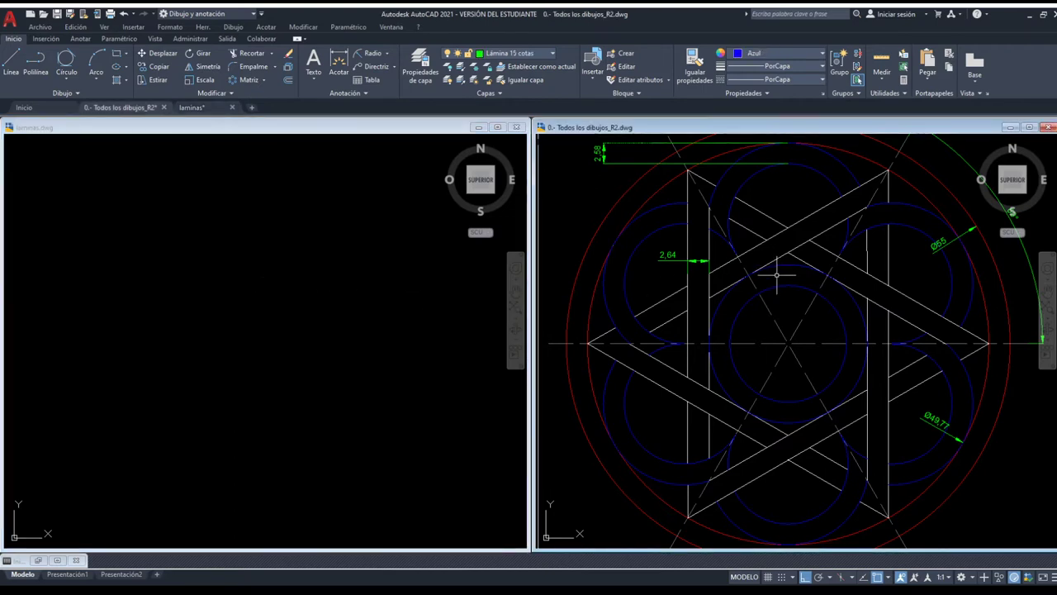
{"action": "scroll", "coordinate": [776, 275], "scroll_direction": "down", "scroll_amount": 1}
{"action": "scroll", "coordinate": [773, 276], "scroll_direction": "down", "scroll_amount": 1}
{"action": "scroll", "coordinate": [778, 276], "scroll_direction": "down", "scroll_amount": 1}
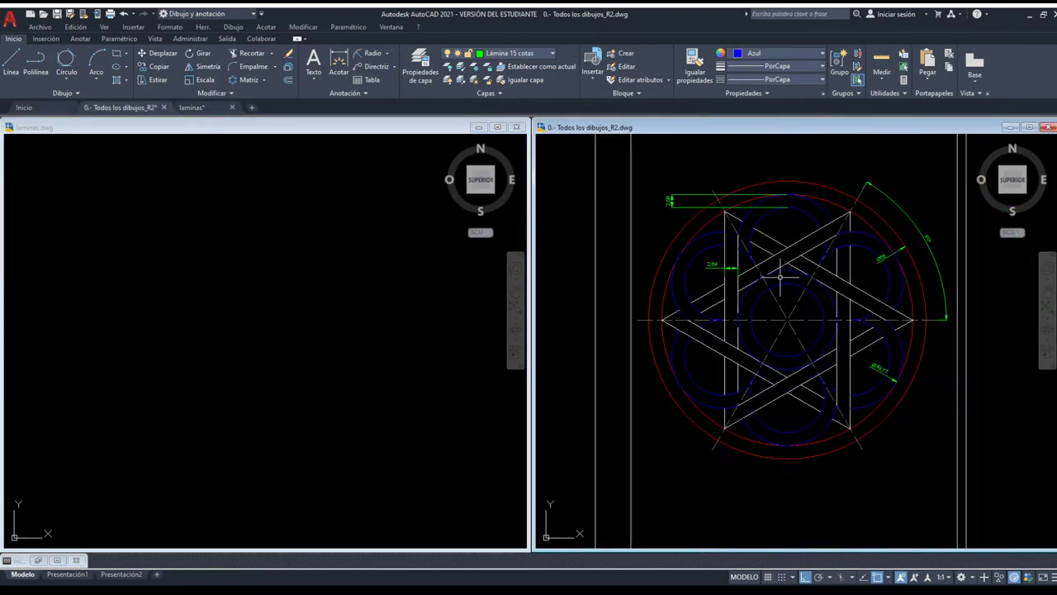
{"action": "left_click", "coordinate": [347, 227]}
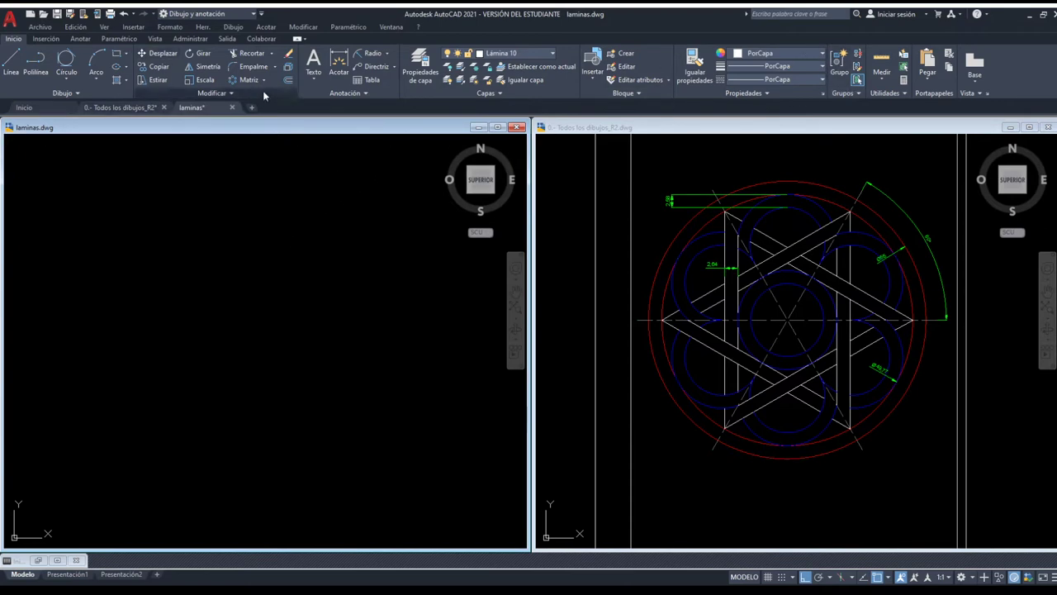
{"action": "left_click", "coordinate": [928, 279]}
{"action": "scroll", "coordinate": [911, 248], "scroll_direction": "up", "scroll_amount": 2}
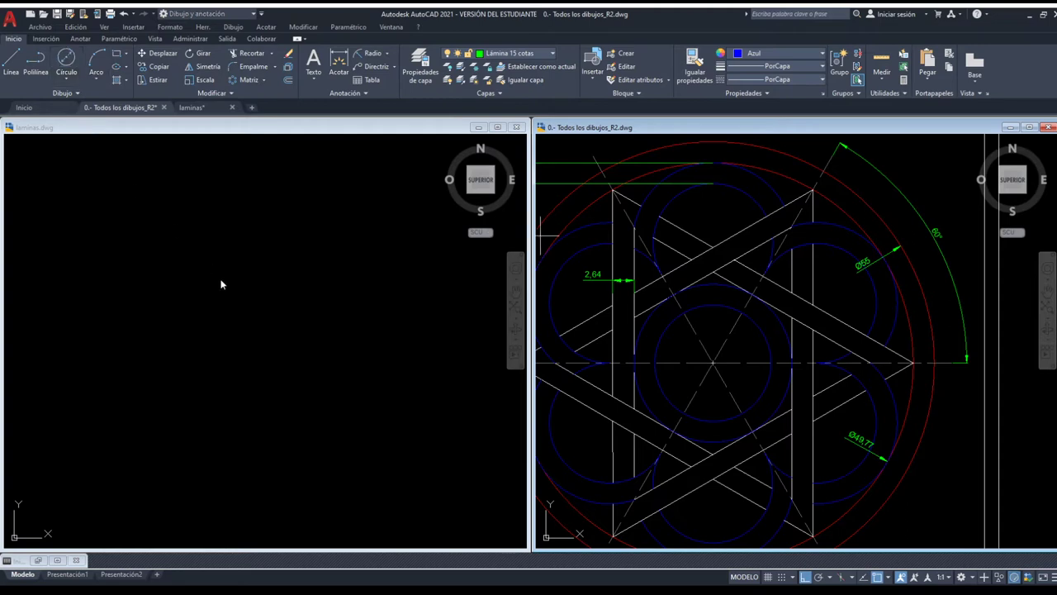
{"action": "left_click", "coordinate": [238, 310]}
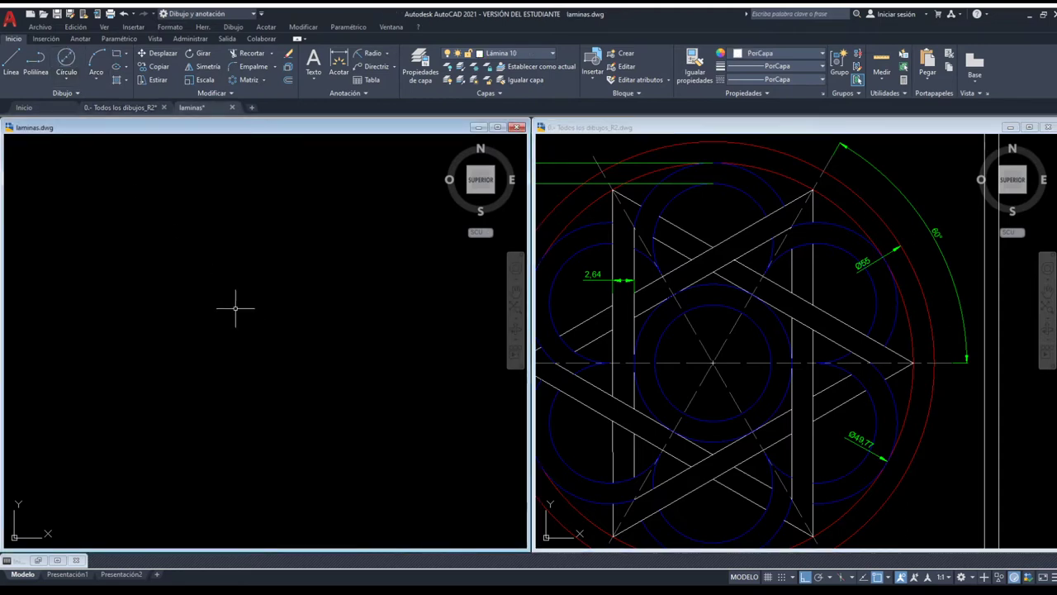
Draw a circle and a concentric second one, then undo the oversized outer circle
{"action": "left_click", "coordinate": [66, 72]}
{"action": "left_click", "coordinate": [240, 334]}
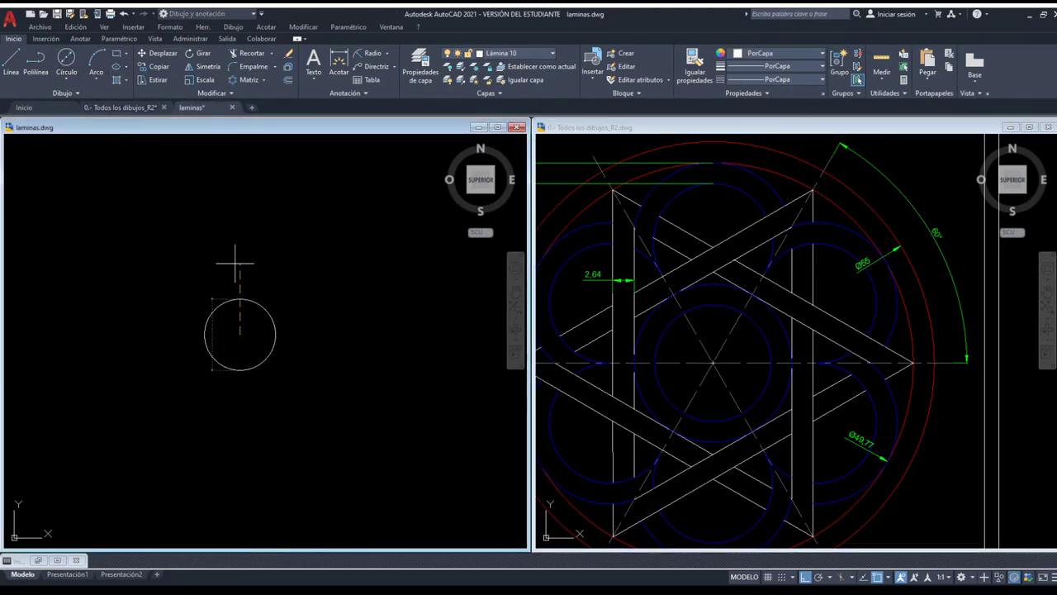
{"action": "key", "text": "Return"}
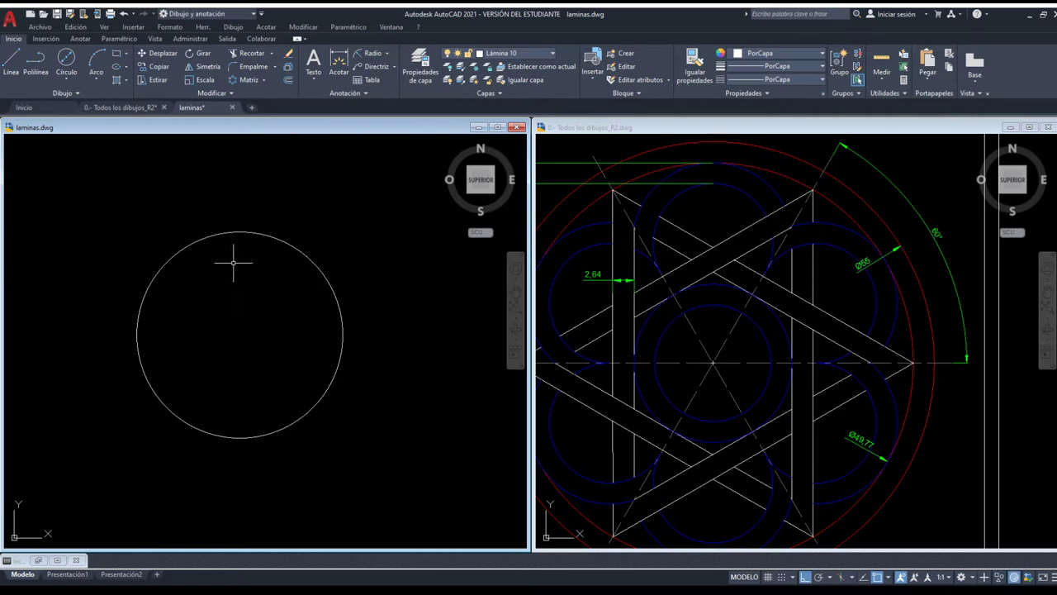
{"action": "key", "text": "Return"}
{"action": "left_click", "coordinate": [239, 334]}
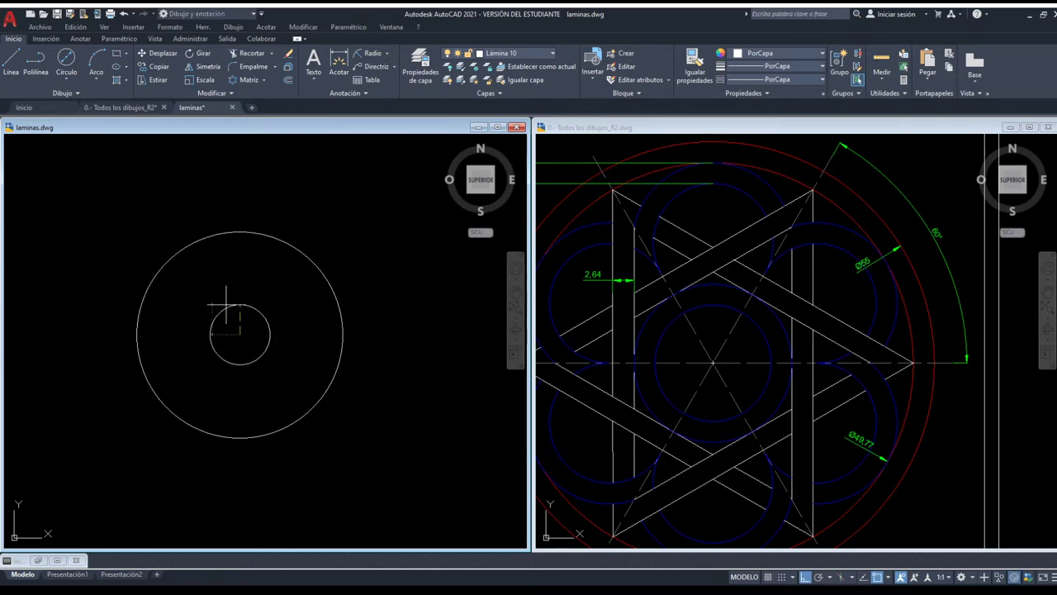
{"action": "key", "text": "Return"}
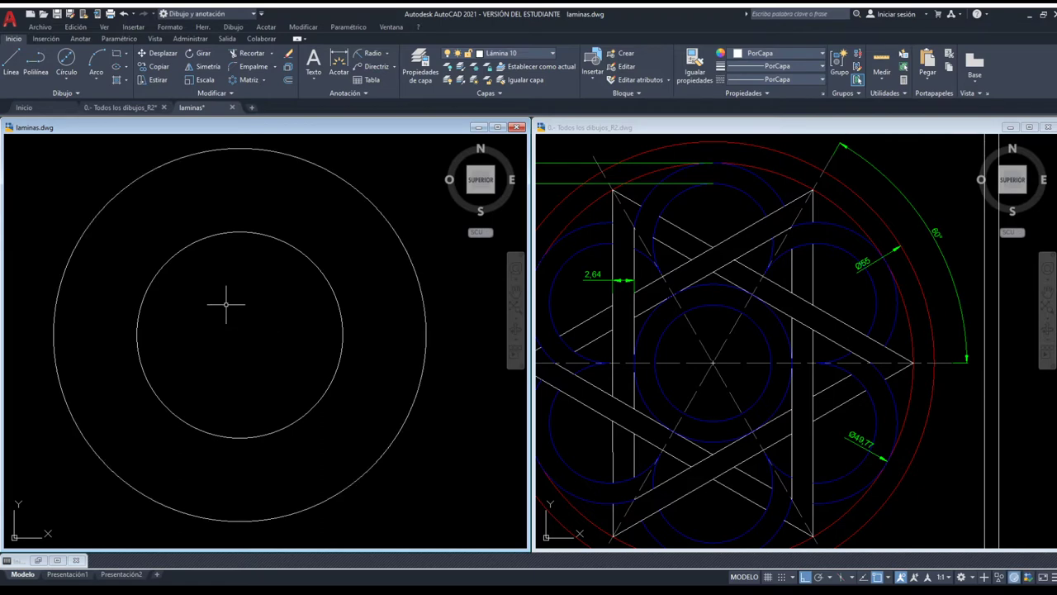
{"action": "key", "text": "ctrl+z"}
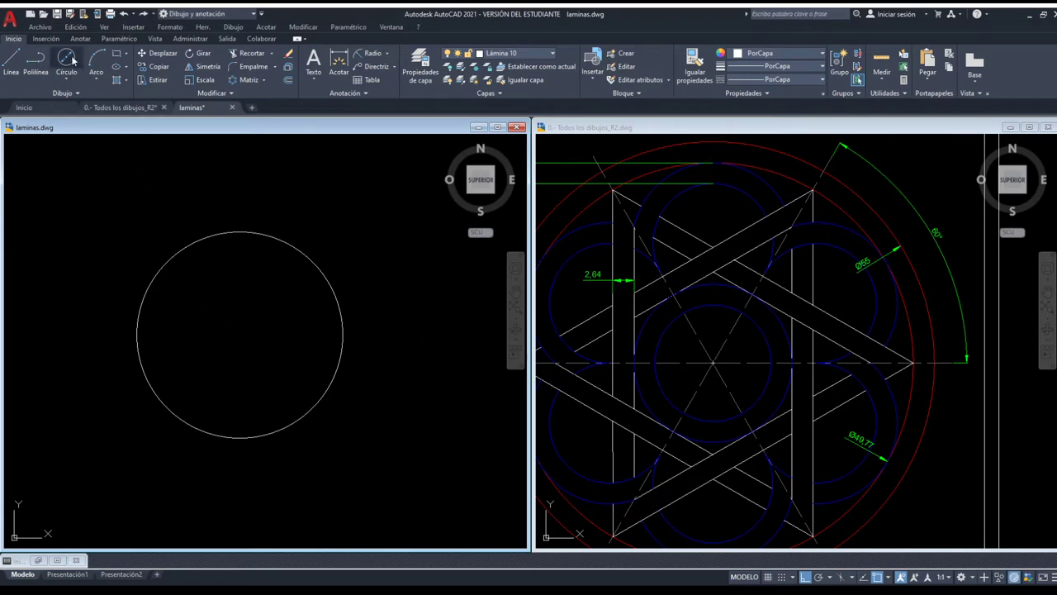
Add a concentric circle of size 45 on the same centre and make both circles red
{"action": "left_click", "coordinate": [68, 59]}
{"action": "left_click", "coordinate": [240, 333]}
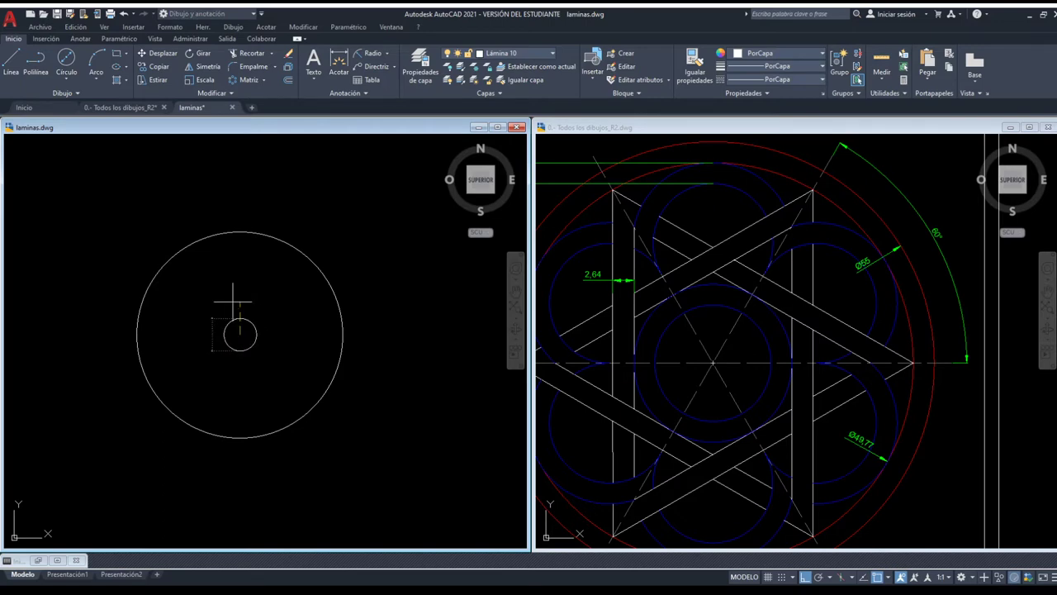
{"action": "type", "text": "45"}
{"action": "key", "text": "Return"}
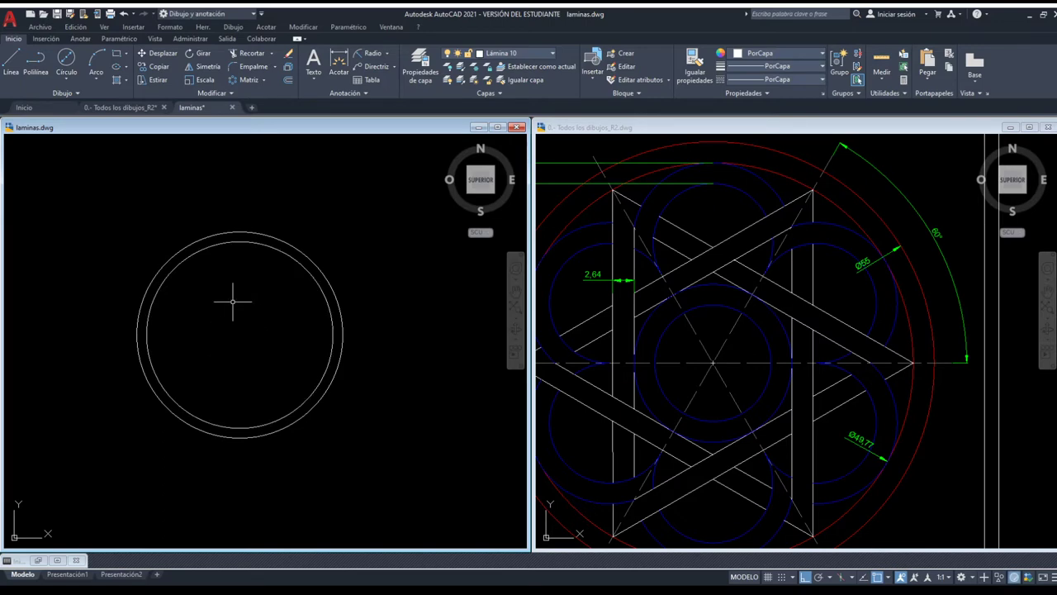
{"action": "left_click_drag", "start_coordinate": [293, 283], "coordinate": [207, 200]}
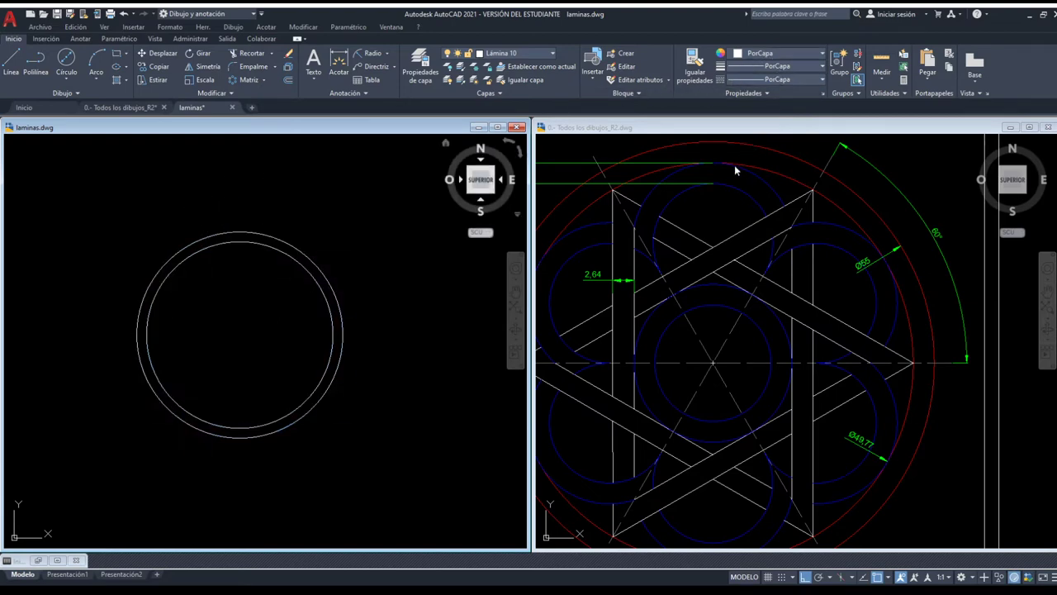
{"action": "key", "text": "Escape"}
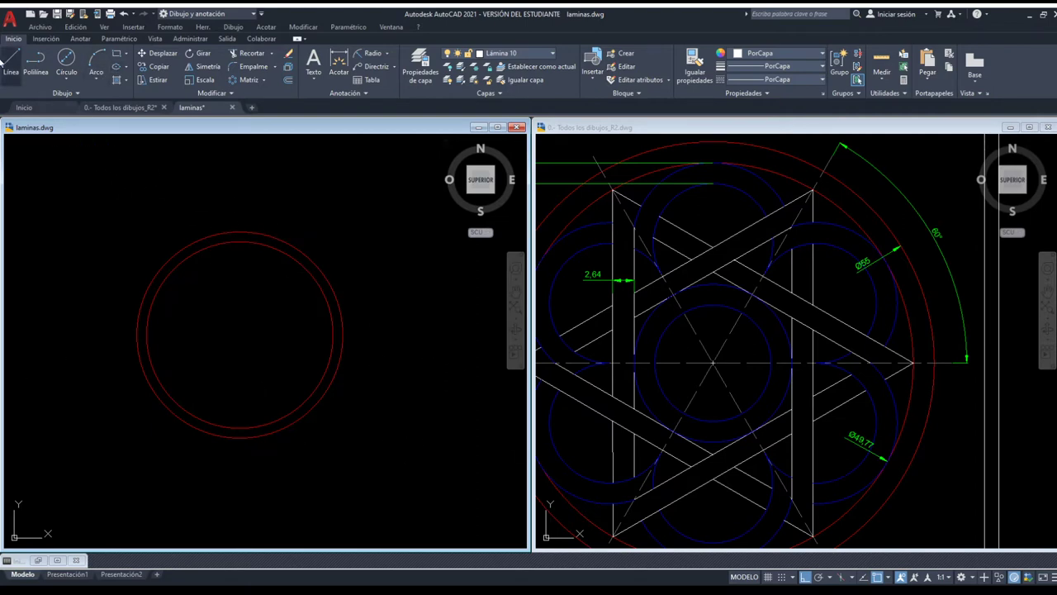
Draw a horizontal line from the outer circle's left quadrant to its right quadrant, then select it
{"action": "left_click", "coordinate": [137, 334]}
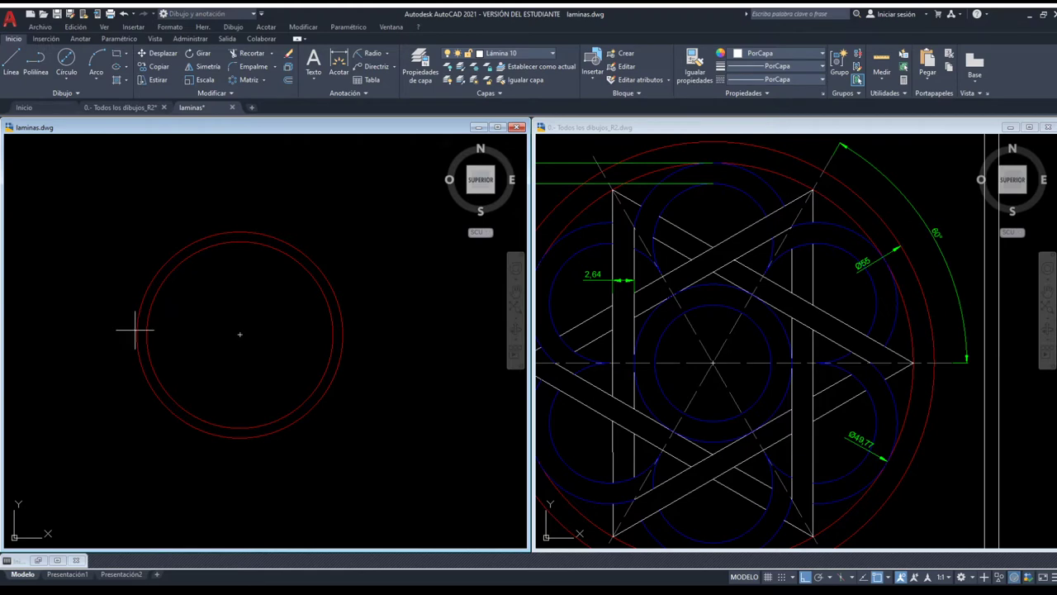
{"action": "left_click", "coordinate": [343, 335]}
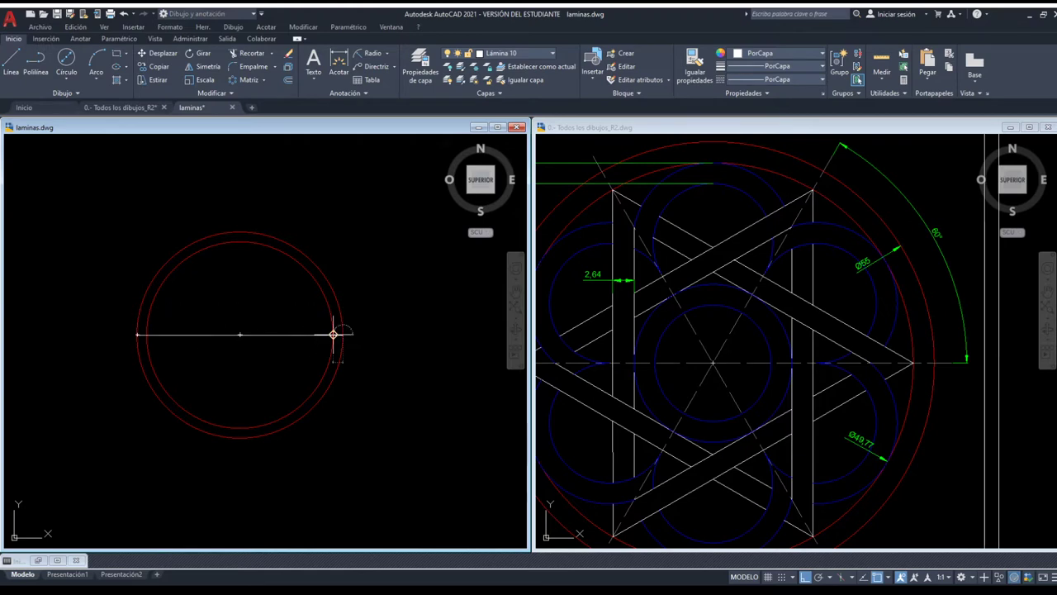
{"action": "key", "text": "Return"}
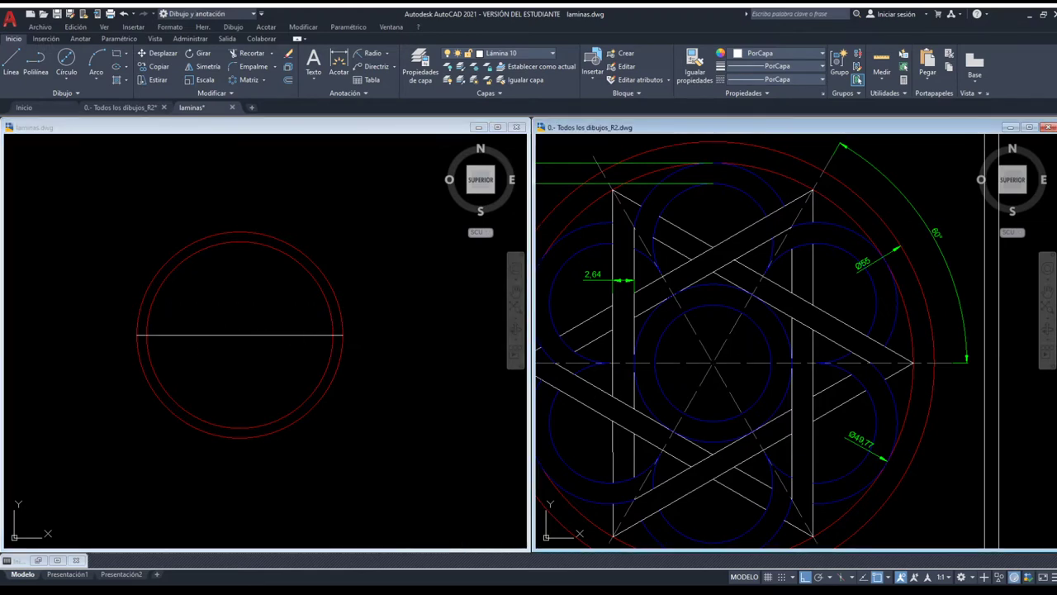
{"action": "left_click", "coordinate": [744, 351]}
{"action": "scroll", "coordinate": [768, 347], "scroll_direction": "down", "scroll_amount": 2}
{"action": "scroll", "coordinate": [793, 343], "scroll_direction": "down", "scroll_amount": 1}
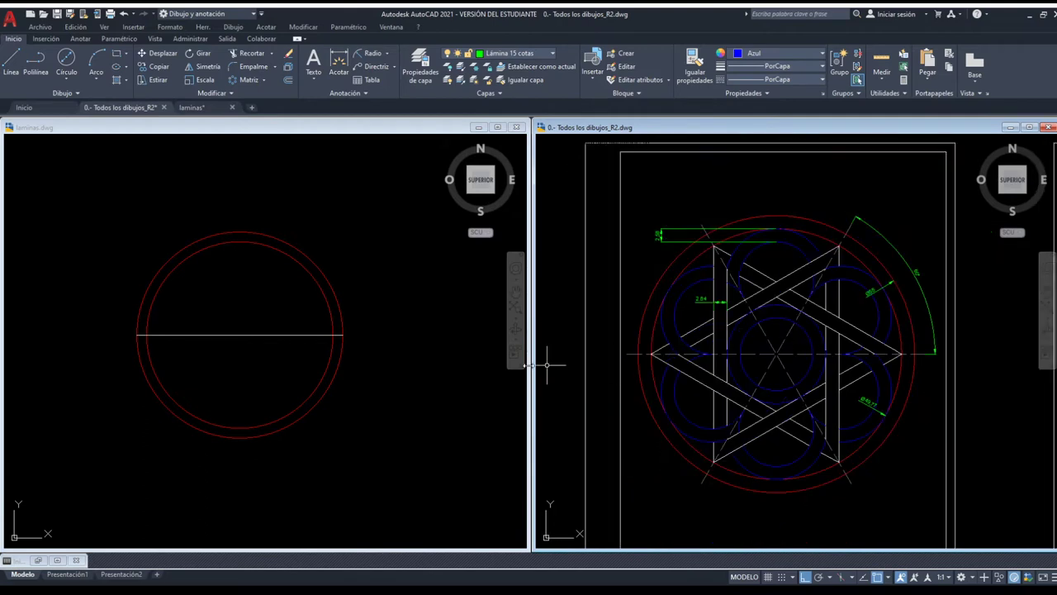
{"action": "left_click", "coordinate": [264, 355]}
{"action": "left_click", "coordinate": [273, 335]}
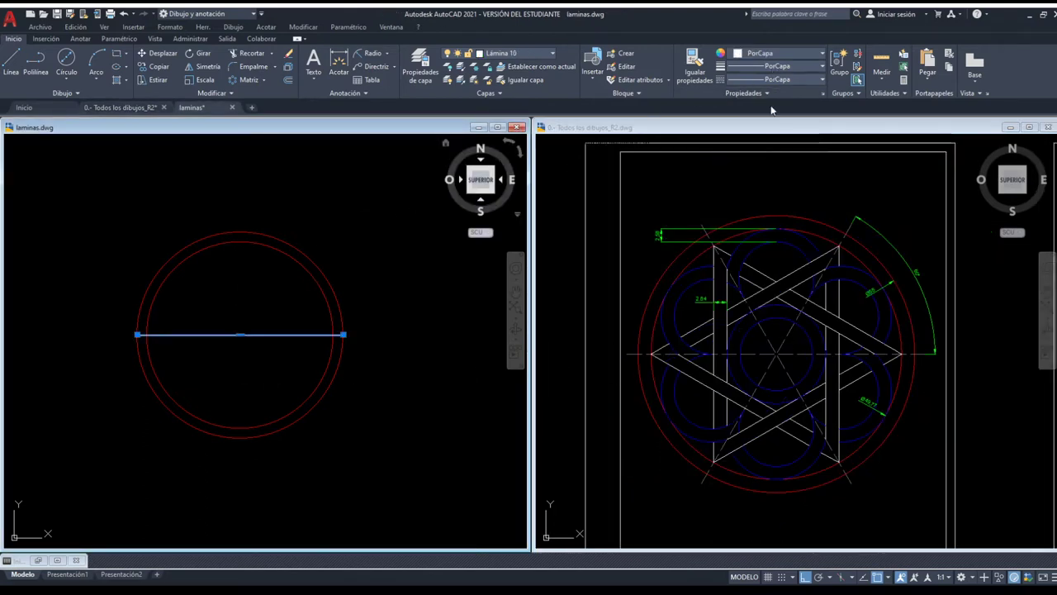
Make the line a dashed ACAD_ISO02W100 centre line with linetype scale 0.3
{"action": "left_click", "coordinate": [774, 80]}
{"action": "left_click", "coordinate": [770, 134]}
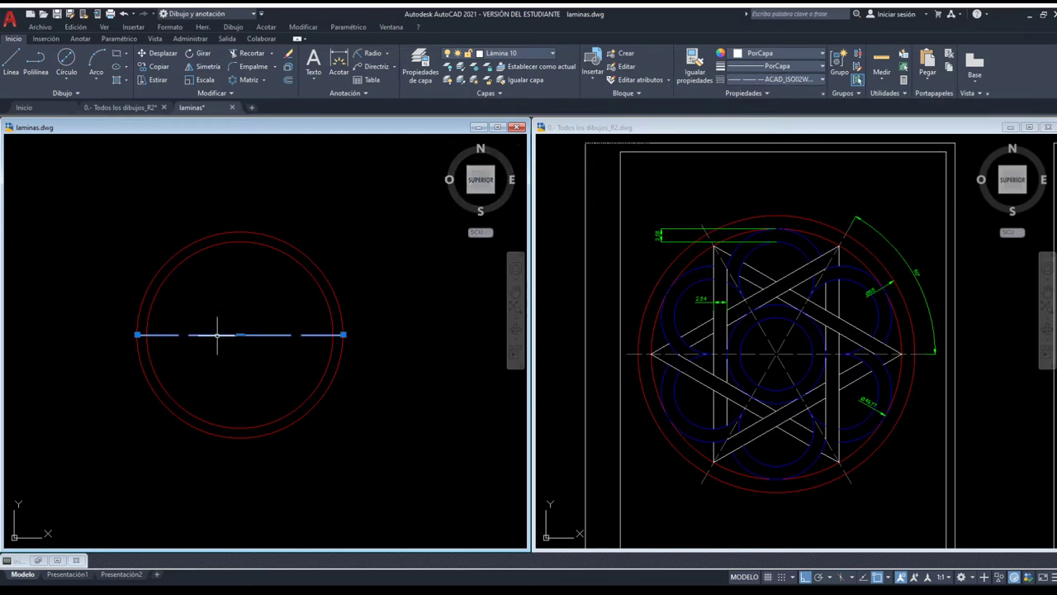
{"action": "key", "text": "ctrl+1"}
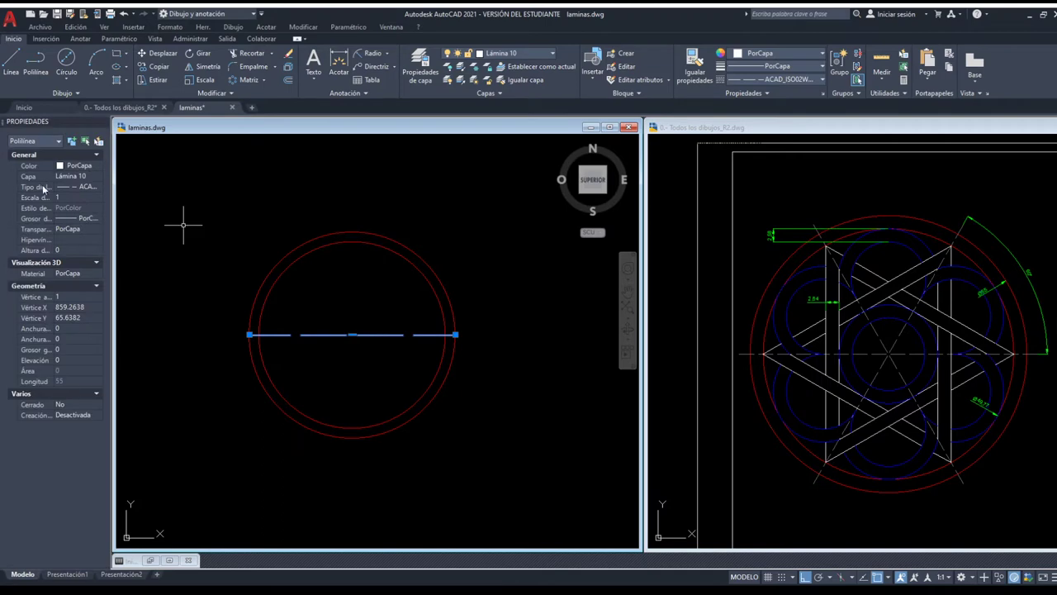
{"action": "left_click", "coordinate": [65, 198]}
{"action": "type", "text": "0.3"}
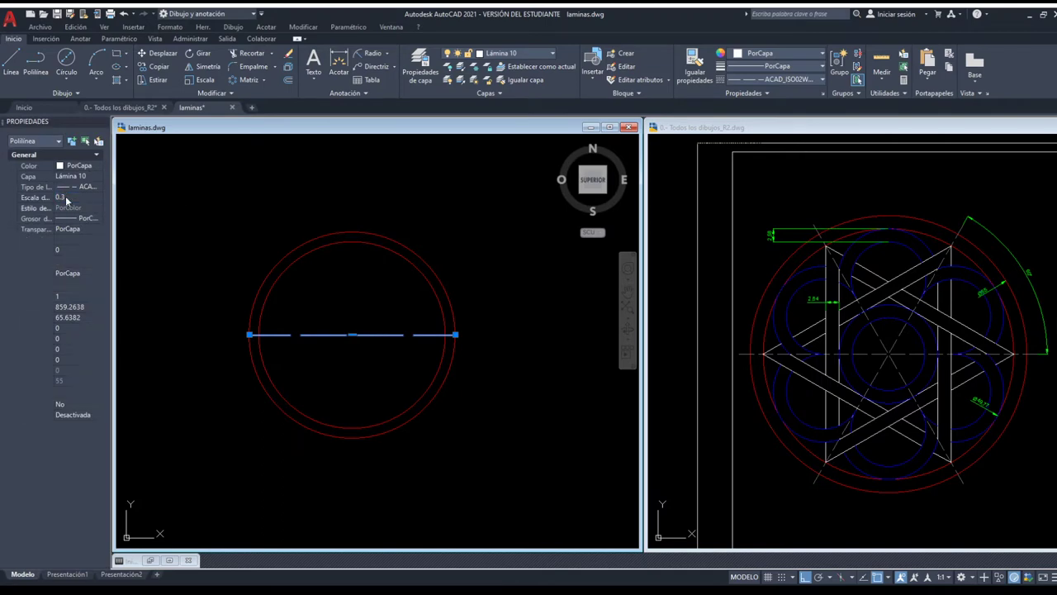
{"action": "key", "text": "Return"}
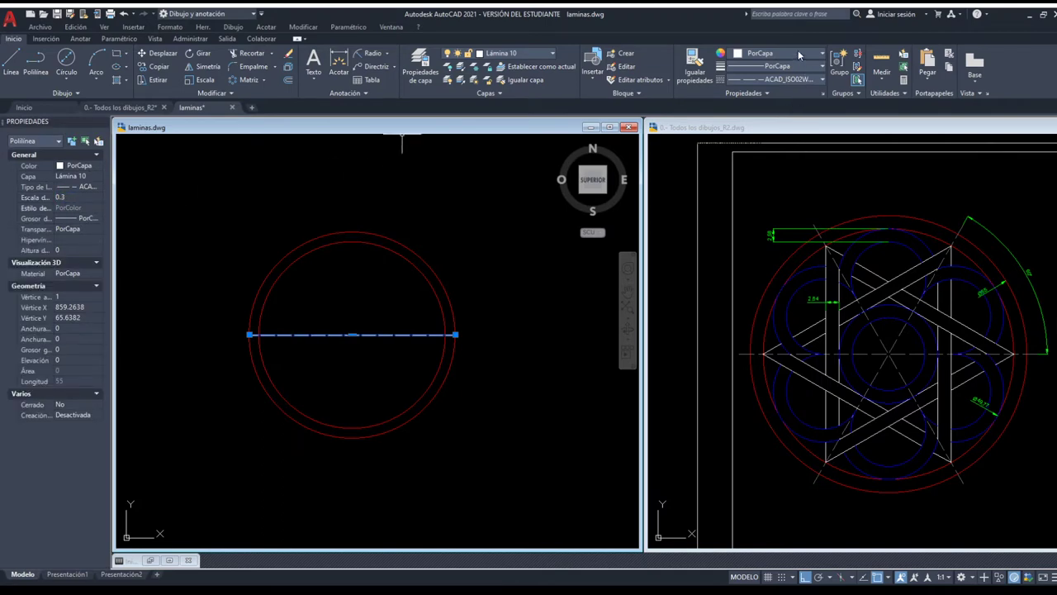
{"action": "key", "text": "Escape"}
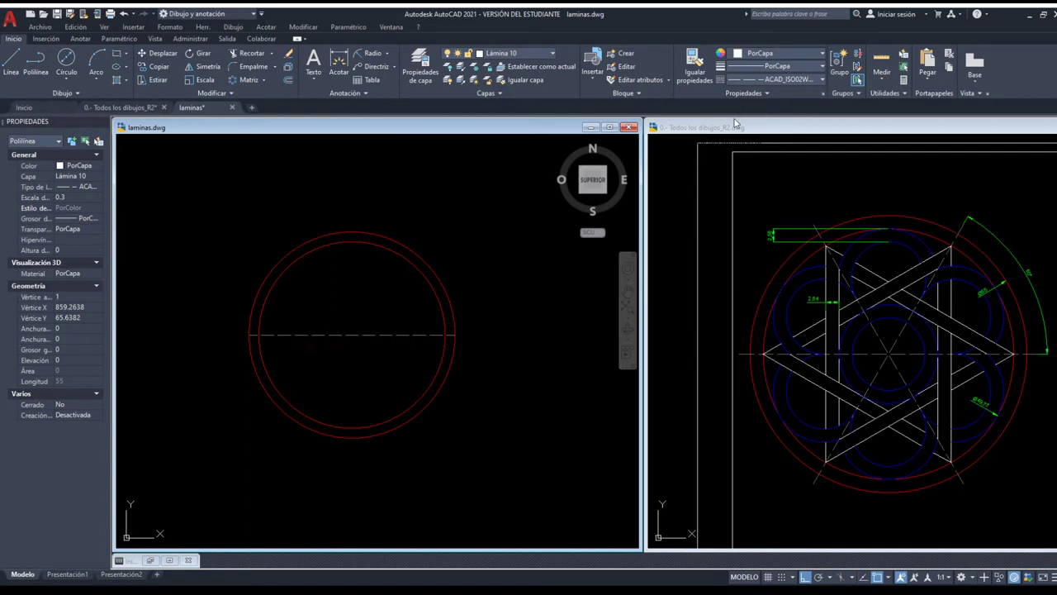
{"action": "left_click", "coordinate": [438, 335]}
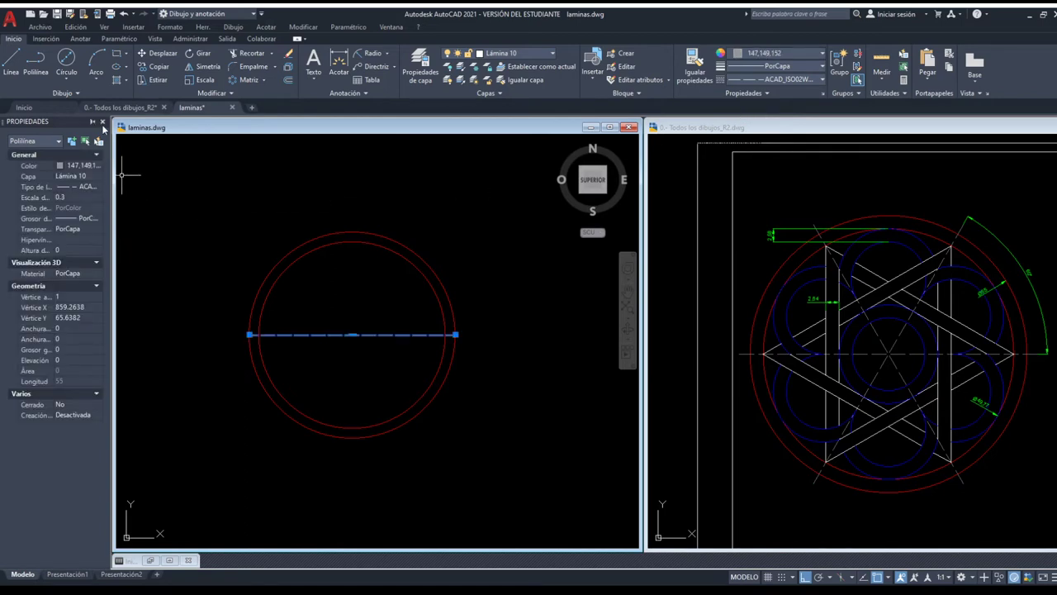
{"action": "left_click", "coordinate": [102, 122]}
{"action": "key", "text": "Escape"}
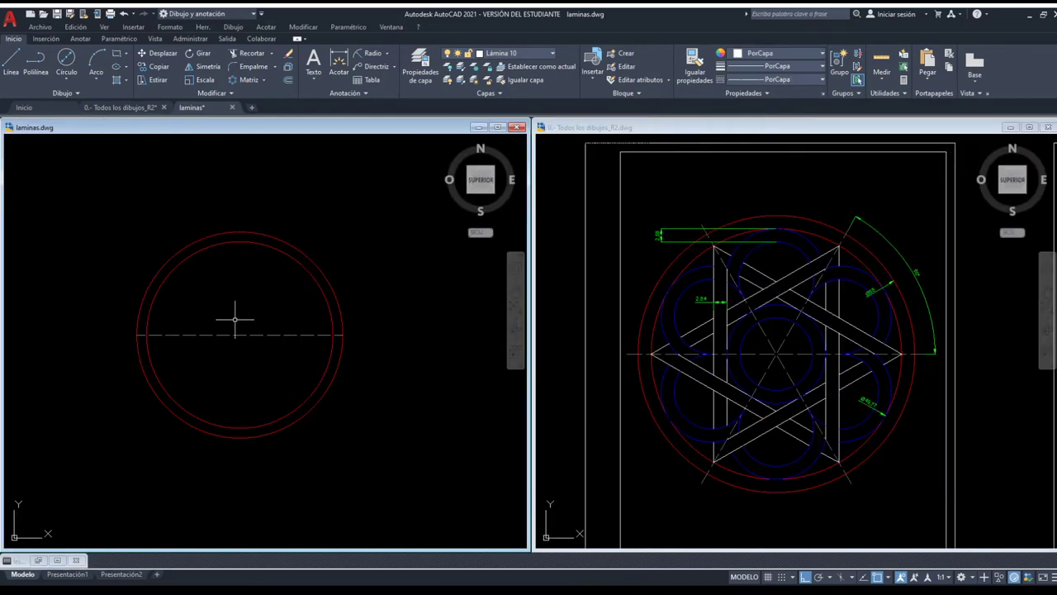
Scale the dashed centre line about its midpoint so it overshoots the circles
{"action": "left_click", "coordinate": [197, 80]}
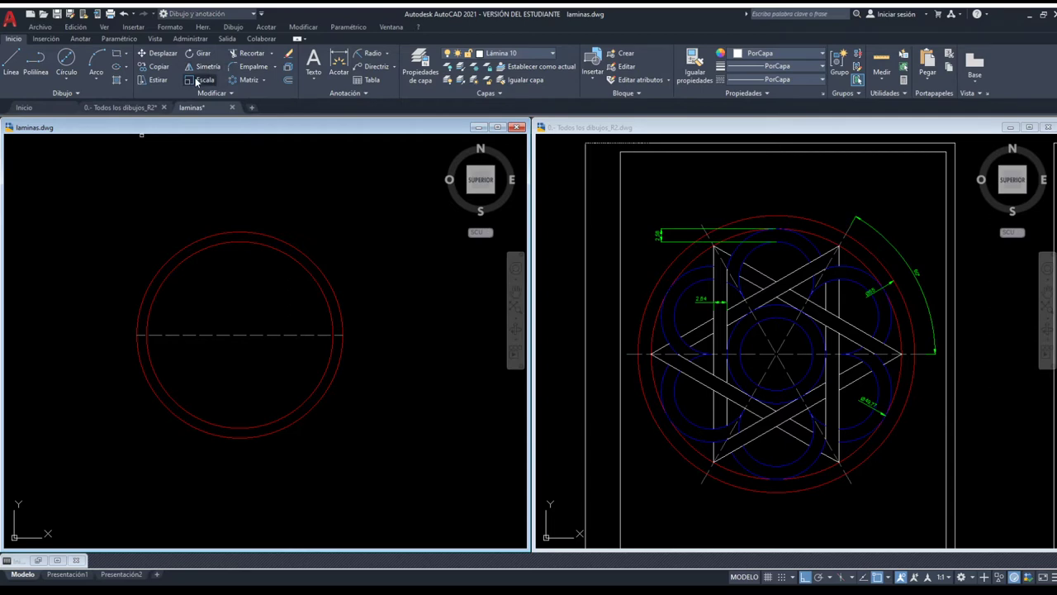
{"action": "left_click", "coordinate": [271, 355]}
{"action": "left_click", "coordinate": [228, 312]}
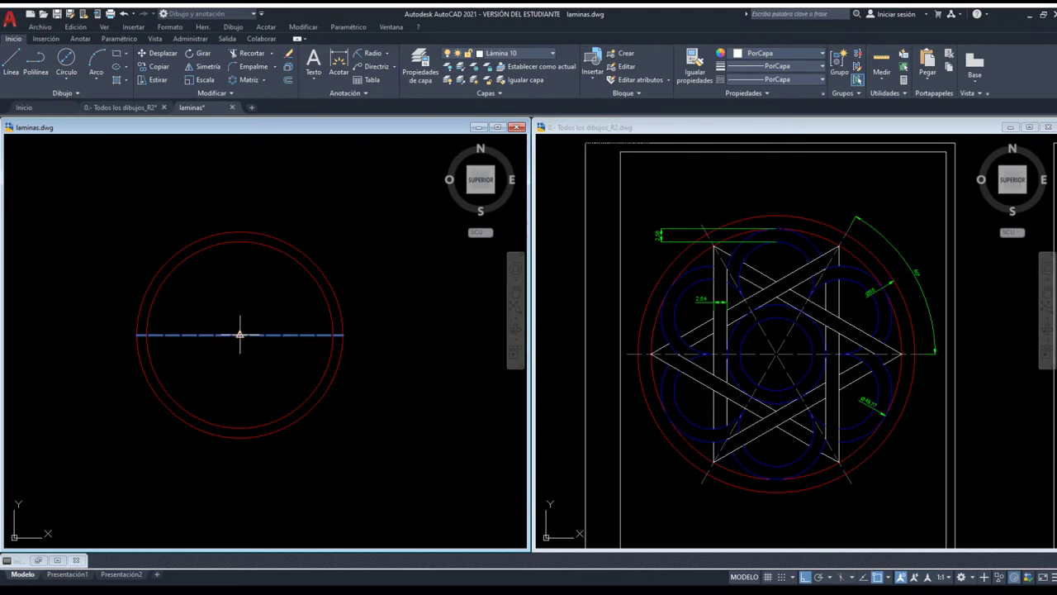
{"action": "left_click", "coordinate": [239, 335]}
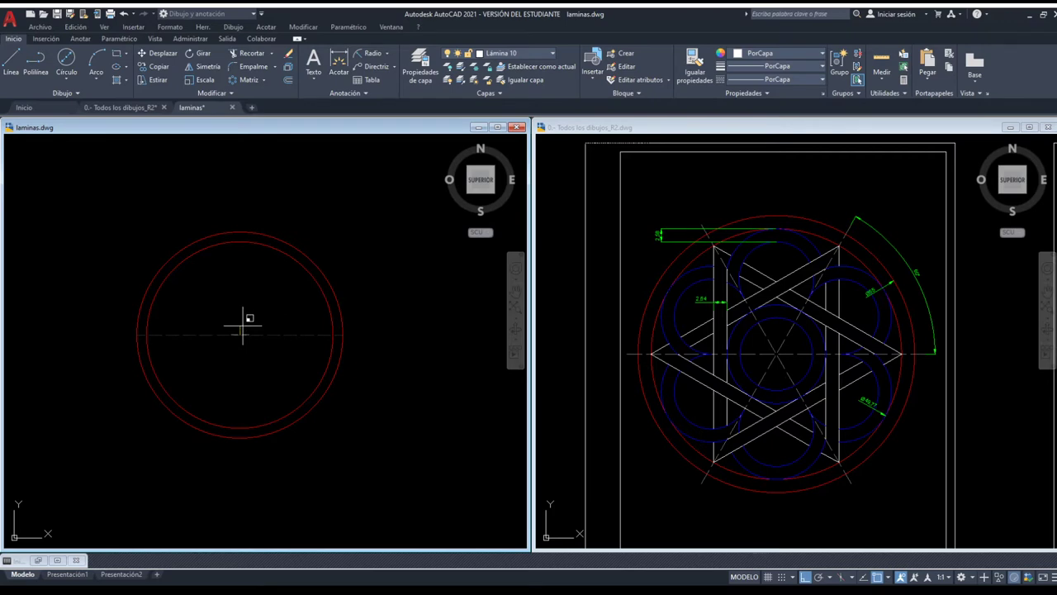
{"action": "key", "text": "Return"}
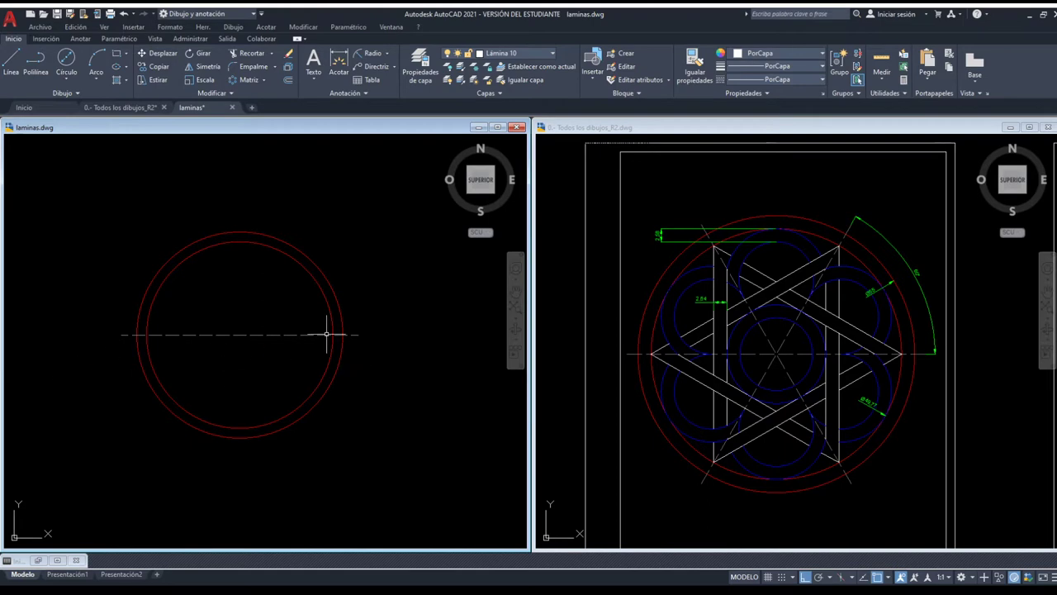
Check the lengthened line's properties (83.25 long) and pan the view down
{"action": "left_click", "coordinate": [235, 334]}
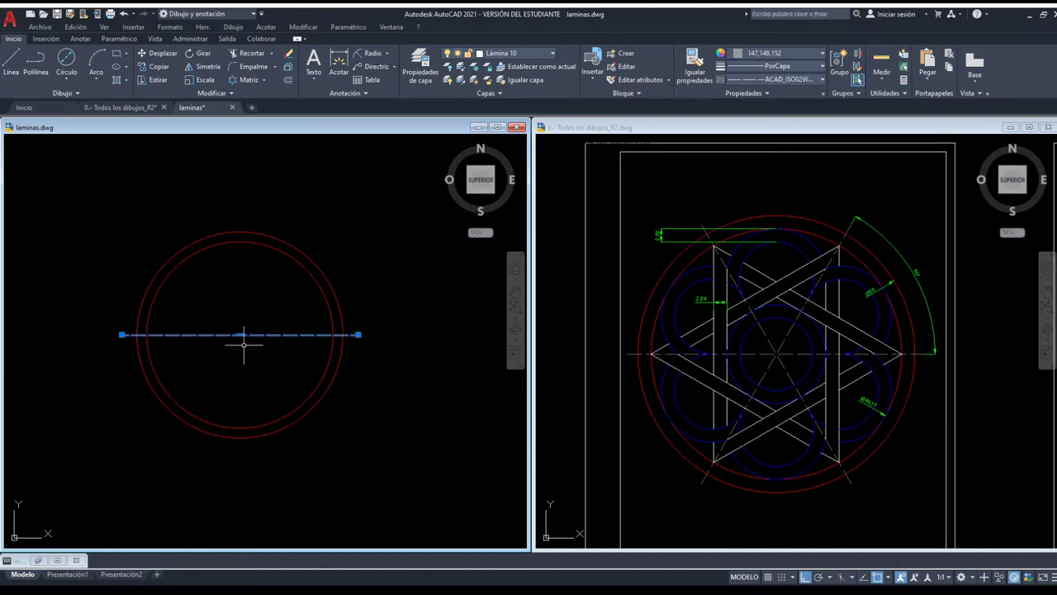
{"action": "key", "text": "ctrl+1"}
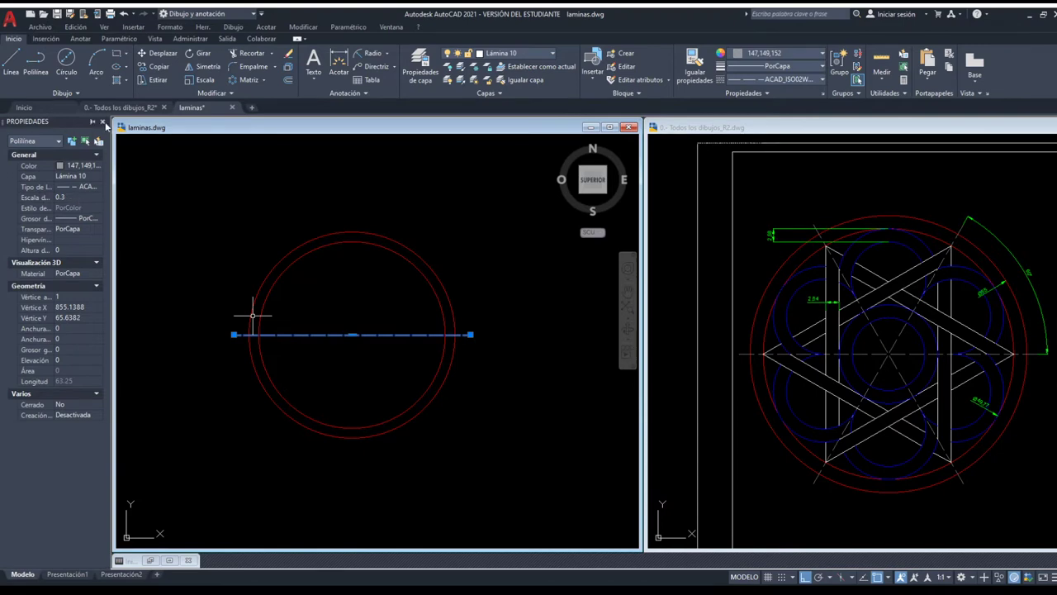
{"action": "left_click", "coordinate": [102, 121]}
{"action": "middle_click_drag", "start_coordinate": [276, 242], "coordinate": [282, 336]}
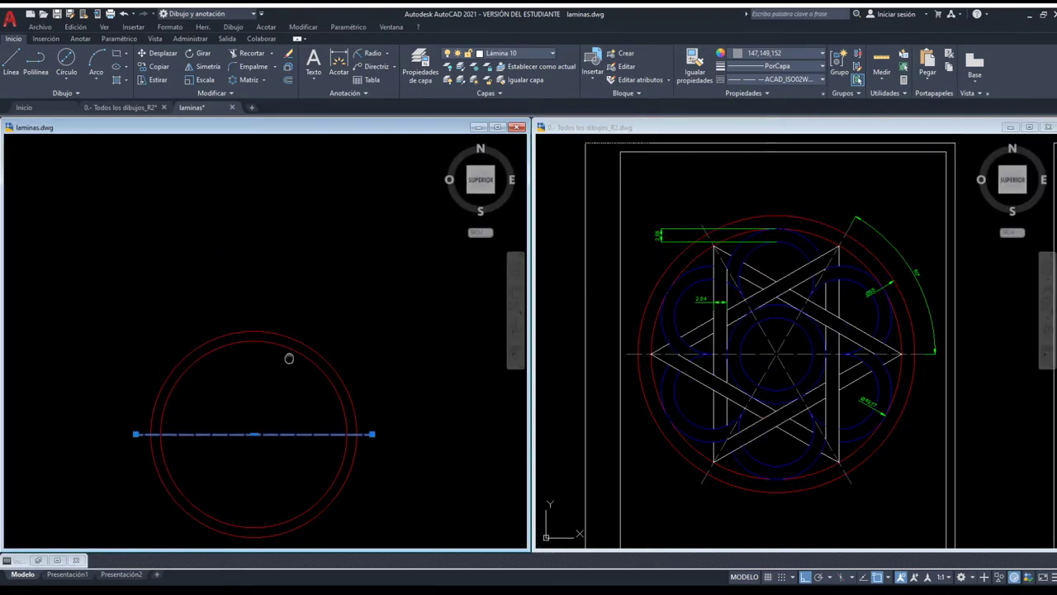
{"action": "key", "text": "Escape"}
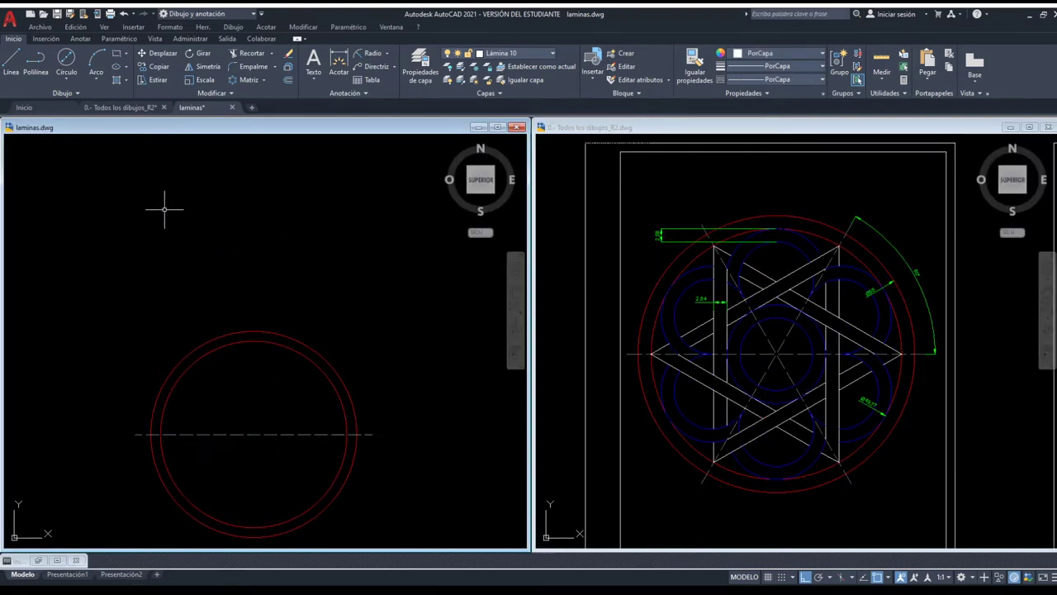
Draw a small square with Rectángulo above the red circles
{"action": "left_click", "coordinate": [117, 53]}
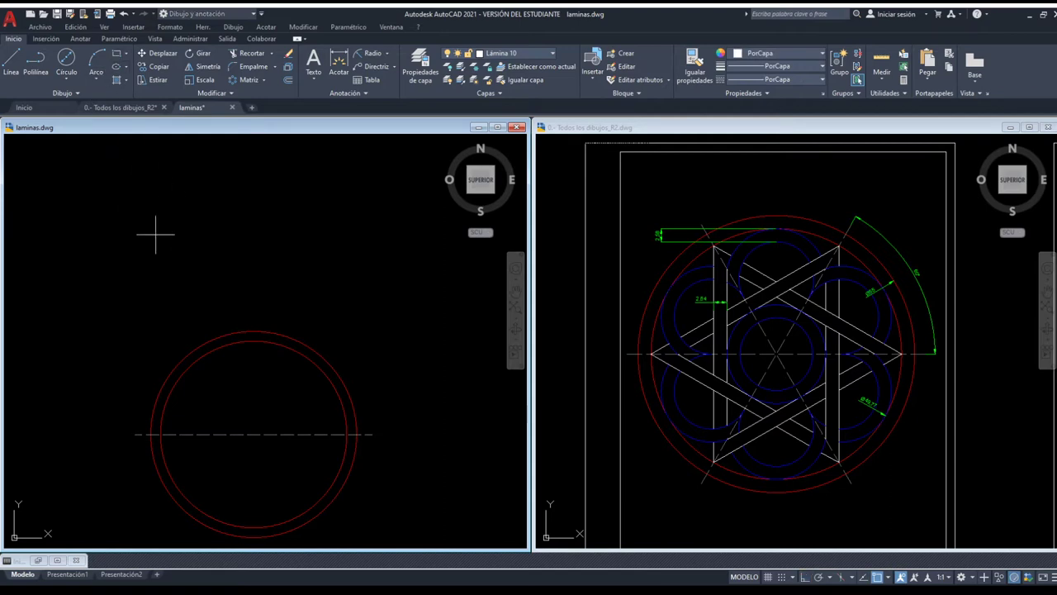
{"action": "left_click", "coordinate": [155, 235]}
{"action": "left_click", "coordinate": [198, 199]}
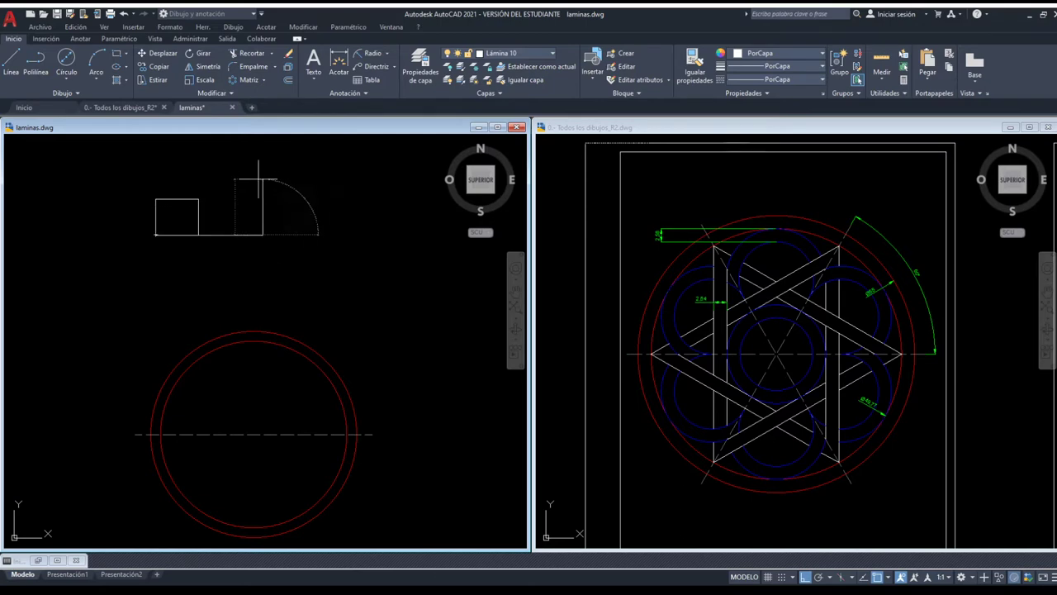
{"action": "middle_click_drag", "start_coordinate": [259, 192], "coordinate": [256, 294]}
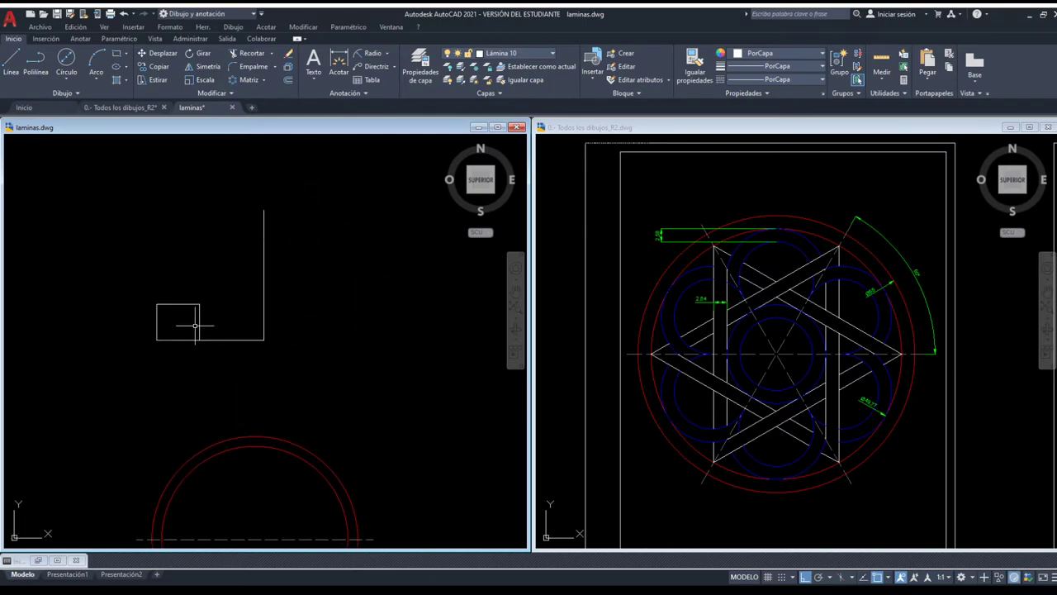
{"action": "scroll", "coordinate": [195, 322], "scroll_direction": "up", "scroll_amount": 3}
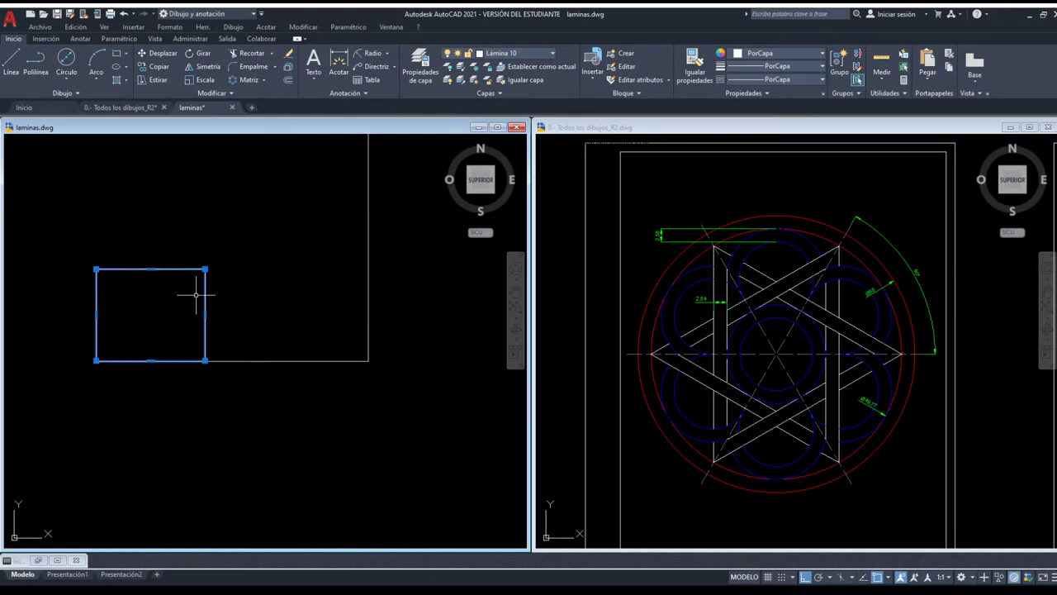
{"action": "scroll", "coordinate": [406, 417], "scroll_direction": "down", "scroll_amount": 2}
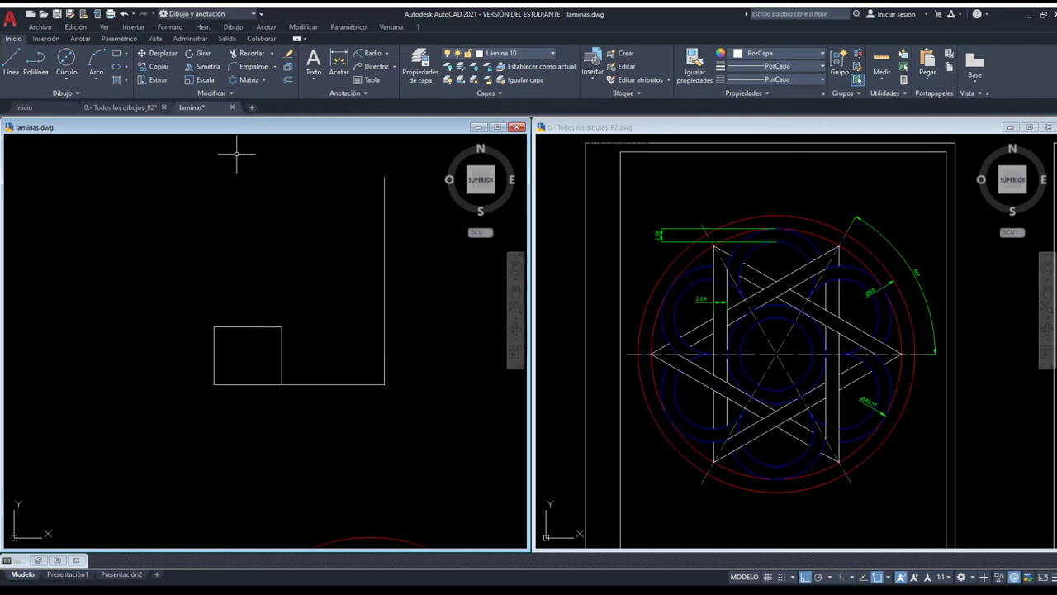
{"action": "left_click", "coordinate": [203, 80]}
Try scaling the square from its lower-left corner to the vertical line, then undo it
{"action": "left_click", "coordinate": [305, 344]}
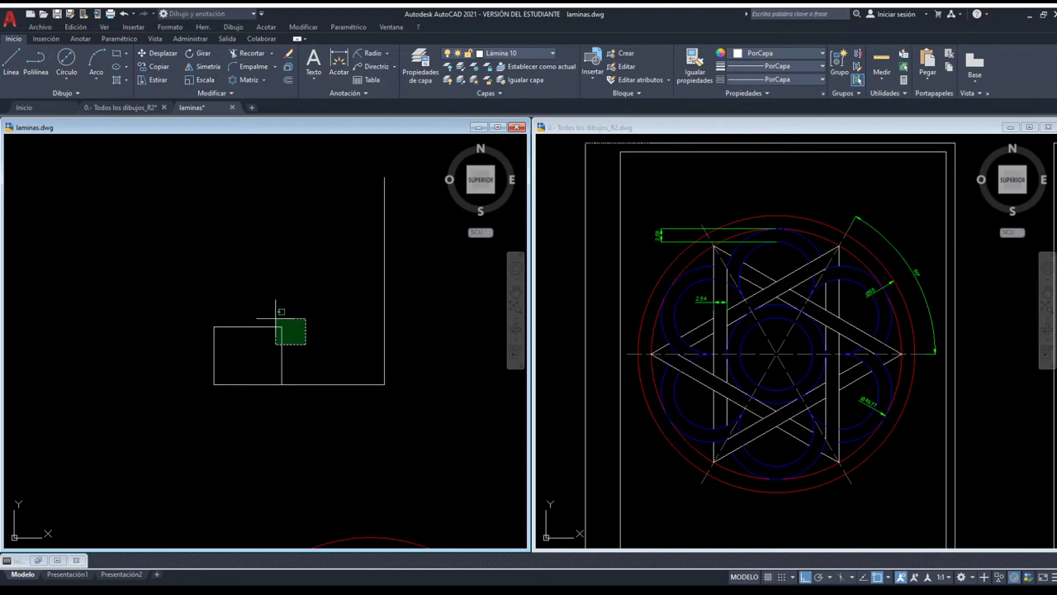
{"action": "left_click", "coordinate": [189, 271]}
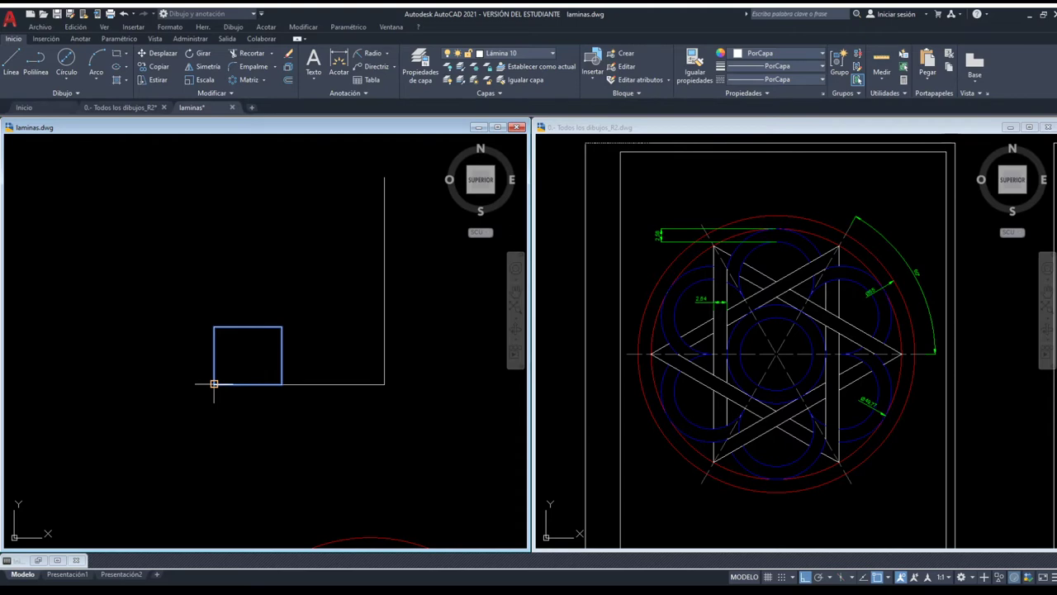
{"action": "left_click", "coordinate": [214, 384]}
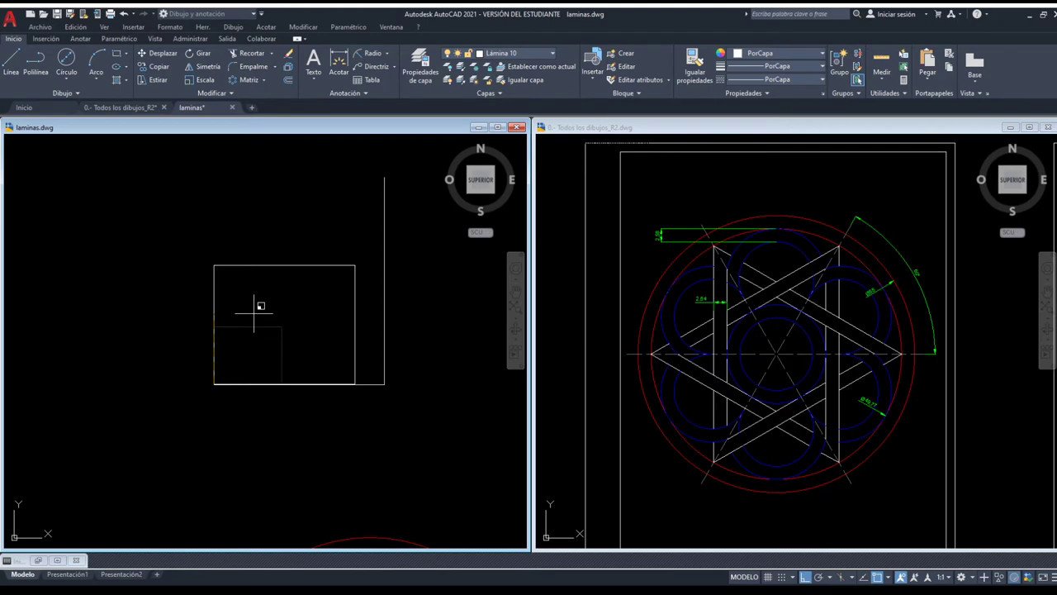
{"action": "key", "text": "Escape"}
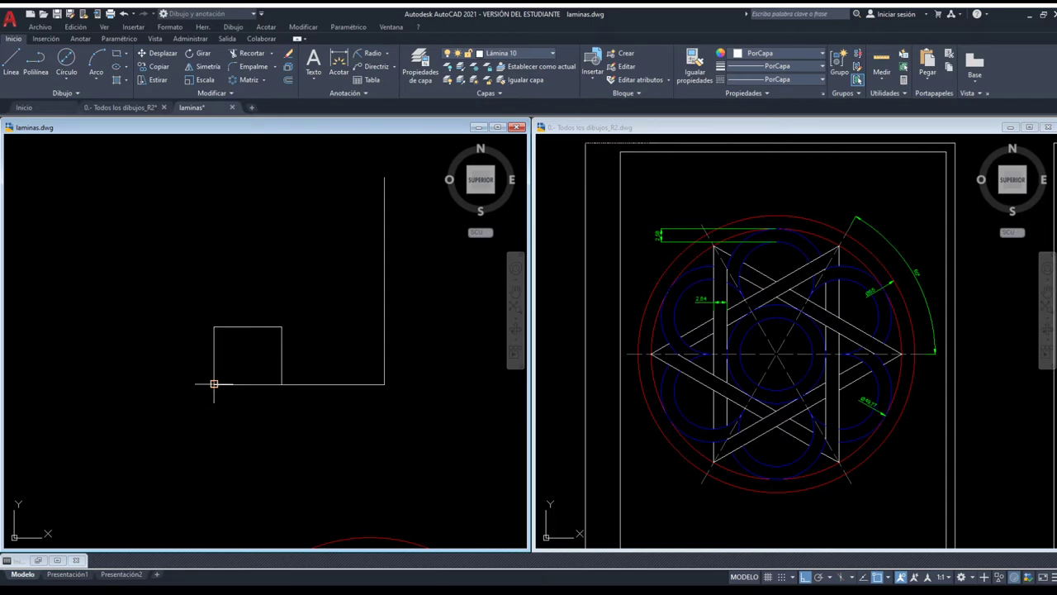
{"action": "left_click", "coordinate": [282, 383]}
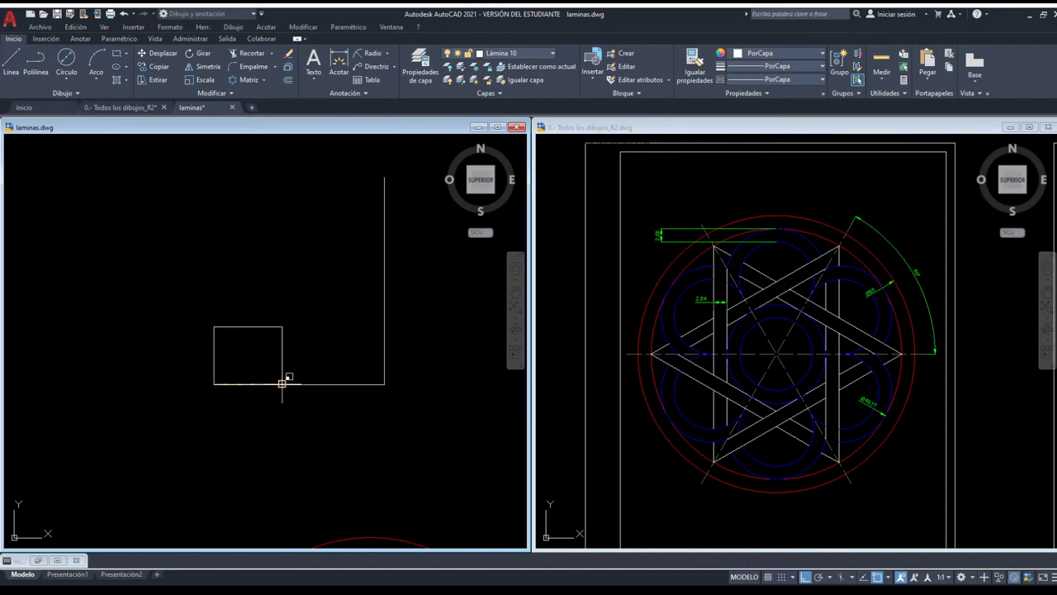
{"action": "left_click", "coordinate": [384, 383]}
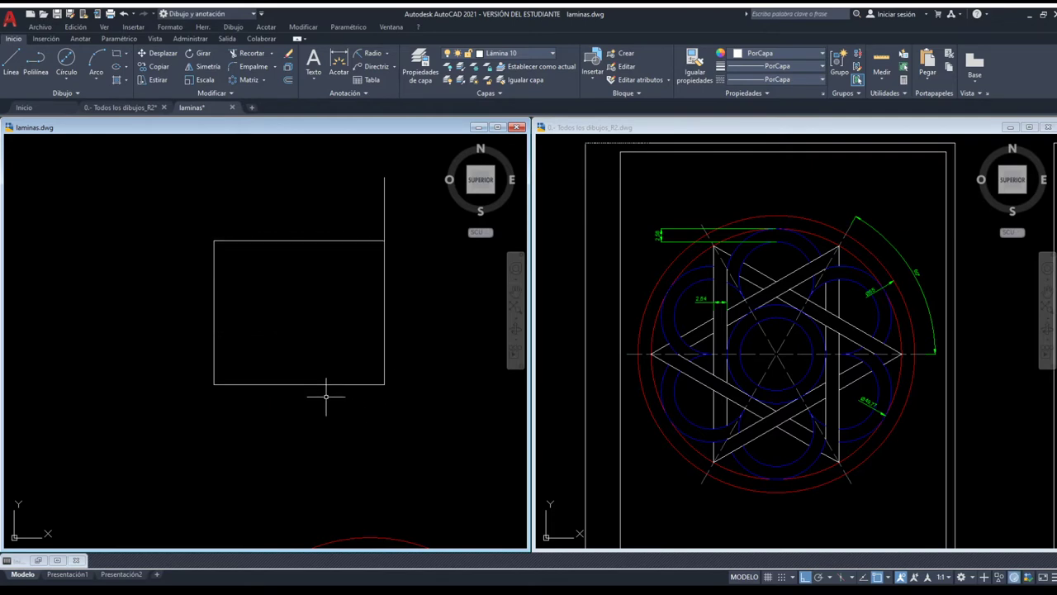
{"action": "key", "text": "ctrl+z"}
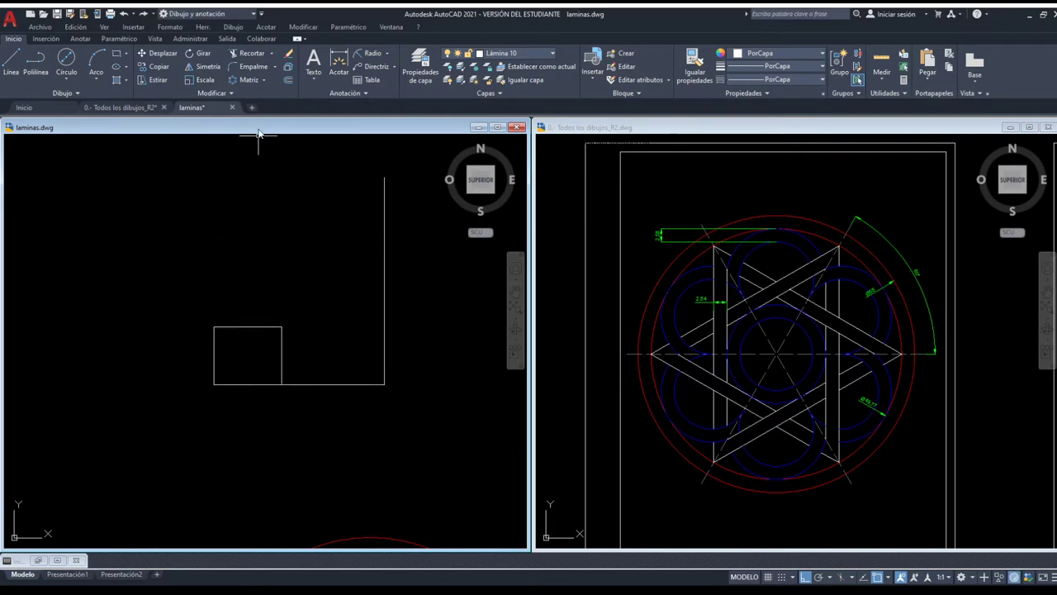
Scale the square by reference until its side meets the vertical line, then erase square and L-line
{"action": "left_click", "coordinate": [206, 83]}
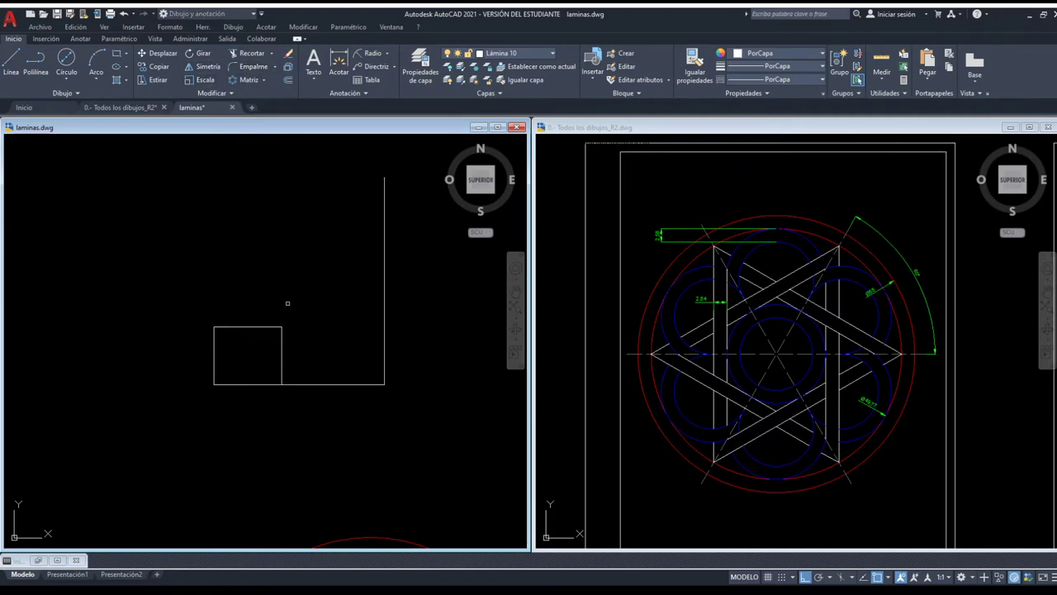
{"action": "left_click", "coordinate": [317, 361]}
{"action": "left_click", "coordinate": [185, 278]}
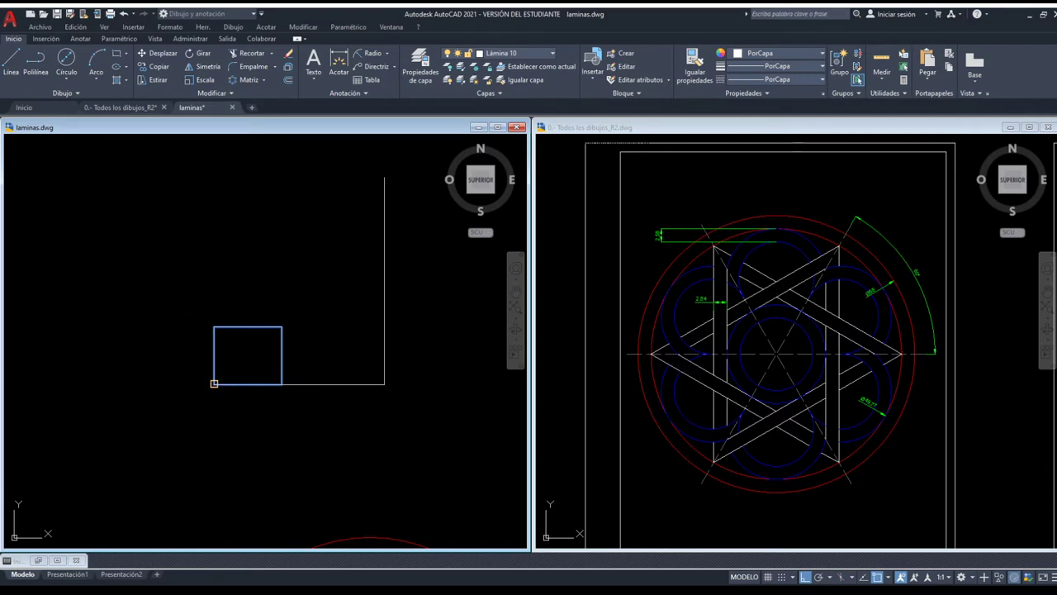
{"action": "key", "text": "Return"}
{"action": "left_click", "coordinate": [214, 383]}
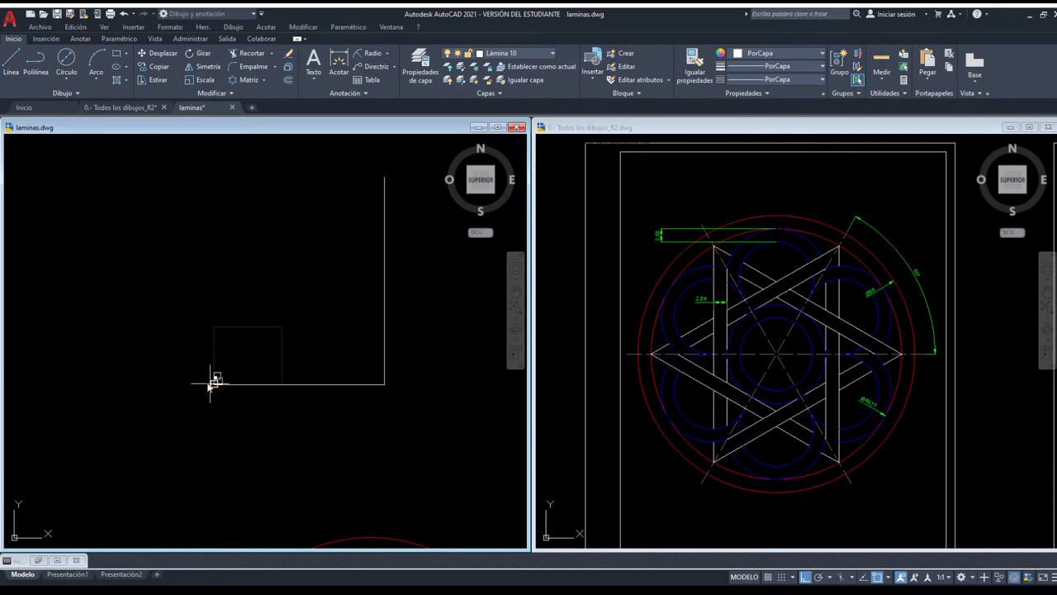
{"action": "key", "text": "Escape"}
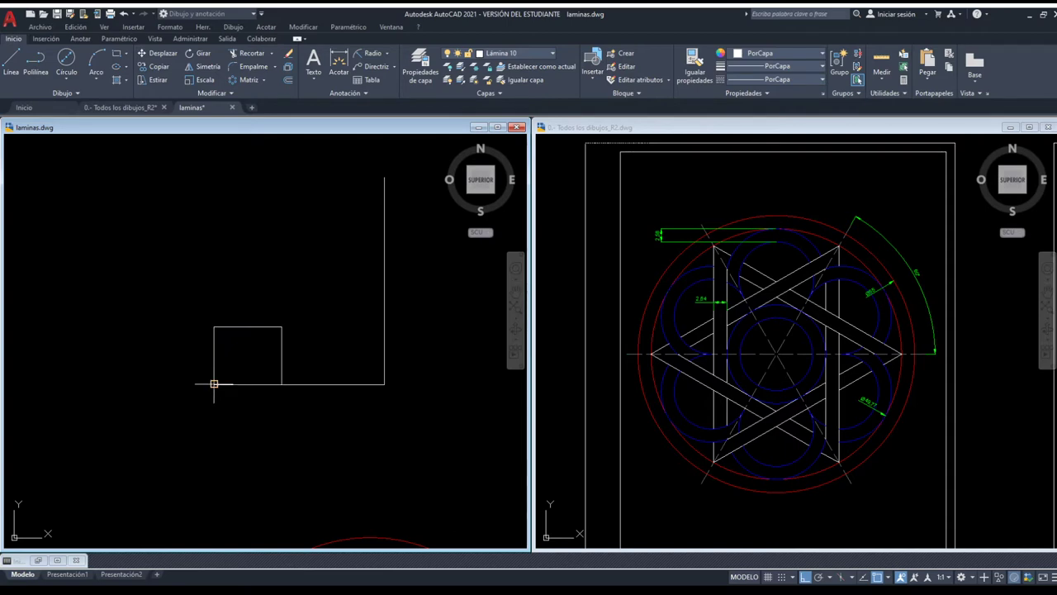
{"action": "left_click", "coordinate": [213, 383]}
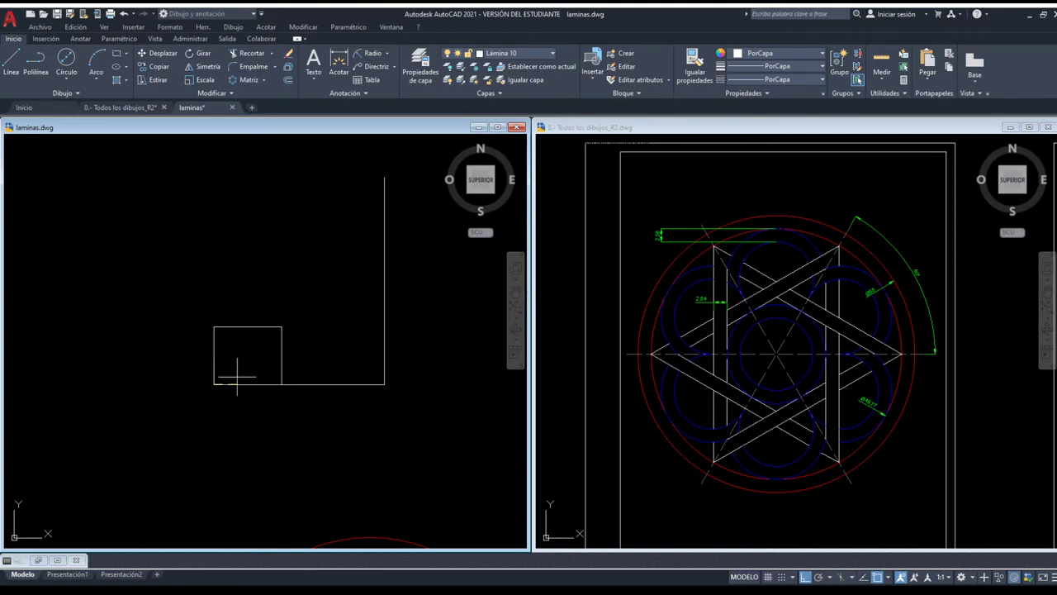
{"action": "left_click", "coordinate": [279, 383]}
{"action": "left_click", "coordinate": [384, 383]}
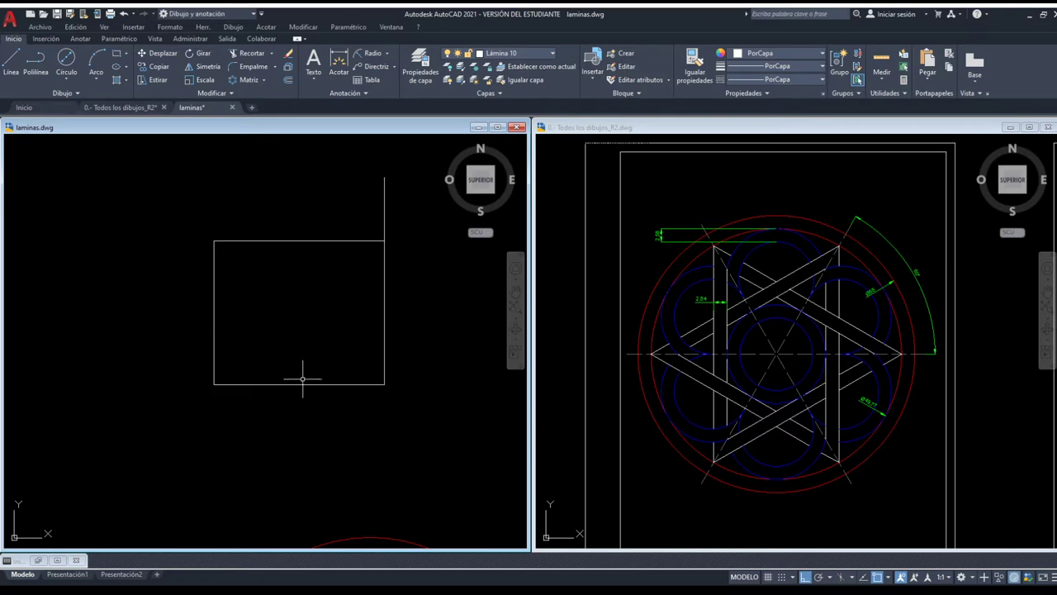
{"action": "left_click", "coordinate": [301, 344]}
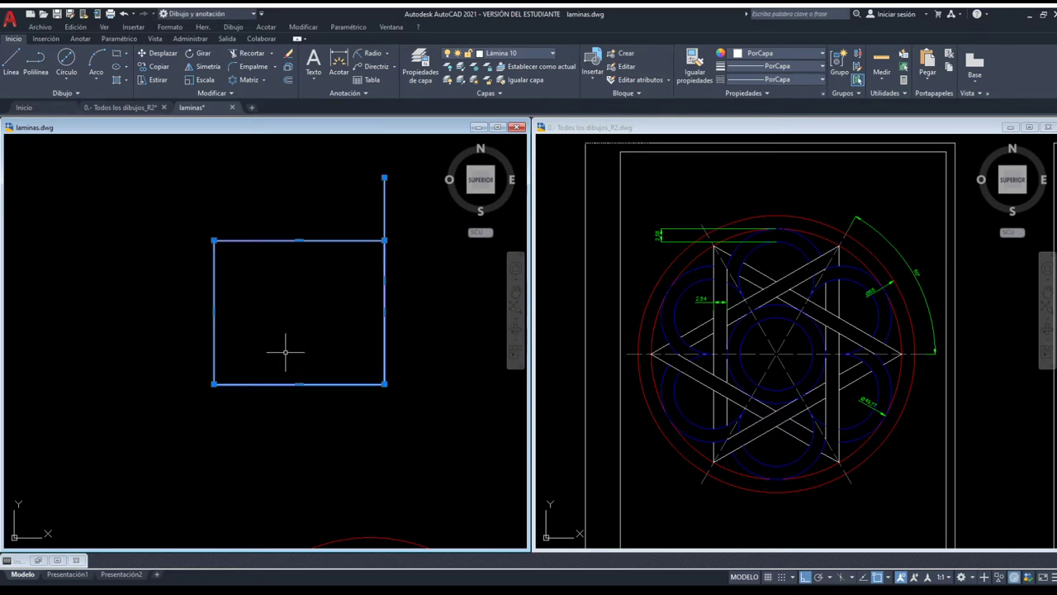
{"action": "key", "text": "Delete"}
Switch Ortho on with F8 and zoom in on the small square
{"action": "scroll", "coordinate": [285, 283], "scroll_direction": "down", "scroll_amount": 3}
{"action": "scroll", "coordinate": [290, 337], "scroll_direction": "up", "scroll_amount": 2}
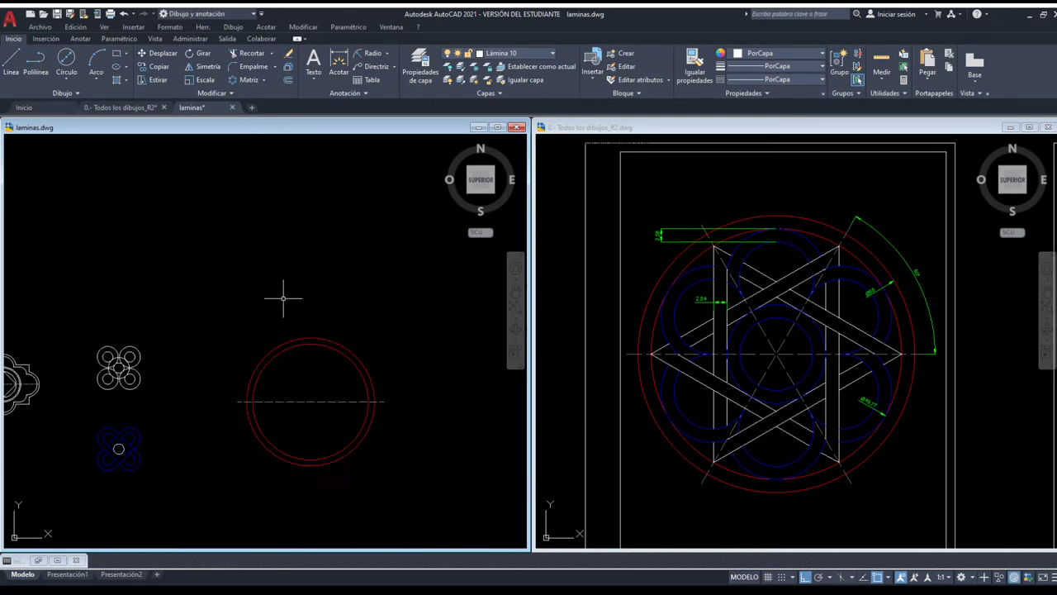
{"action": "scroll", "coordinate": [285, 298], "scroll_direction": "up", "scroll_amount": 3}
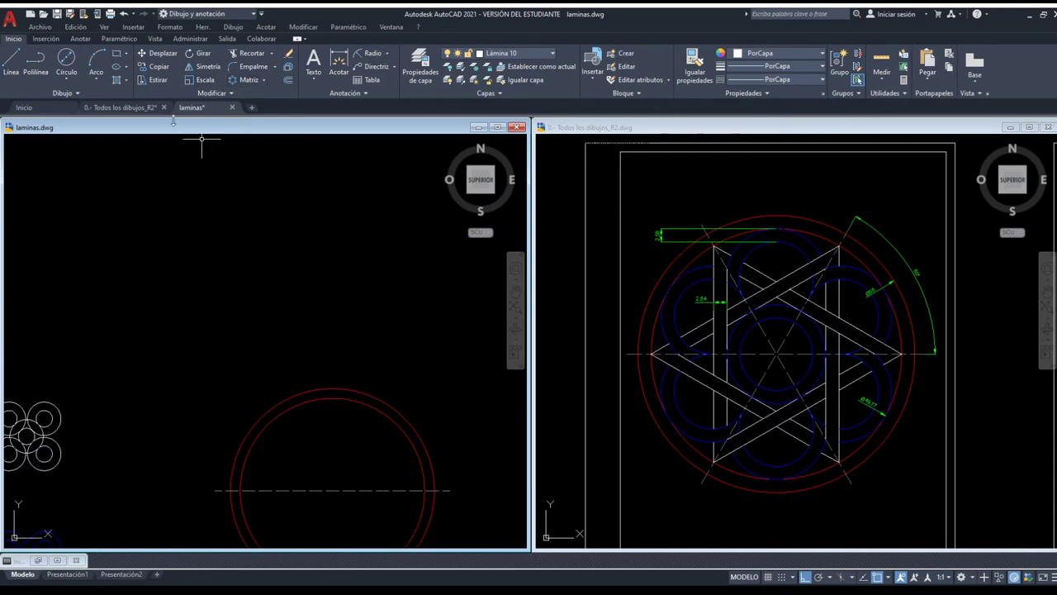
{"action": "key", "text": "F8"}
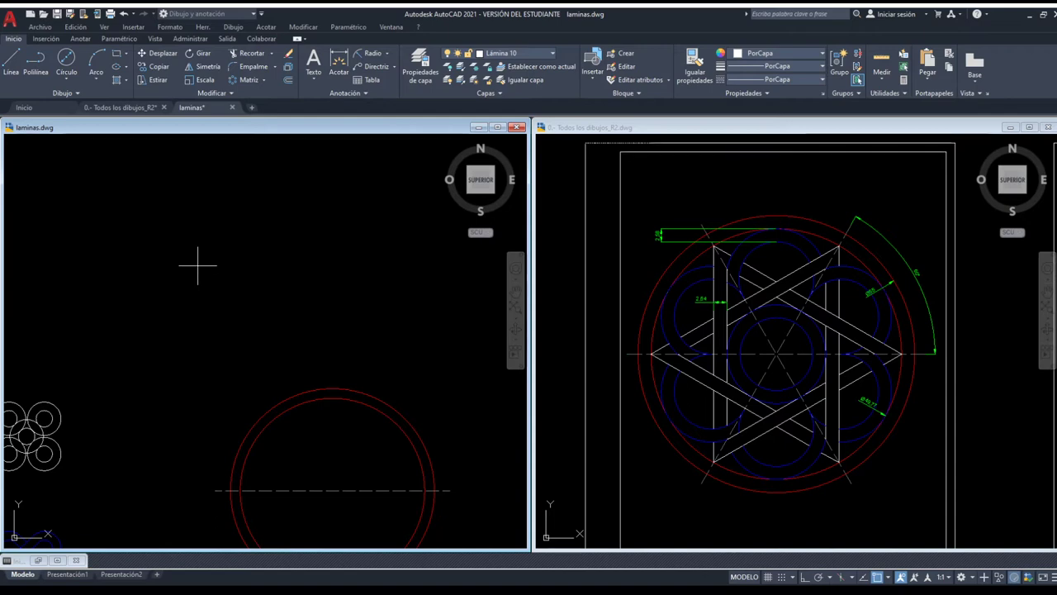
{"action": "key", "text": "F8"}
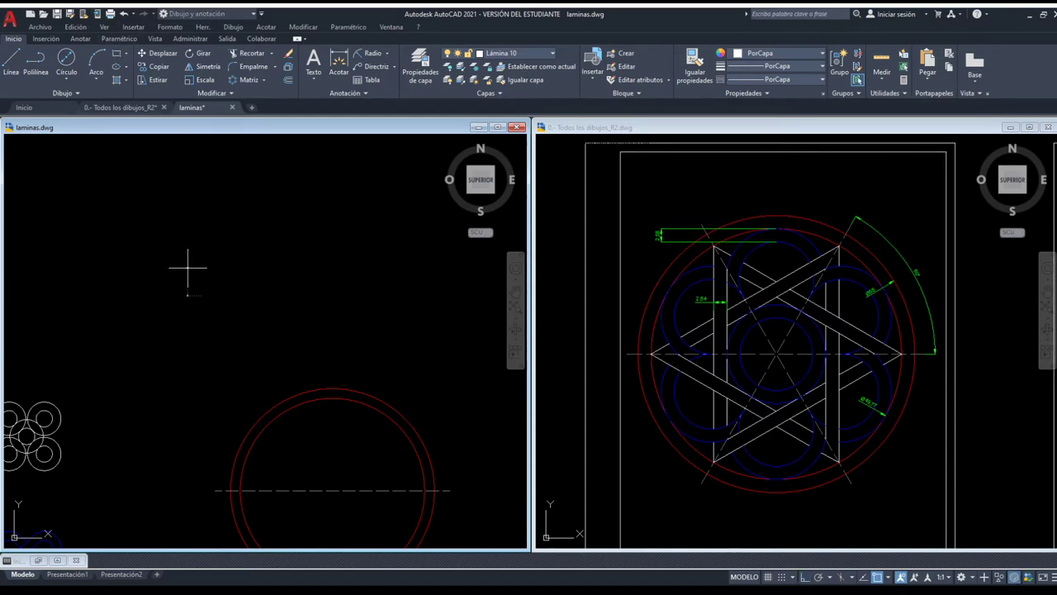
{"action": "left_click", "coordinate": [188, 268]}
{"action": "key", "text": "F8"}
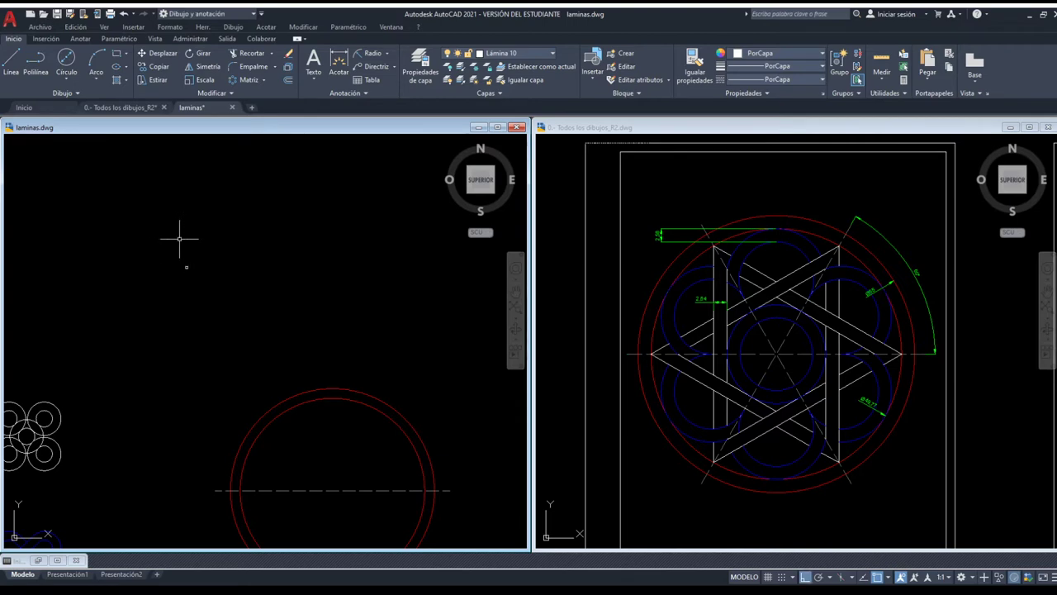
{"action": "left_click", "coordinate": [214, 283]}
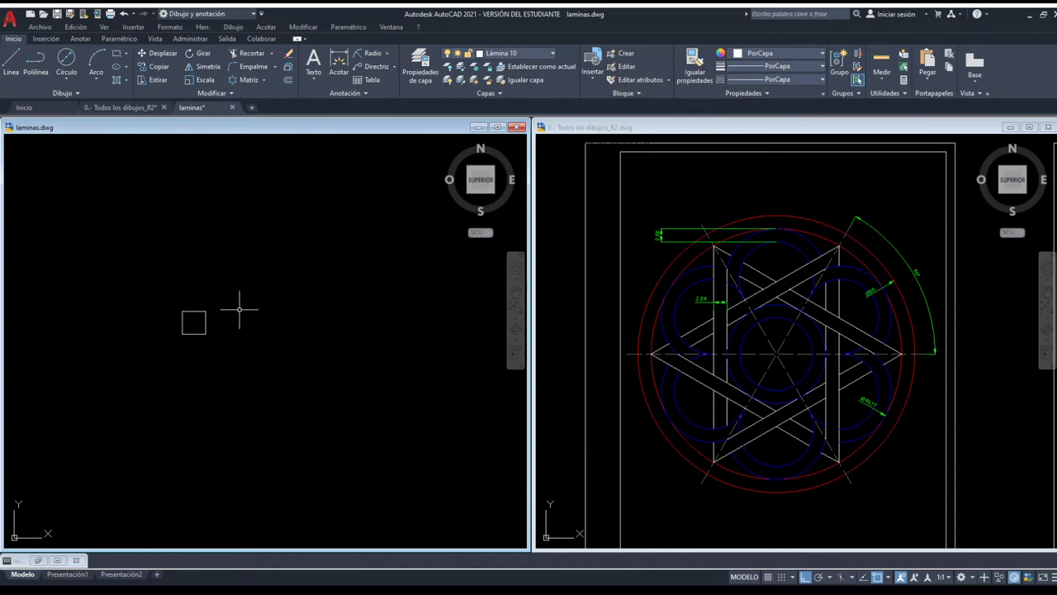
Copy the square three times along a row, then undo the copies
{"action": "left_click_drag", "start_coordinate": [248, 371], "coordinate": [177, 277]}
{"action": "key", "text": "Return"}
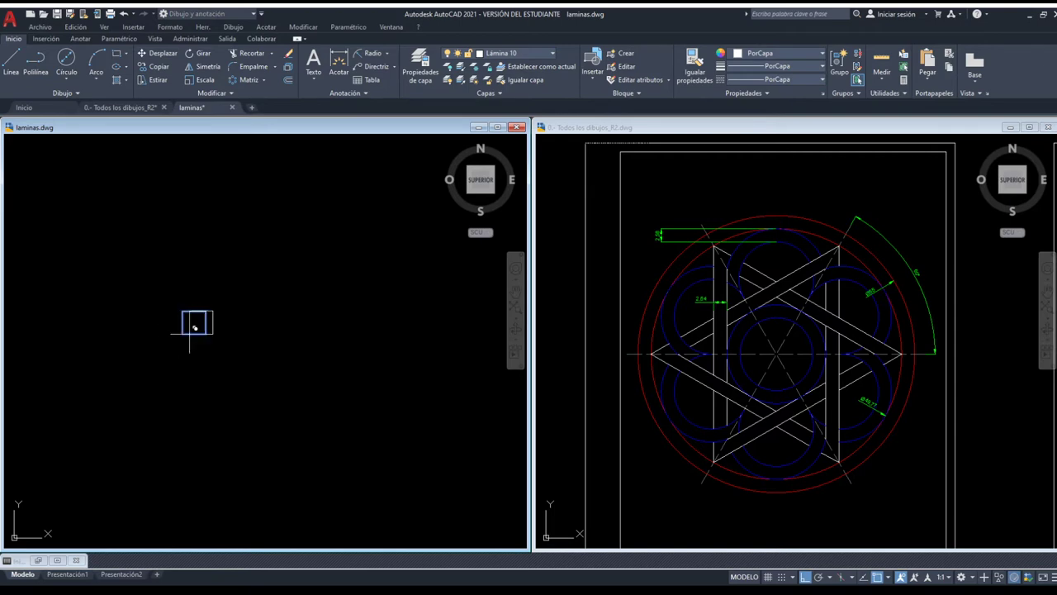
{"action": "left_click", "coordinate": [182, 333]}
{"action": "left_click", "coordinate": [205, 334]}
{"action": "left_click", "coordinate": [229, 334]}
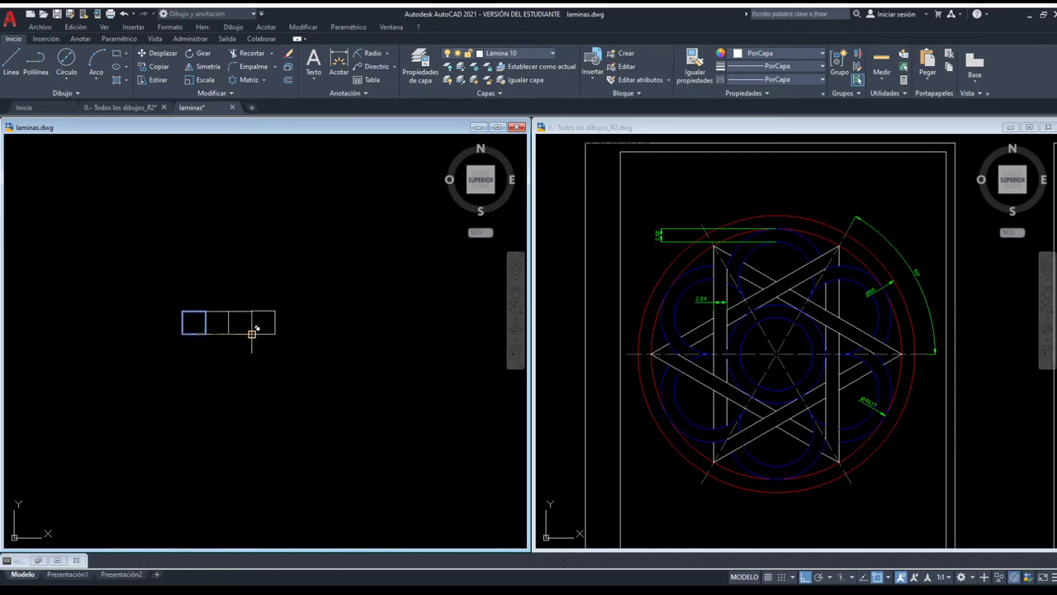
{"action": "left_click", "coordinate": [252, 333]}
{"action": "key", "text": "Escape"}
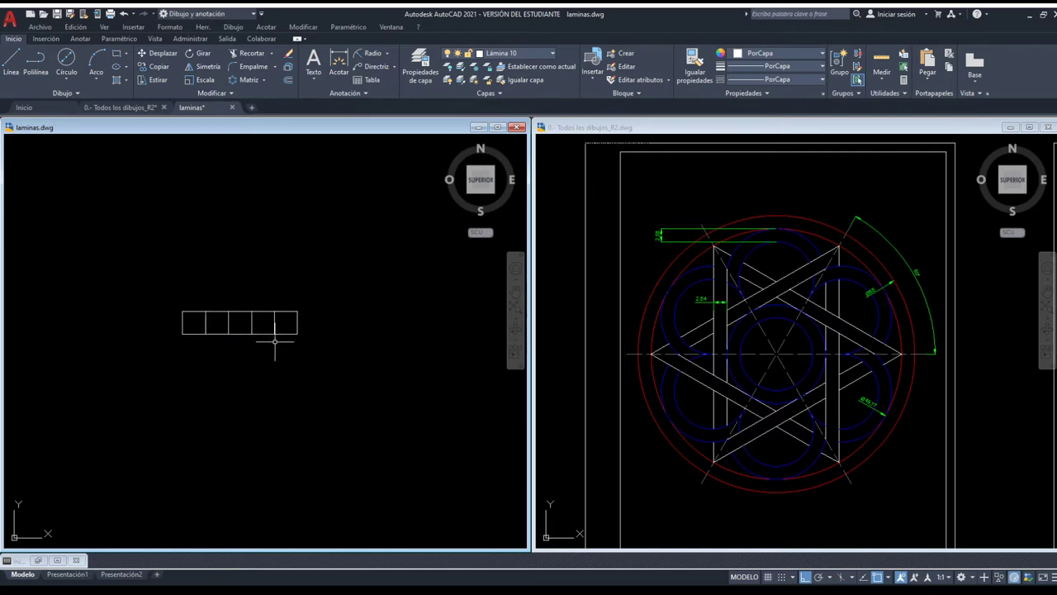
{"action": "key", "text": "ctrl+z"}
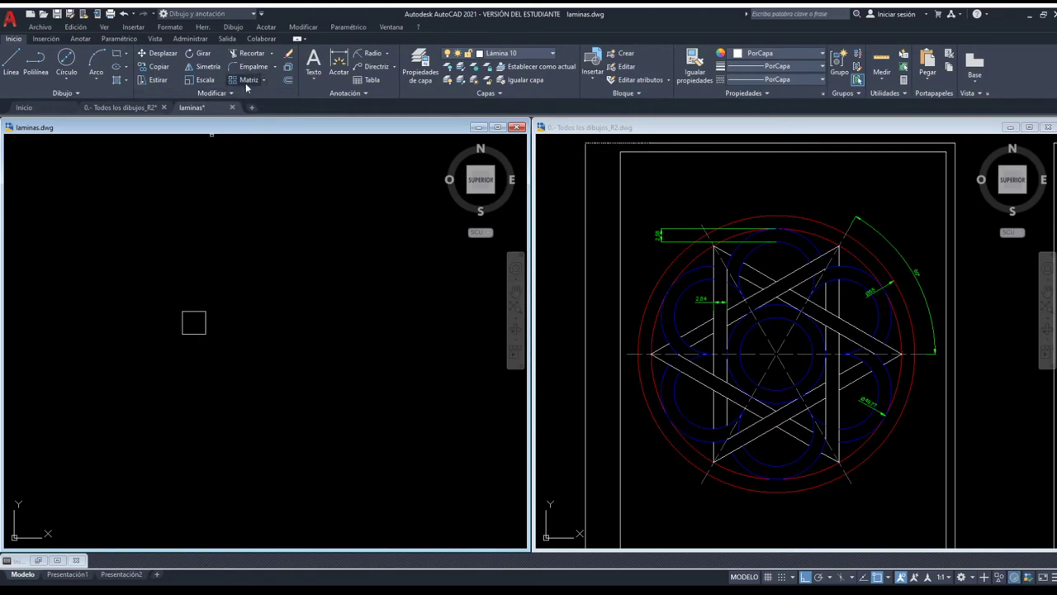
Create a rectangular array of the square with 30 columns and 30 rows
{"action": "left_click", "coordinate": [246, 82]}
{"action": "left_click_drag", "start_coordinate": [272, 370], "coordinate": [133, 283]}
{"action": "key", "text": "Return"}
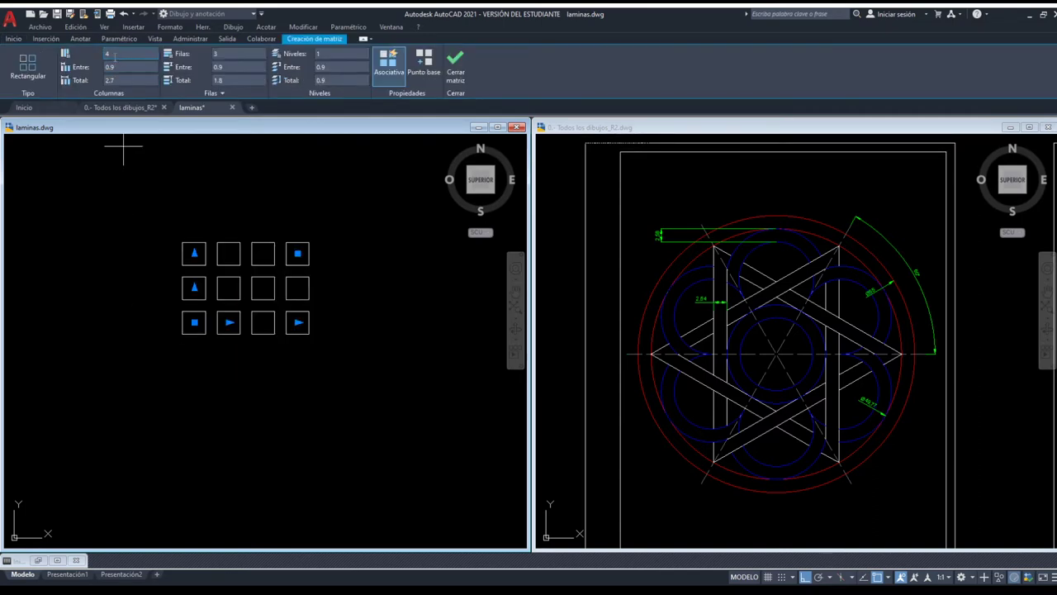
{"action": "left_click", "coordinate": [79, 53]}
{"action": "type", "text": "30"}
{"action": "key", "text": "Return"}
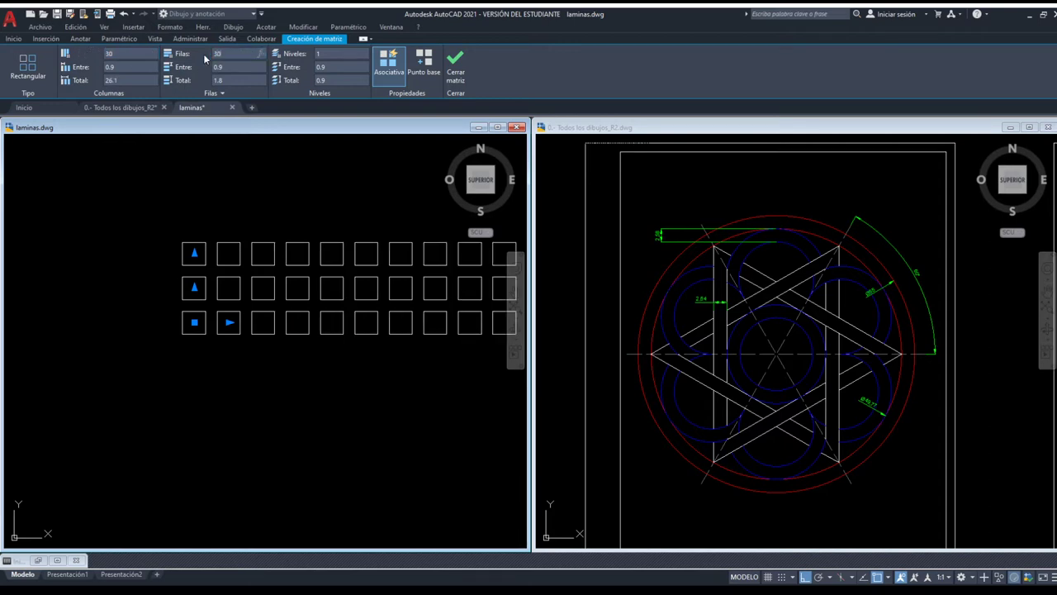
{"action": "key", "text": "Return"}
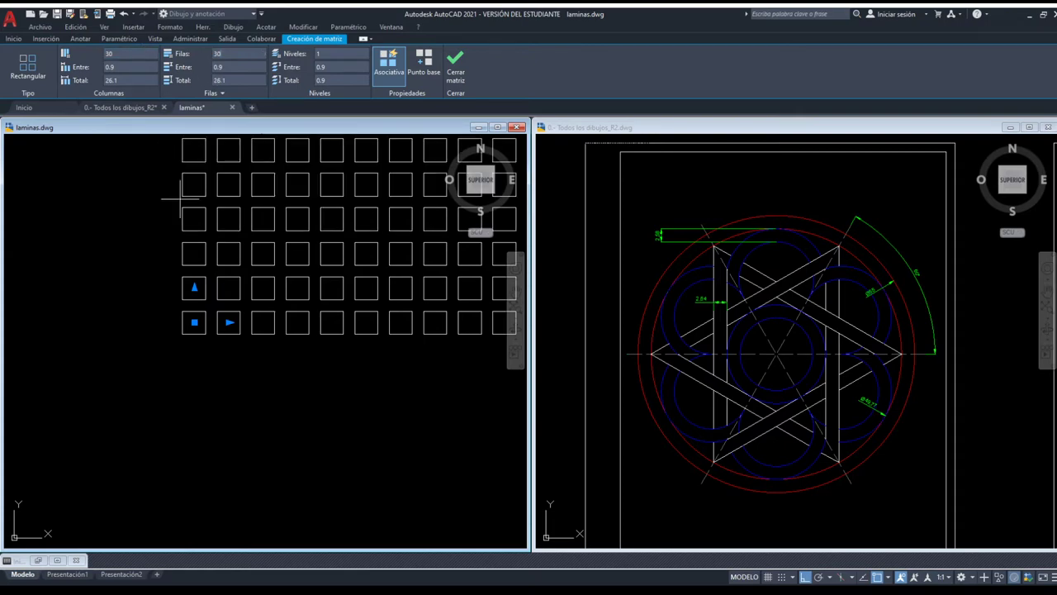
Set 0.6 spacing between columns and rows and finish the array
{"action": "scroll", "coordinate": [172, 194], "scroll_direction": "down", "scroll_amount": 5}
{"action": "scroll", "coordinate": [153, 228], "scroll_direction": "down", "scroll_amount": 2}
{"action": "middle_click_drag", "start_coordinate": [201, 253], "coordinate": [231, 297]}
{"action": "scroll", "coordinate": [229, 297], "scroll_direction": "up", "scroll_amount": 2}
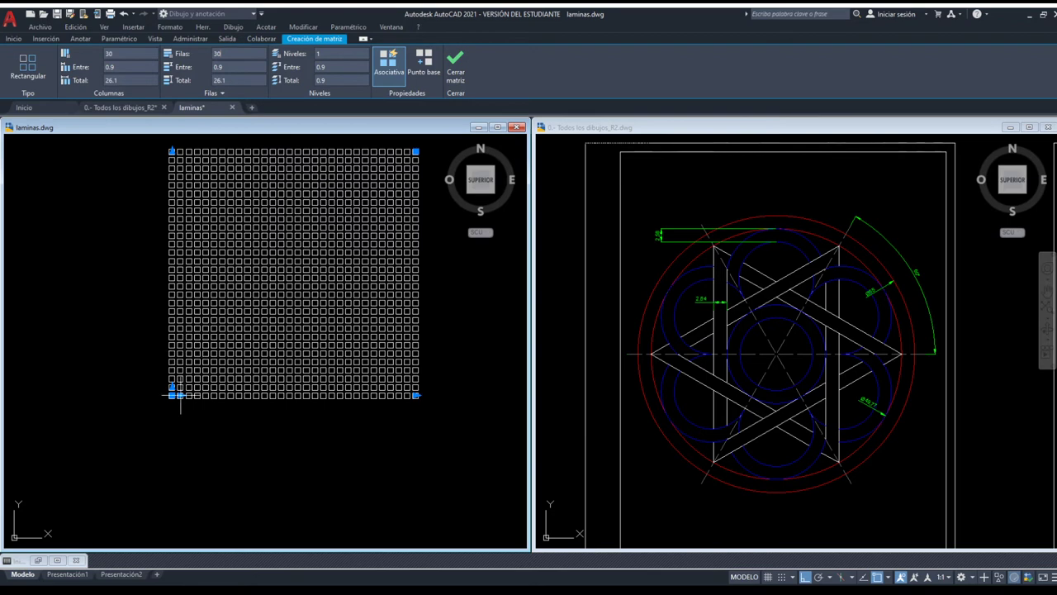
{"action": "scroll", "coordinate": [173, 389], "scroll_direction": "up", "scroll_amount": 5}
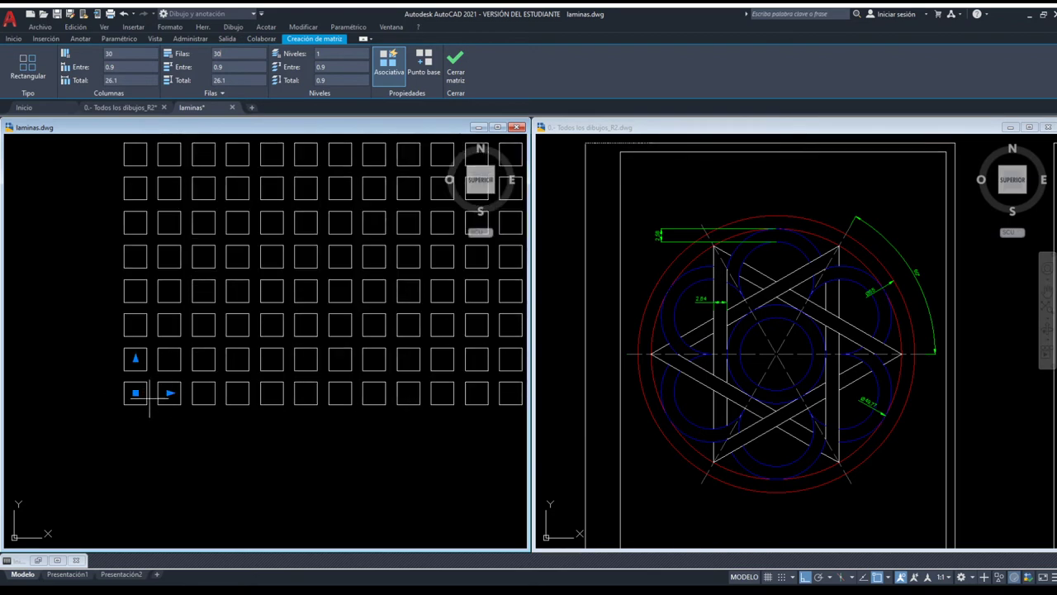
{"action": "type", "text": "0."}
{"action": "key", "text": "Return"}
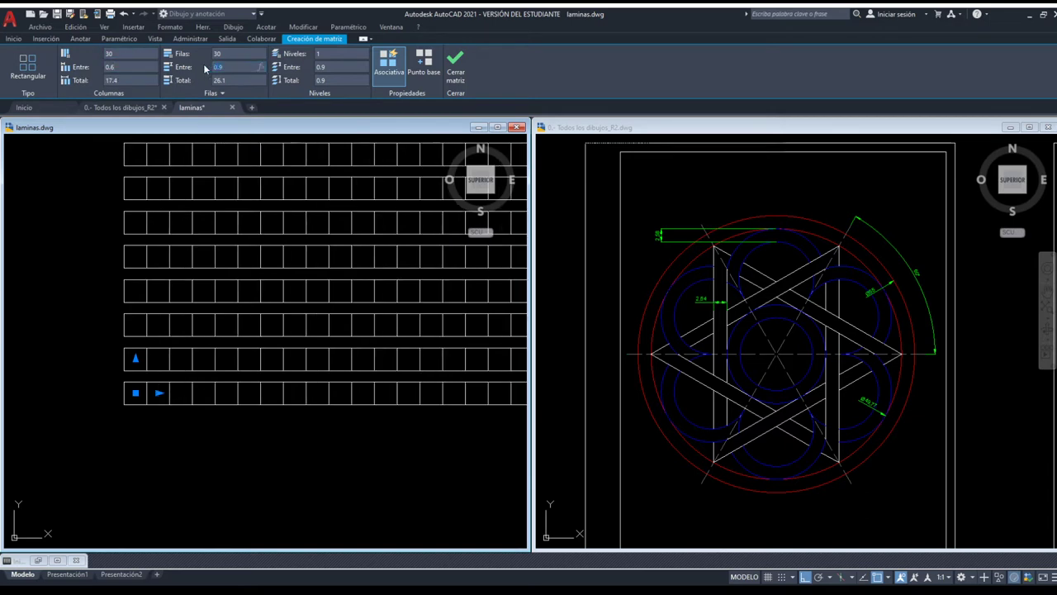
{"action": "type", "text": "0."}
{"action": "left_click", "coordinate": [456, 66]}
{"action": "scroll", "coordinate": [224, 330], "scroll_direction": "down", "scroll_amount": 4}
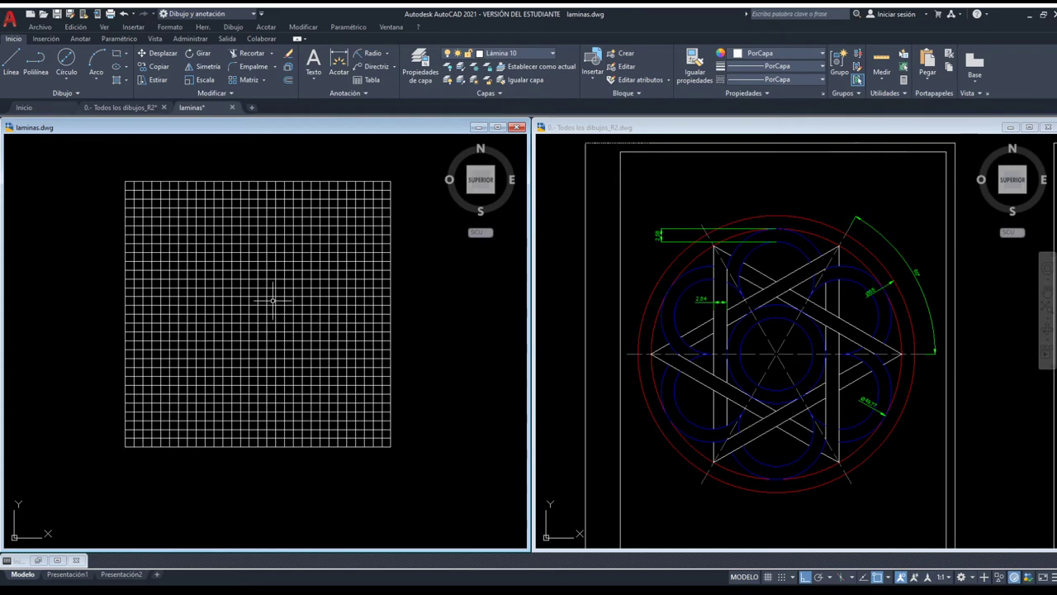
Delete the square grid and bring the red circles back into view
{"action": "left_click", "coordinate": [209, 278]}
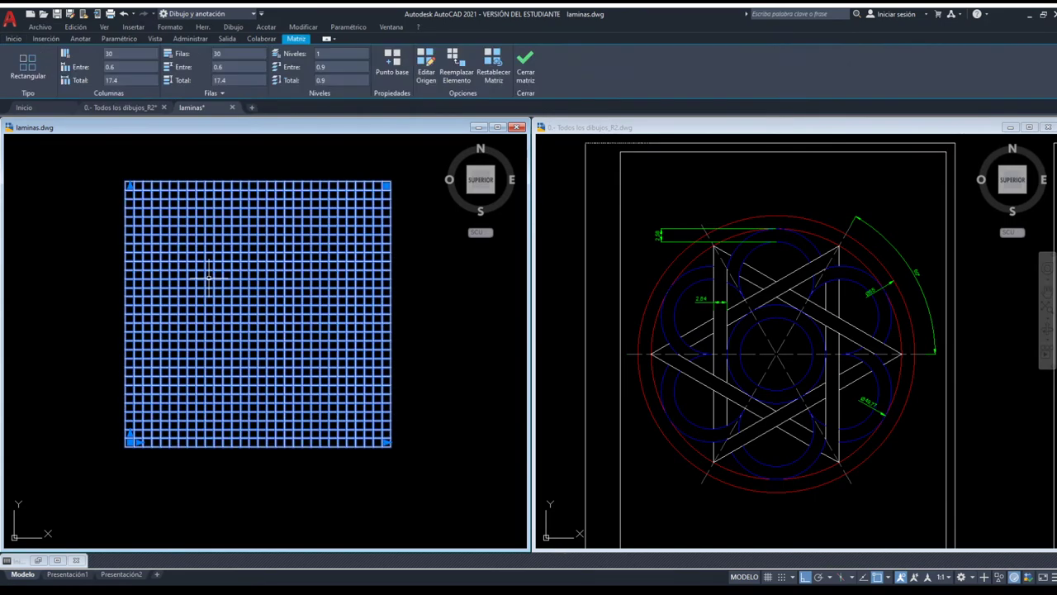
{"action": "key", "text": "Delete"}
{"action": "scroll", "coordinate": [396, 272], "scroll_direction": "down", "scroll_amount": 3}
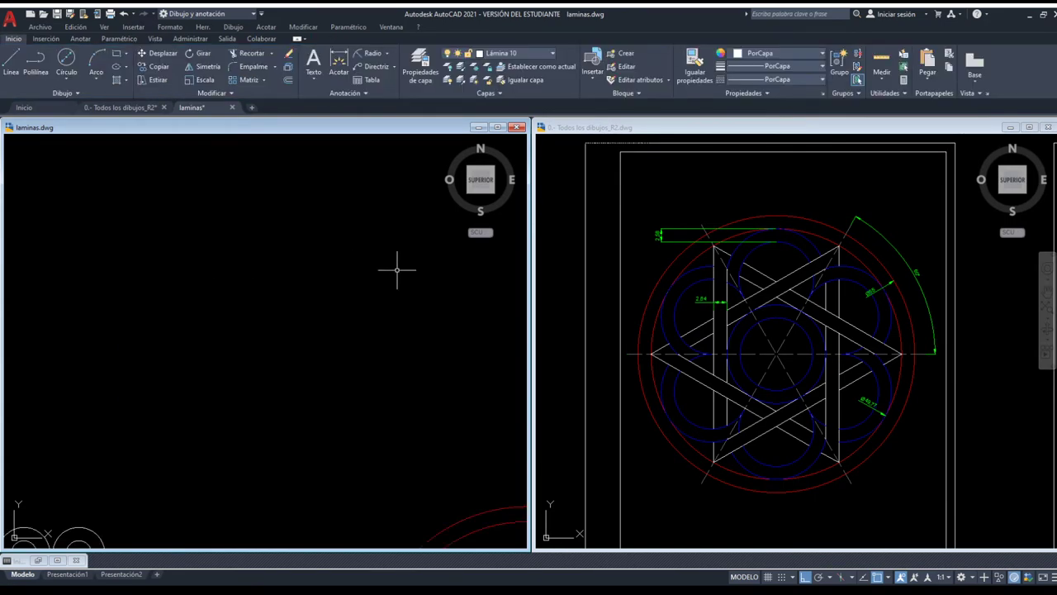
{"action": "scroll", "coordinate": [389, 425], "scroll_direction": "down", "scroll_amount": 2}
{"action": "scroll", "coordinate": [389, 425], "scroll_direction": "up", "scroll_amount": 2}
{"action": "scroll", "coordinate": [345, 350], "scroll_direction": "up", "scroll_amount": 2}
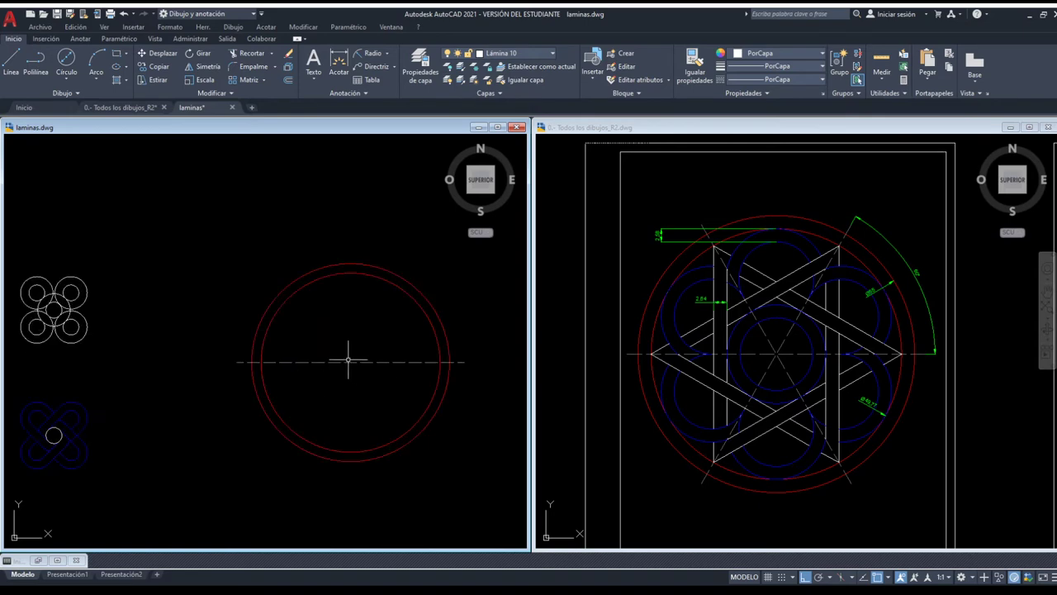
{"action": "scroll", "coordinate": [348, 360], "scroll_direction": "up", "scroll_amount": 2}
{"action": "middle_click_drag", "start_coordinate": [359, 366], "coordinate": [306, 354]}
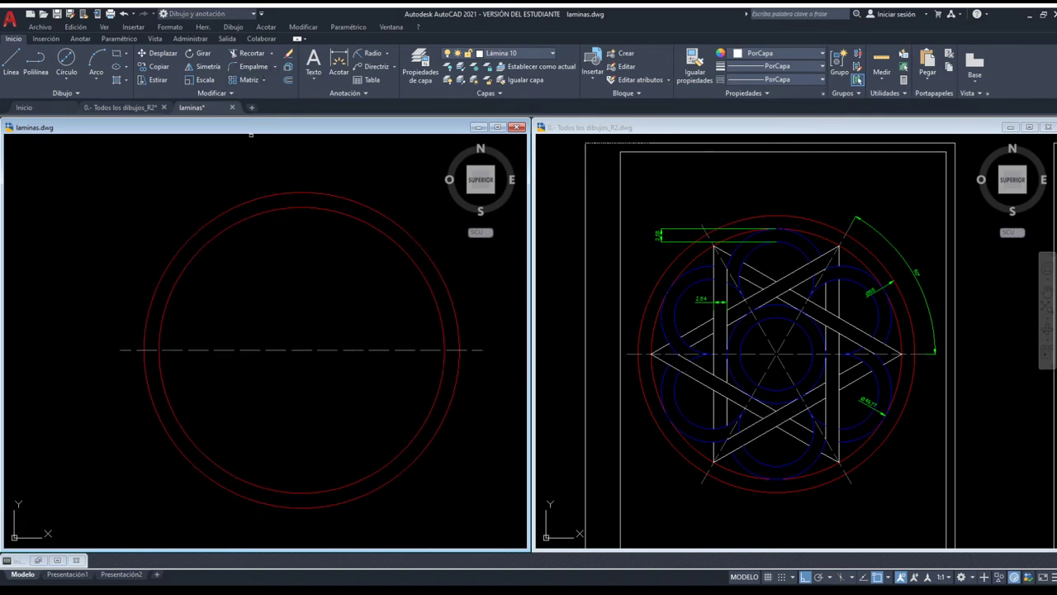
Polar-array the dashed centre line around the circles' centre point
{"action": "left_click", "coordinate": [339, 350]}
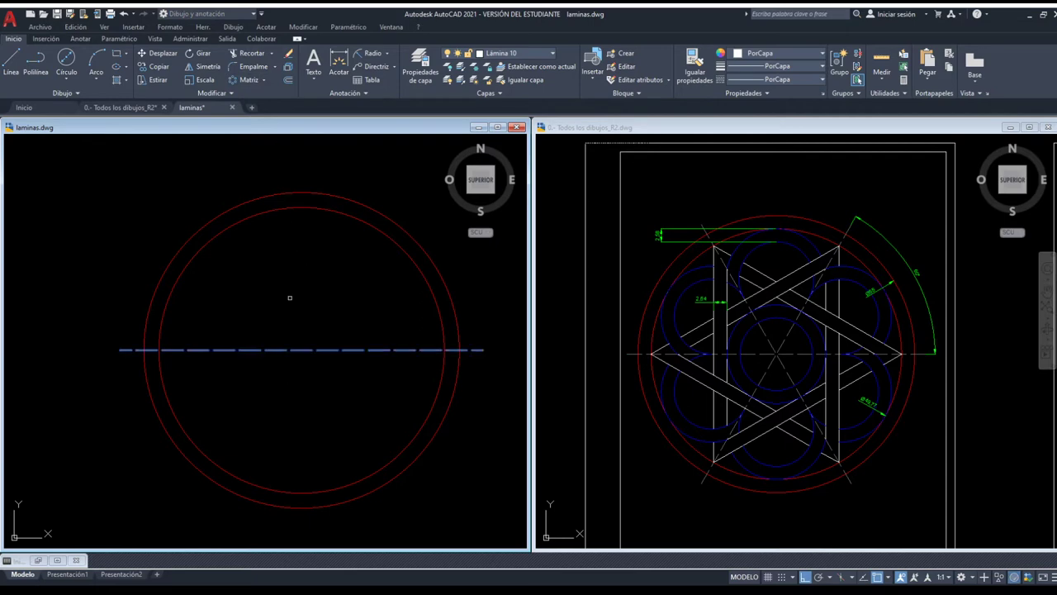
{"action": "type", "text": "c"}
{"action": "key", "text": "Return"}
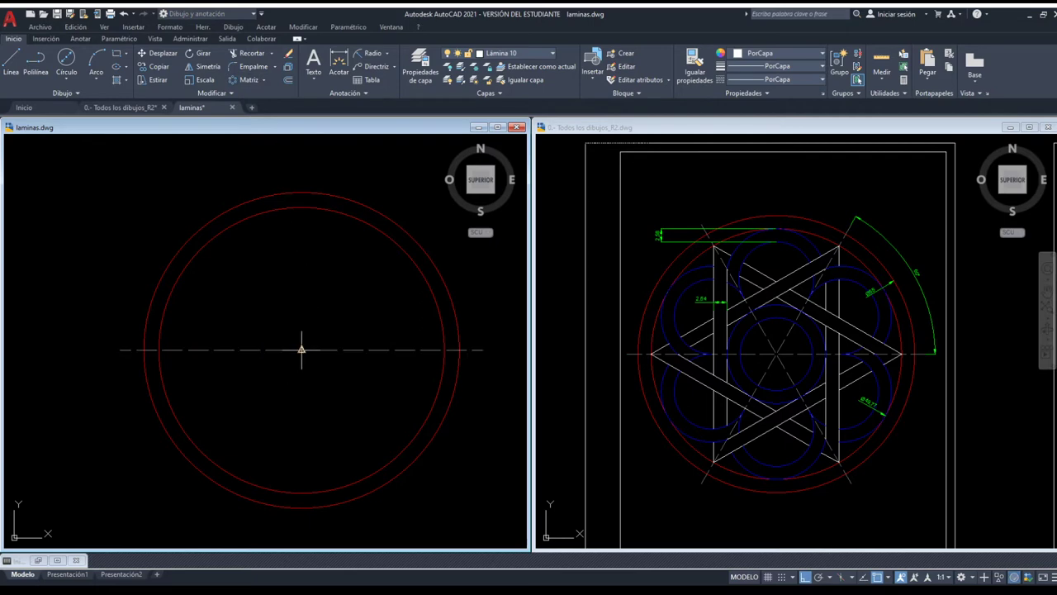
{"action": "left_click", "coordinate": [301, 349]}
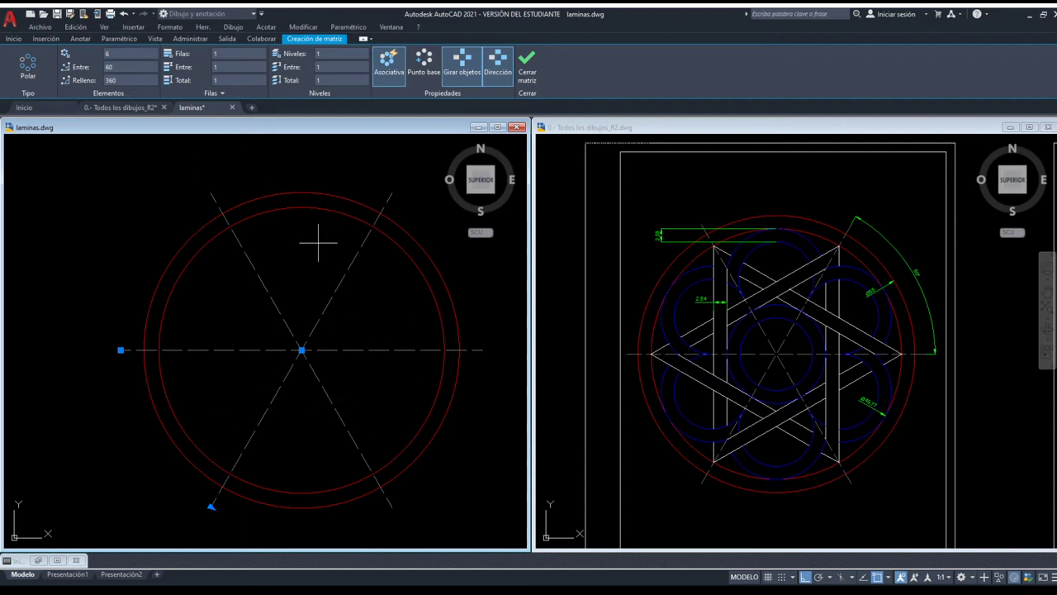
Try 12 items in the polar array, then set it back to 6 items 60° apart
{"action": "type", "text": "12"}
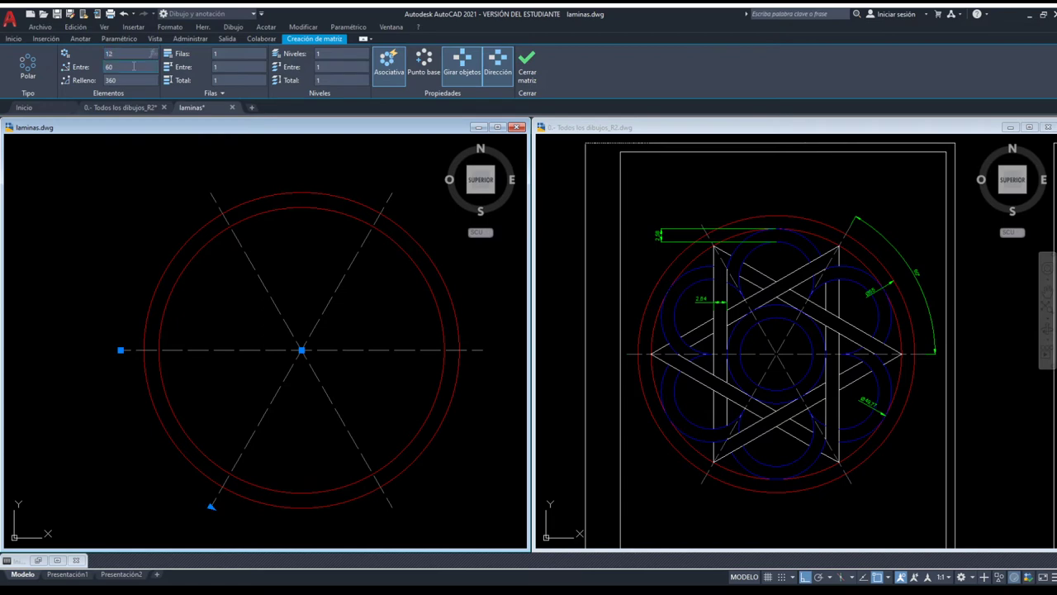
{"action": "key", "text": "Return"}
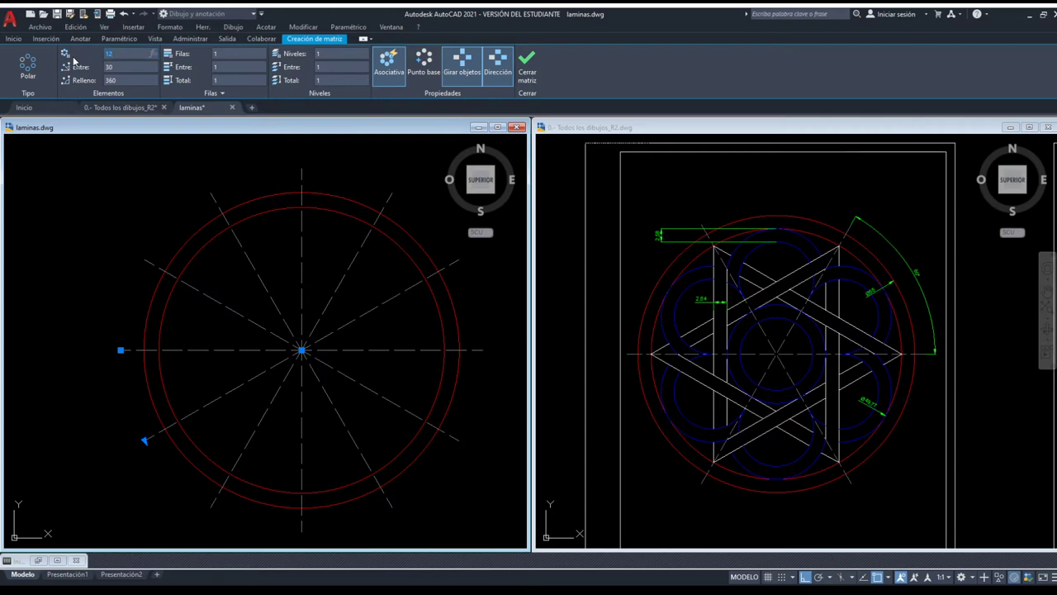
{"action": "type", "text": "6"}
{"action": "key", "text": "Return"}
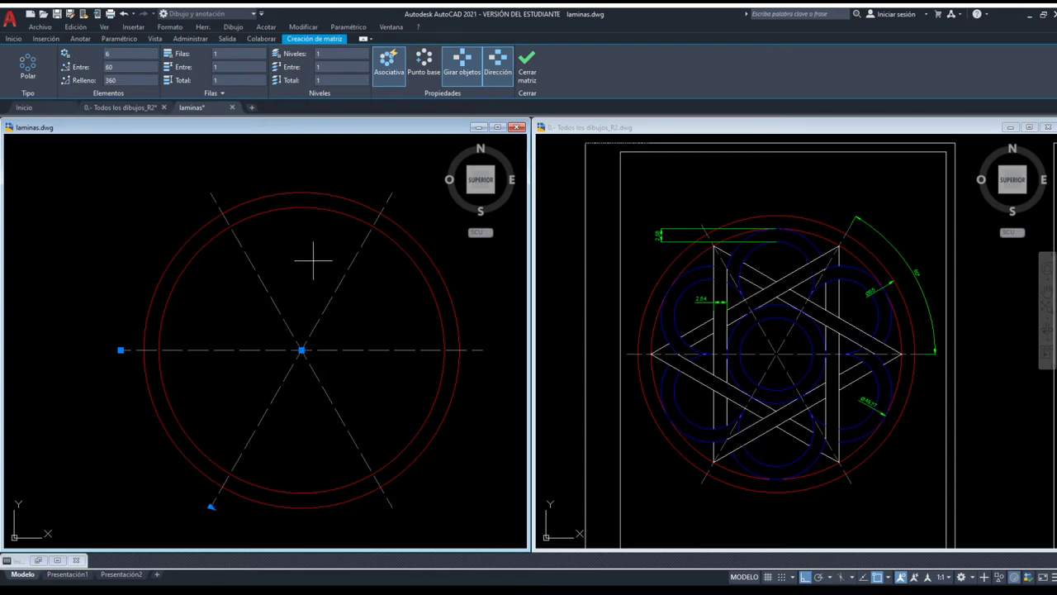
{"action": "left_click", "coordinate": [527, 66]}
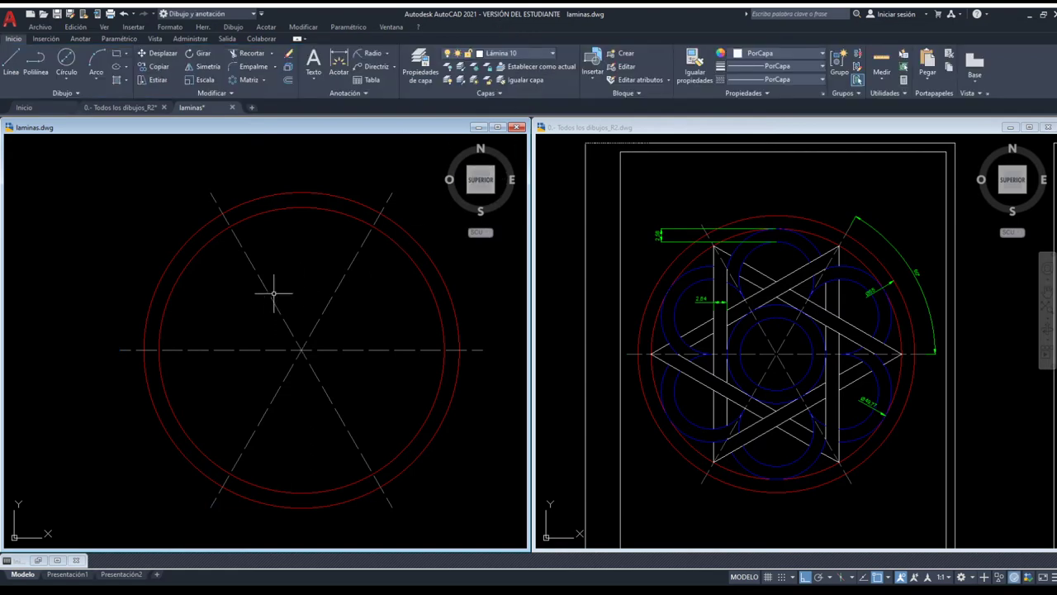
{"action": "scroll", "coordinate": [269, 293], "scroll_direction": "down", "scroll_amount": 1}
{"action": "scroll", "coordinate": [206, 330], "scroll_direction": "up", "scroll_amount": 3}
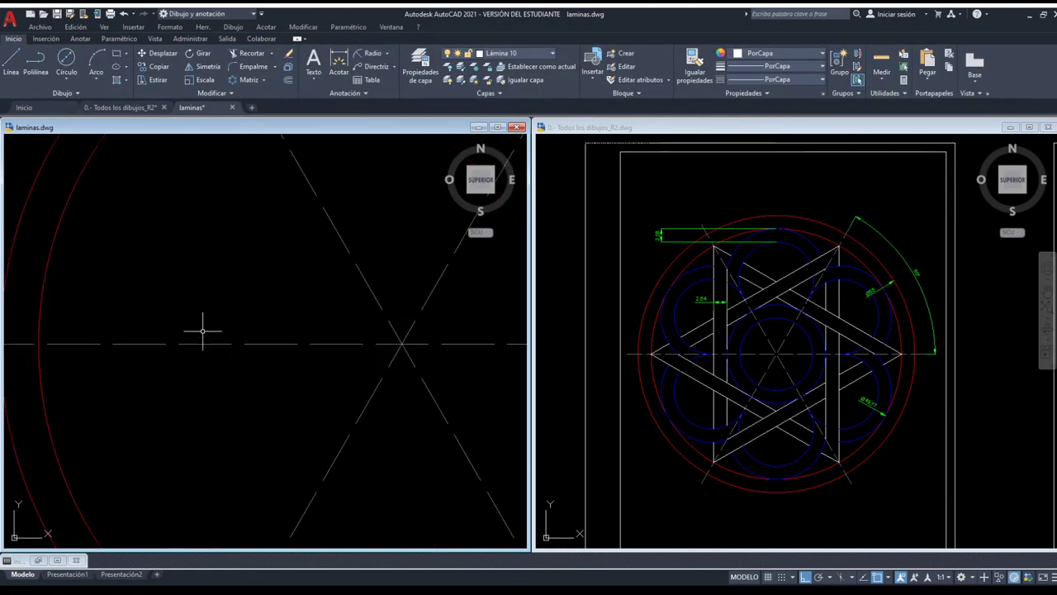
{"action": "scroll", "coordinate": [179, 339], "scroll_direction": "down", "scroll_amount": 2}
{"action": "scroll", "coordinate": [199, 350], "scroll_direction": "up", "scroll_amount": 1}
{"action": "scroll", "coordinate": [198, 349], "scroll_direction": "down", "scroll_amount": 1}
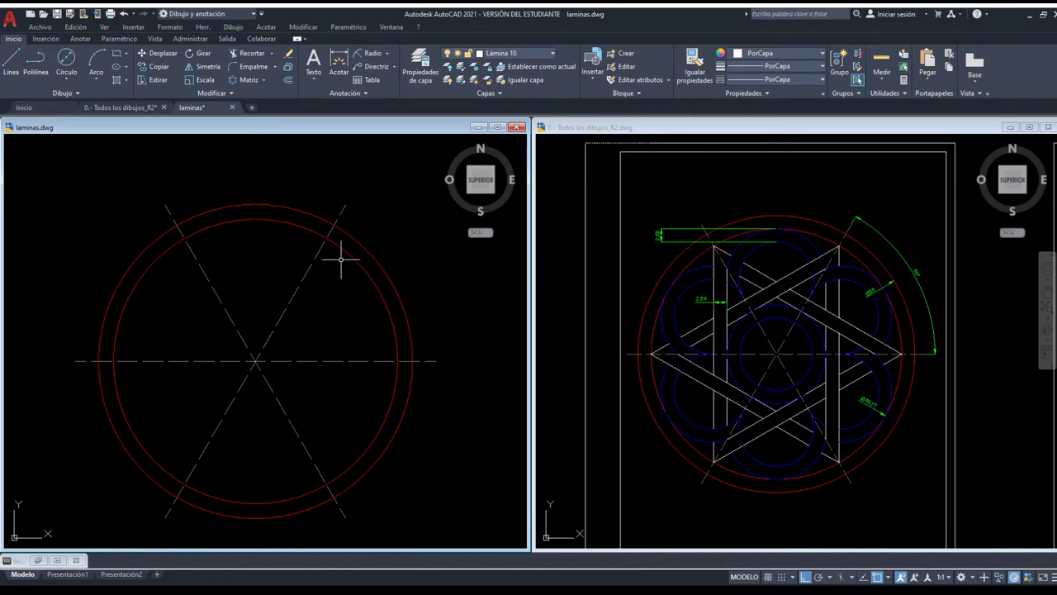
{"action": "middle_click_drag", "start_coordinate": [283, 272], "coordinate": [348, 253]}
{"action": "left_click", "coordinate": [725, 263]}
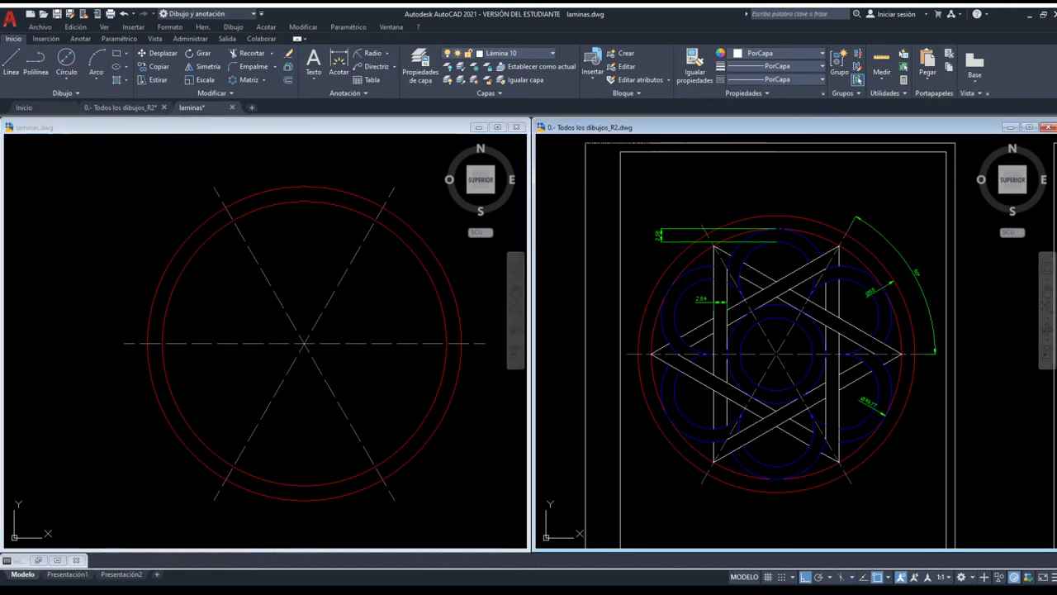
{"action": "left_click", "coordinate": [140, 181]}
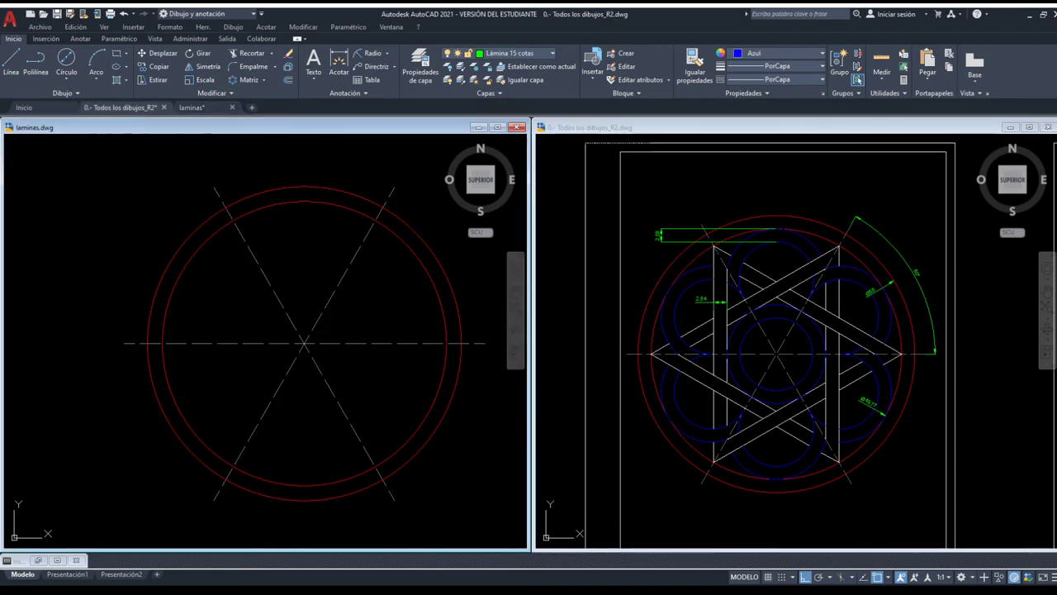
{"action": "left_click", "coordinate": [36, 62]}
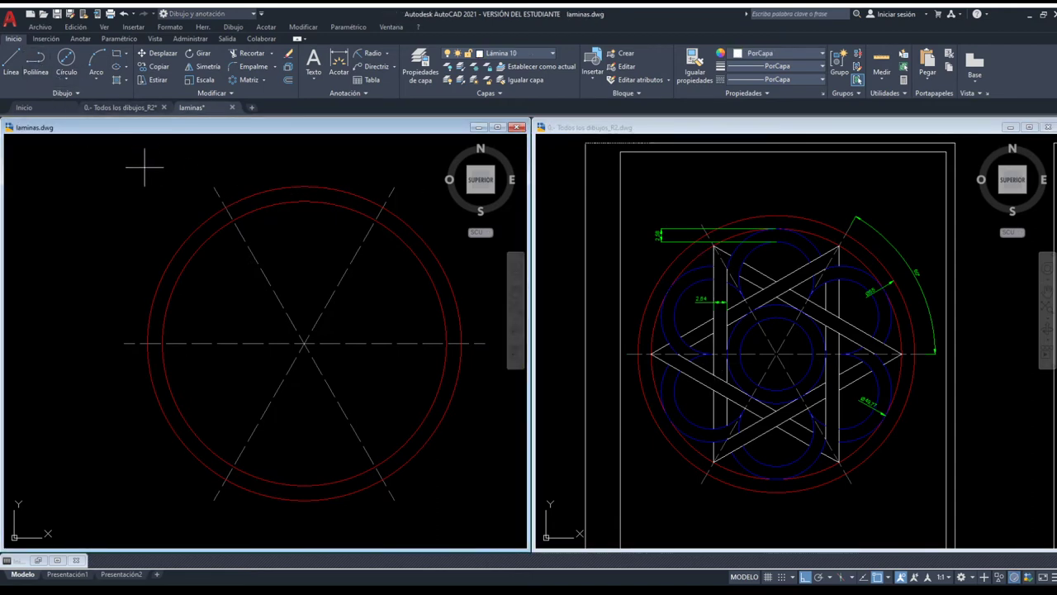
Draw a closed right-pointing triangle through the upper and lower axis crossings and right quadrant, then select it
{"action": "left_click", "coordinate": [233, 219]}
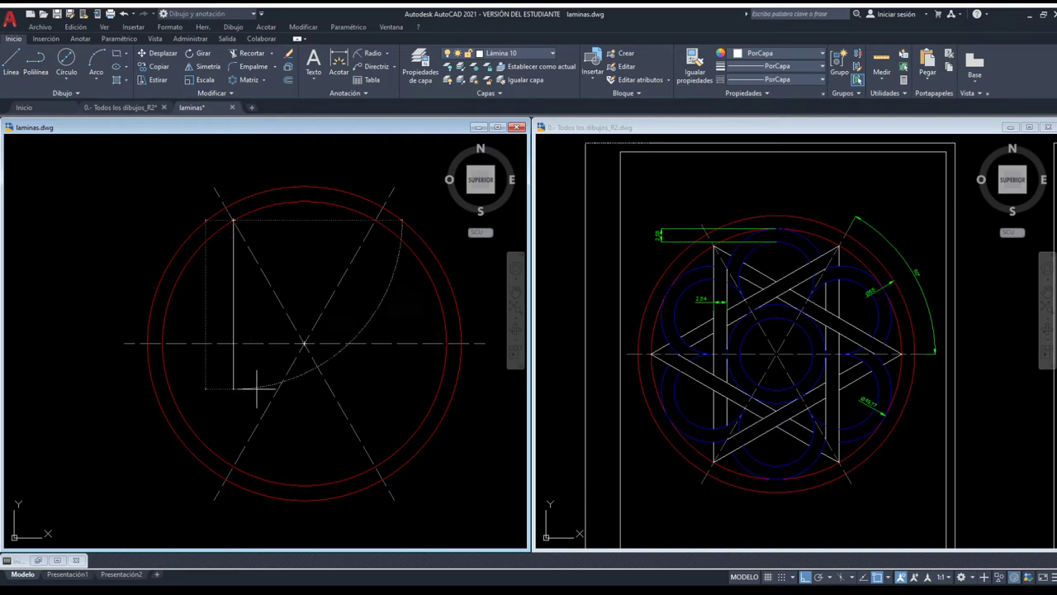
{"action": "left_click", "coordinate": [232, 465]}
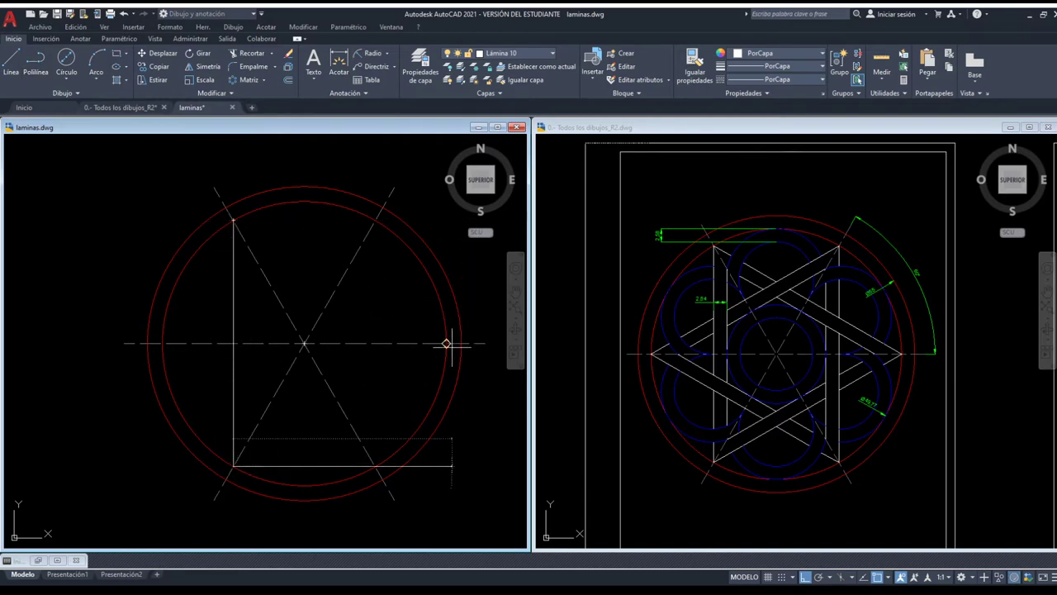
{"action": "left_click", "coordinate": [446, 342]}
{"action": "left_click", "coordinate": [233, 219]}
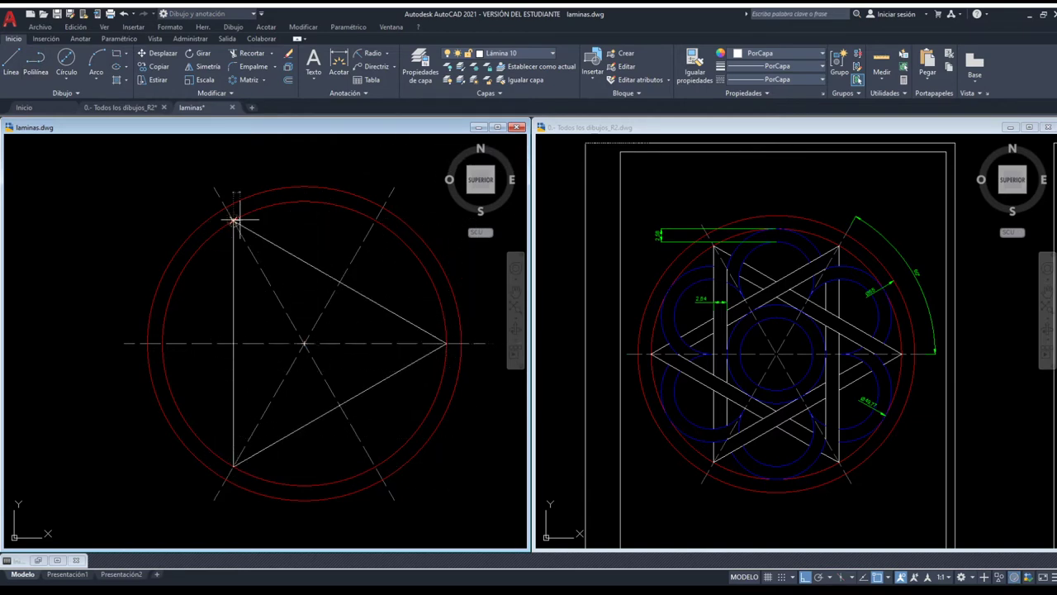
{"action": "key", "text": "Return"}
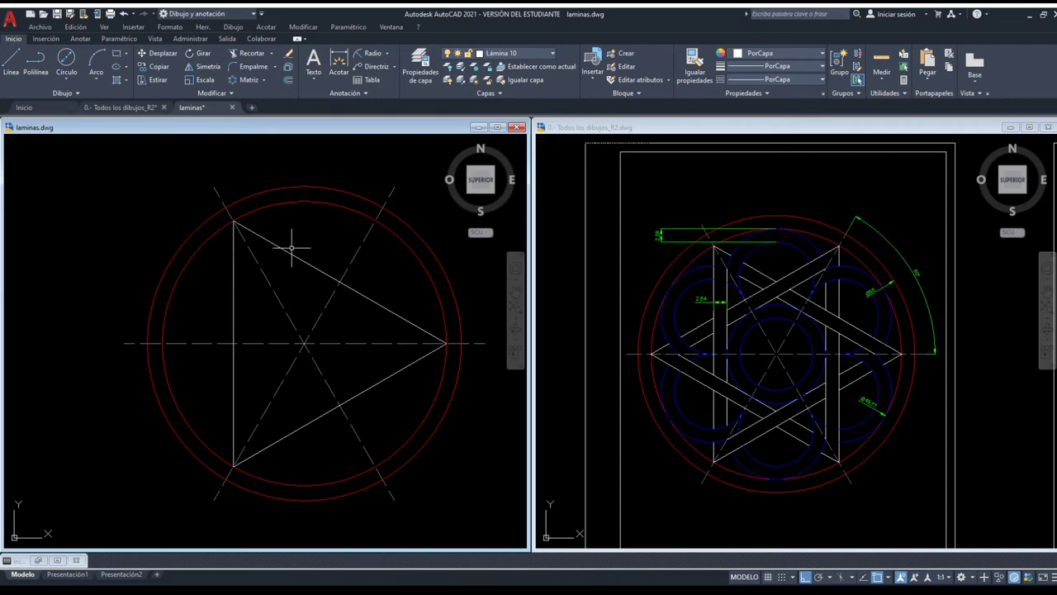
{"action": "left_click", "coordinate": [301, 256]}
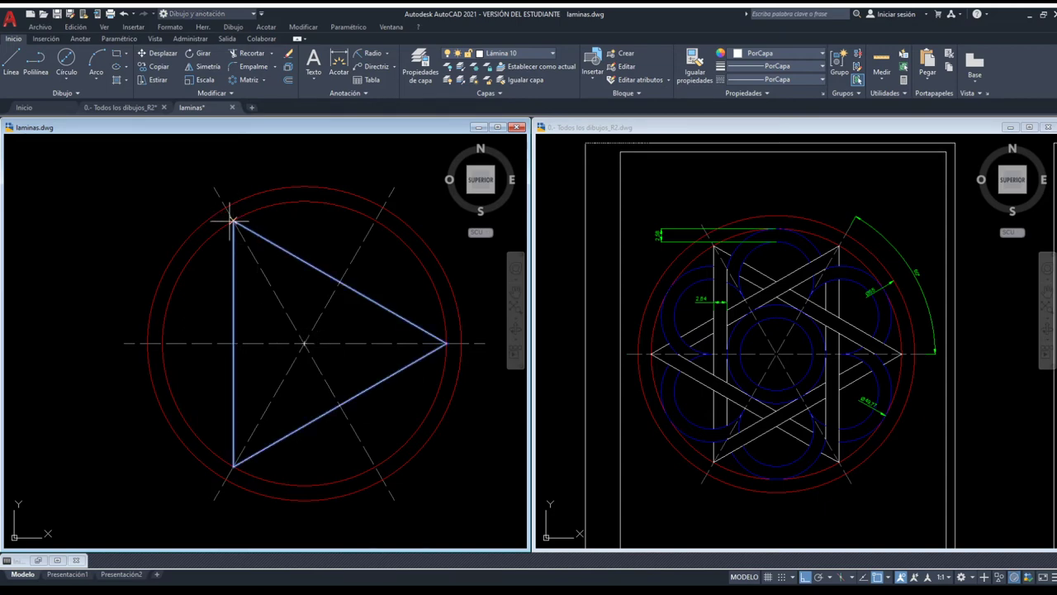
{"action": "left_click", "coordinate": [304, 342]}
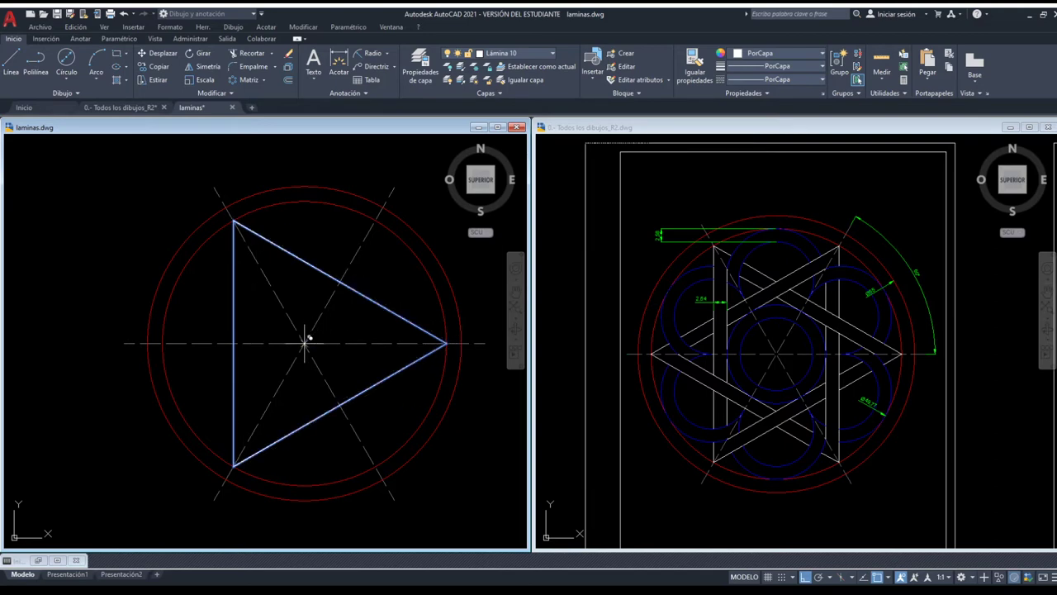
Rotate a copy of the triangle 180° about the circle centre so it points left
{"action": "key", "text": "Escape"}
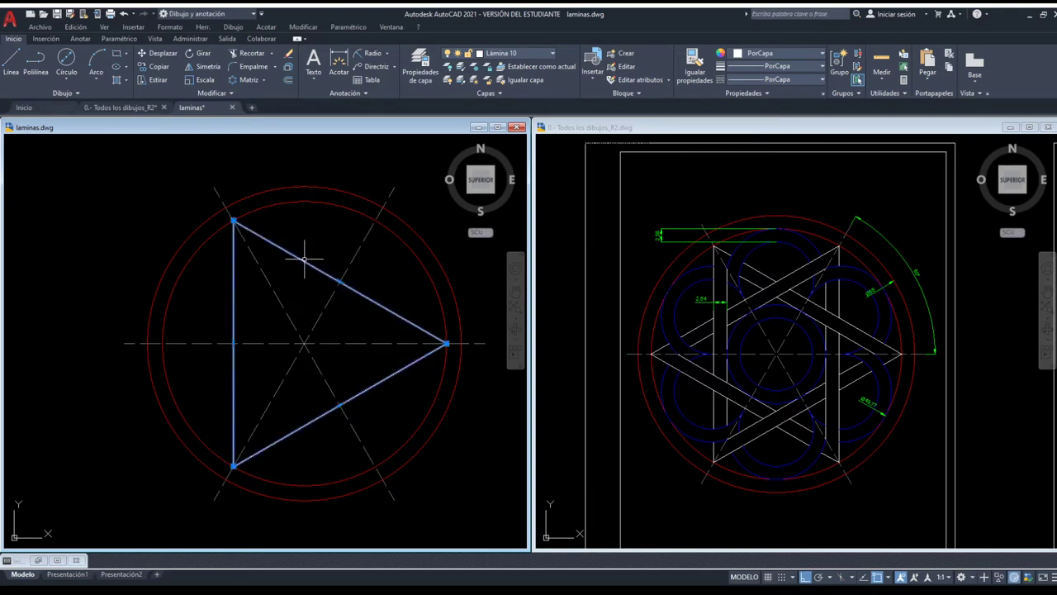
{"action": "key", "text": "Escape"}
{"action": "scroll", "coordinate": [236, 231], "scroll_direction": "up", "scroll_amount": 3}
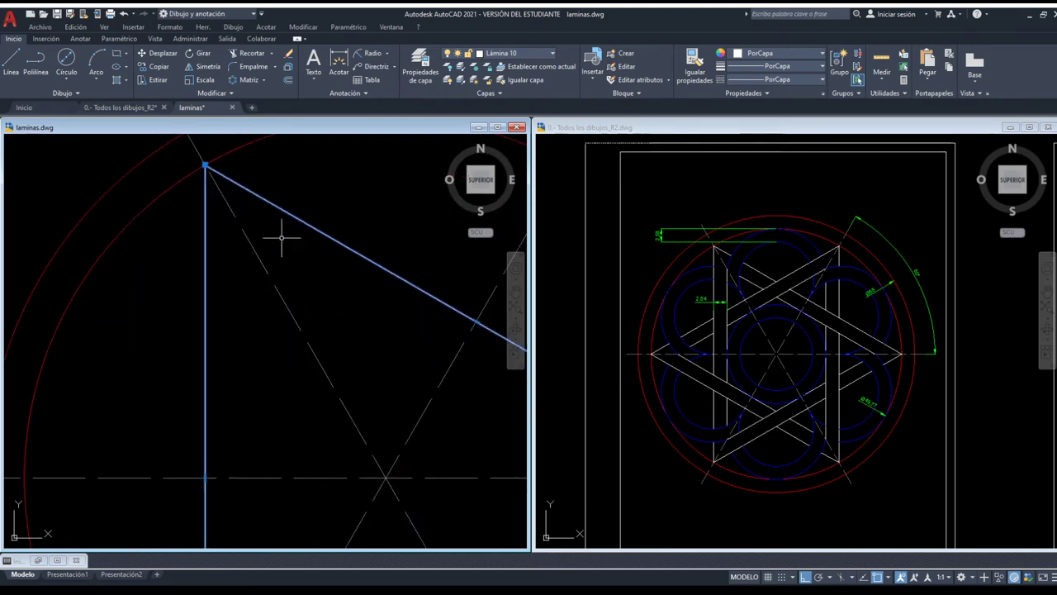
{"action": "scroll", "coordinate": [283, 240], "scroll_direction": "down", "scroll_amount": 1}
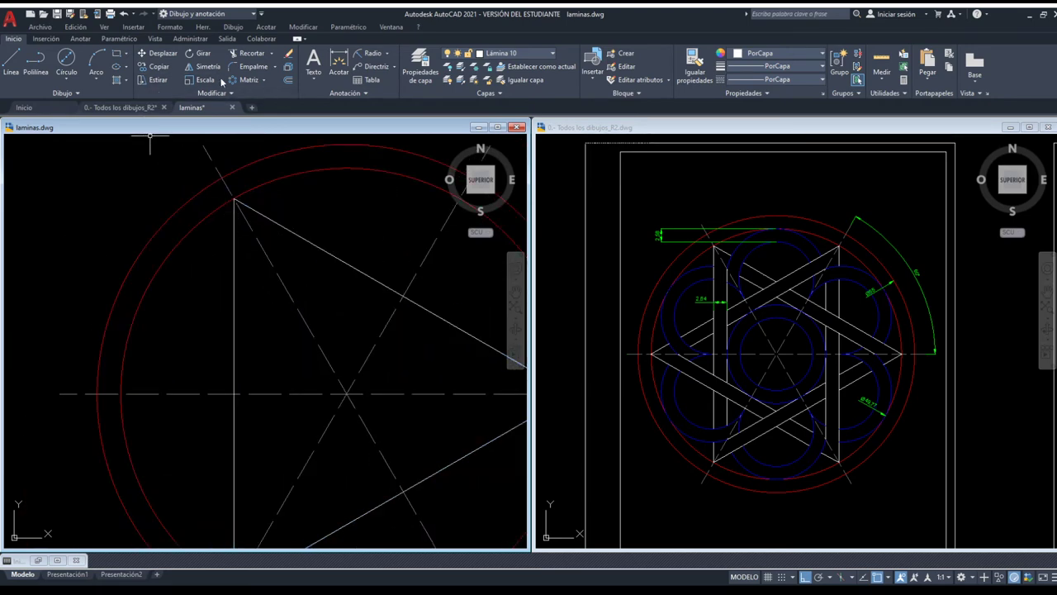
{"action": "left_click", "coordinate": [198, 53]}
{"action": "left_click", "coordinate": [264, 216]}
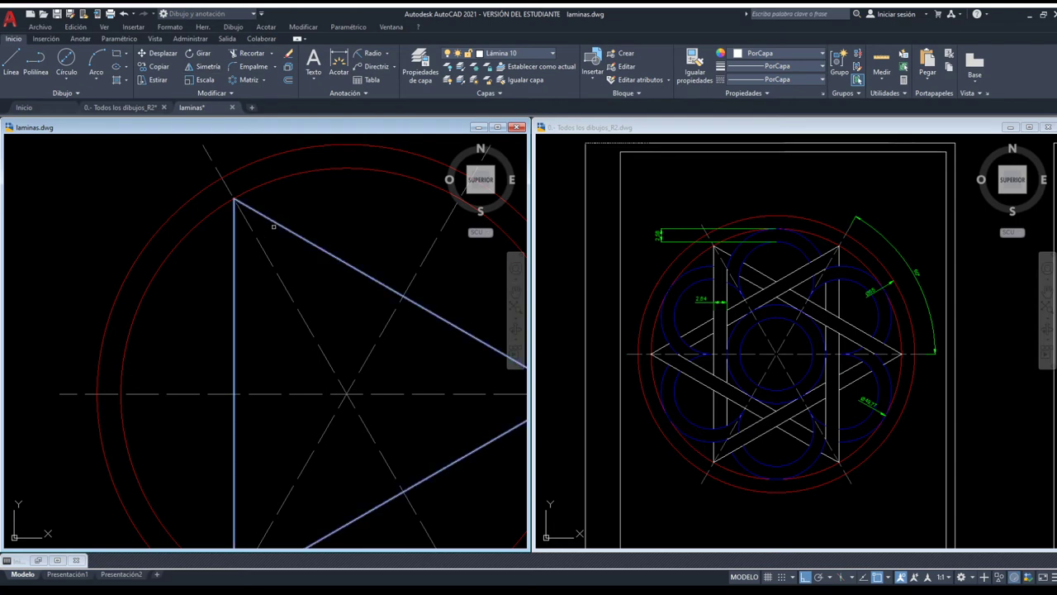
{"action": "key", "text": "Escape"}
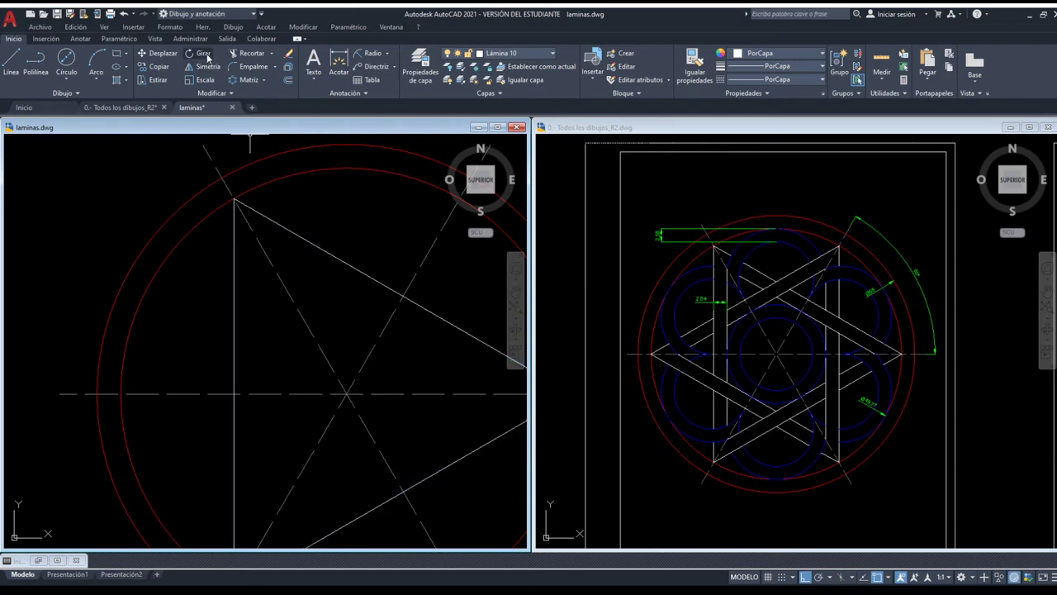
{"action": "left_click", "coordinate": [358, 269]}
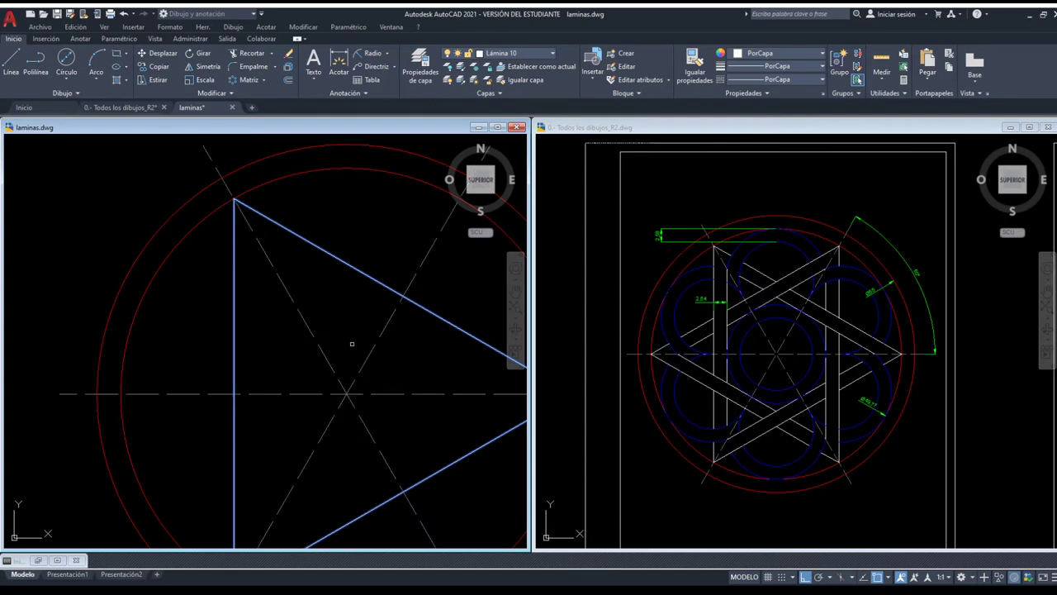
{"action": "key", "text": "Return"}
{"action": "left_click", "coordinate": [347, 393]}
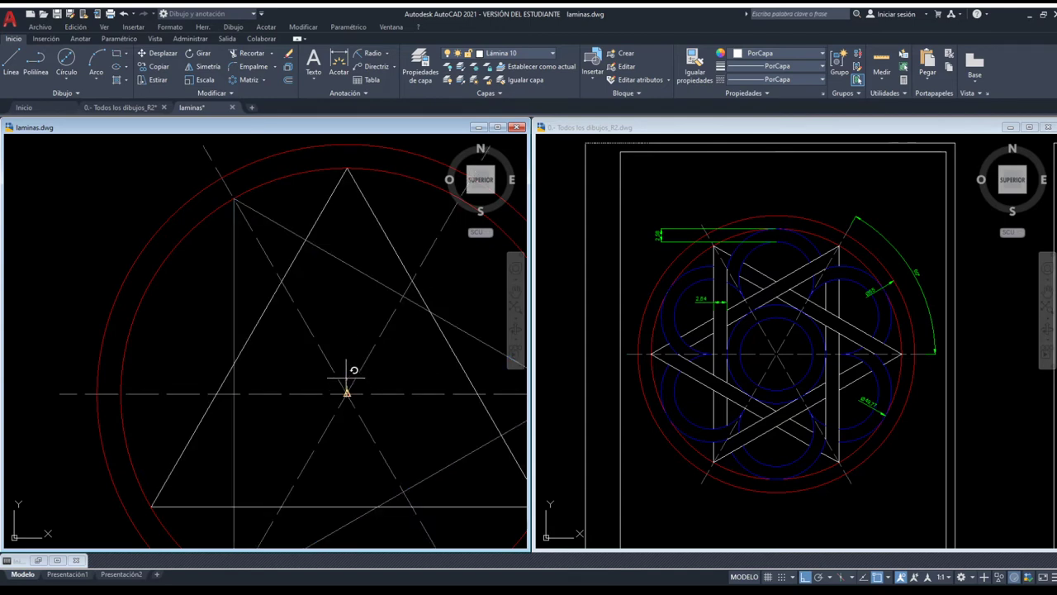
{"action": "left_click", "coordinate": [347, 379]}
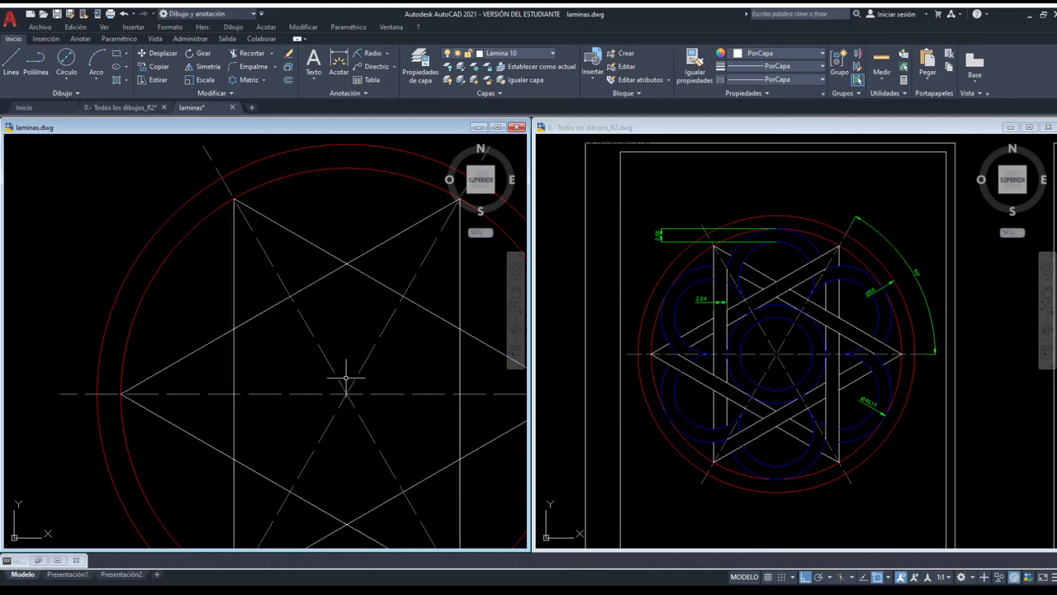
{"action": "scroll", "coordinate": [345, 378], "scroll_direction": "down", "scroll_amount": 2}
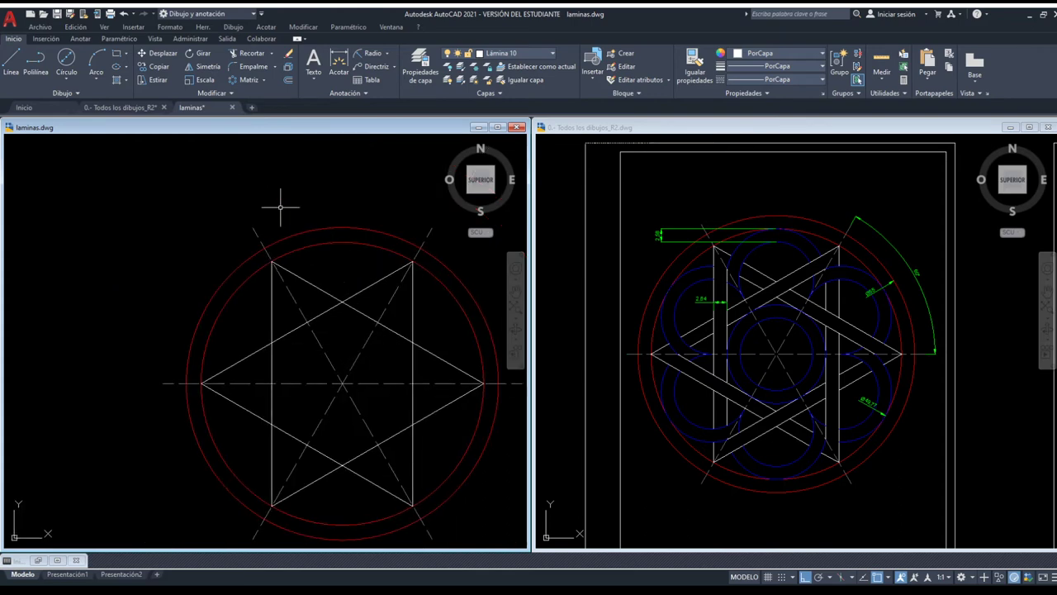
Recentre the star and compare it against the 2,64 dimension in the reference drawing
{"action": "middle_click_drag", "start_coordinate": [382, 328], "coordinate": [345, 309]}
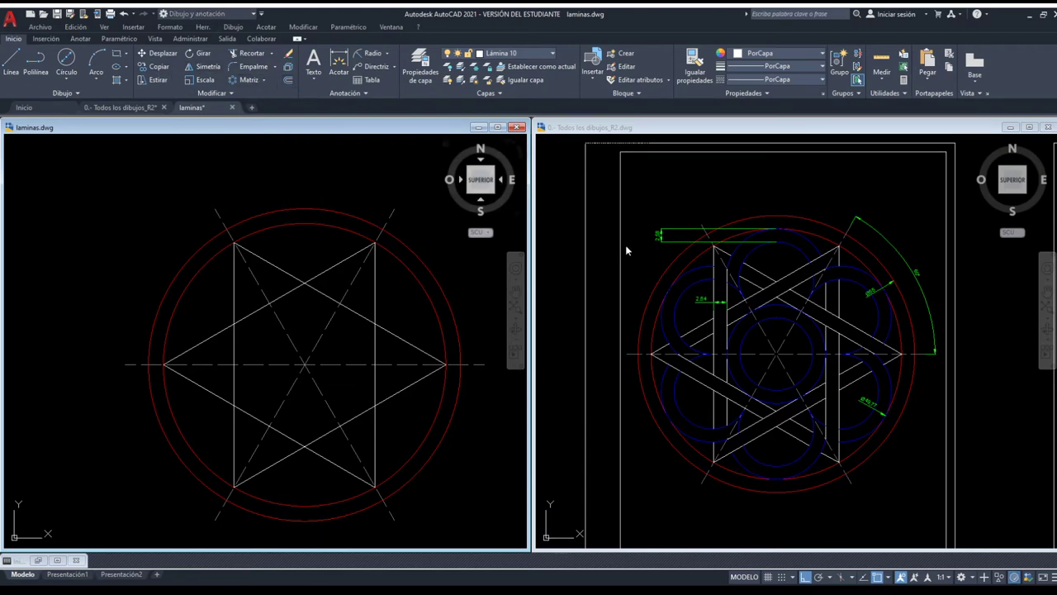
{"action": "left_click", "coordinate": [711, 309]}
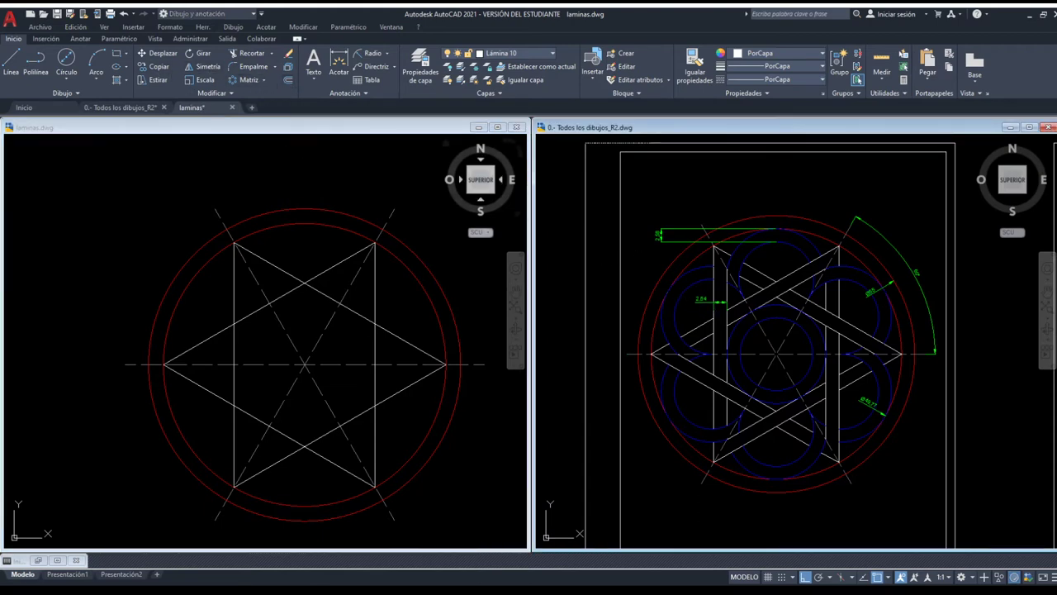
{"action": "scroll", "coordinate": [709, 303], "scroll_direction": "up", "scroll_amount": 3}
{"action": "scroll", "coordinate": [709, 303], "scroll_direction": "down", "scroll_amount": 1}
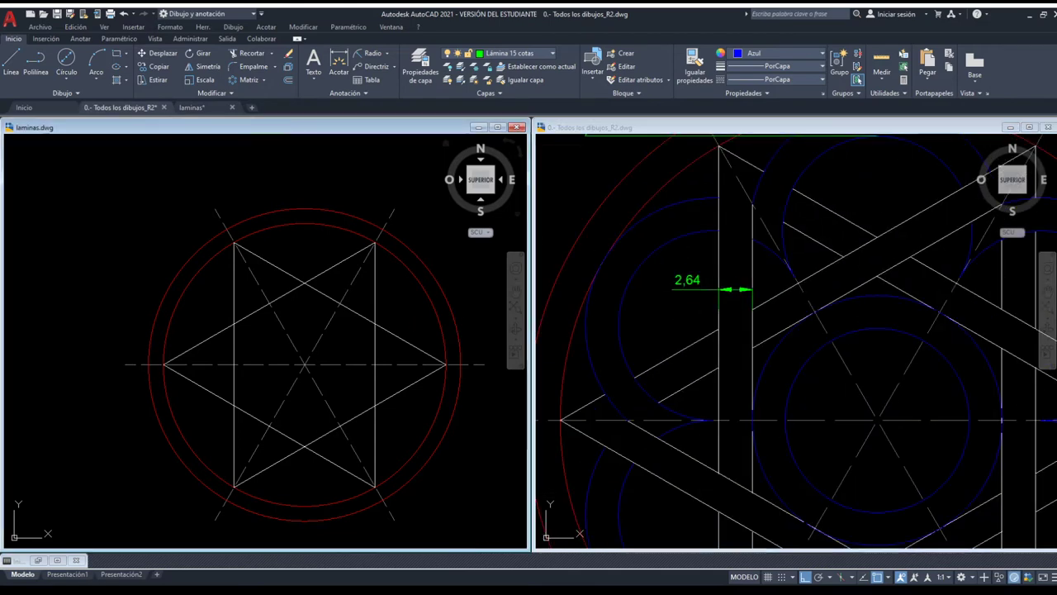
{"action": "left_click", "coordinate": [299, 305]}
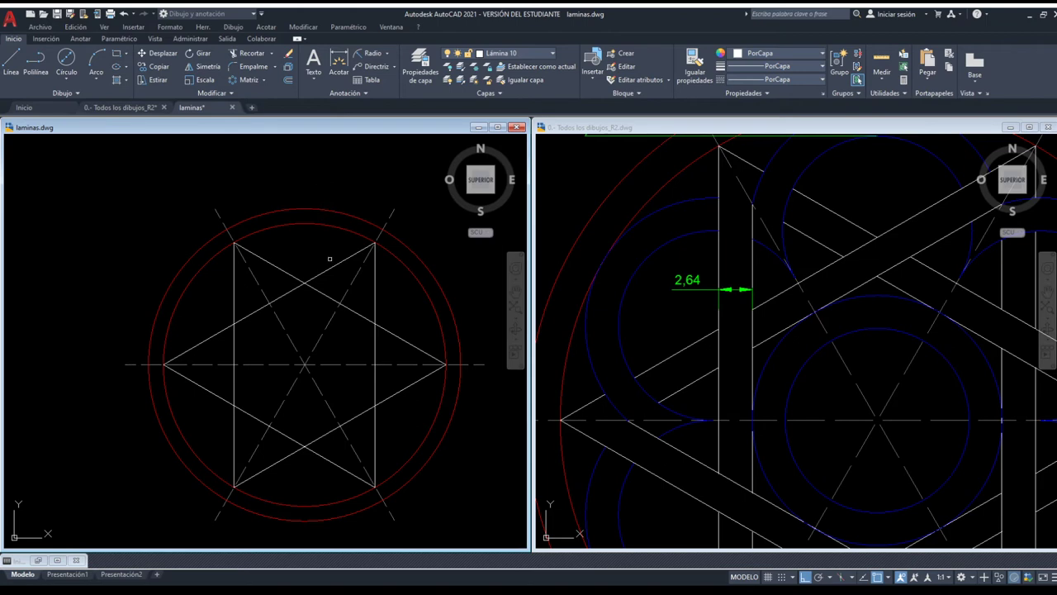
Offset the triangle inward with Desfase to form a band, then return to the reference drawing
{"action": "scroll", "coordinate": [316, 302], "scroll_direction": "up", "scroll_amount": 2}
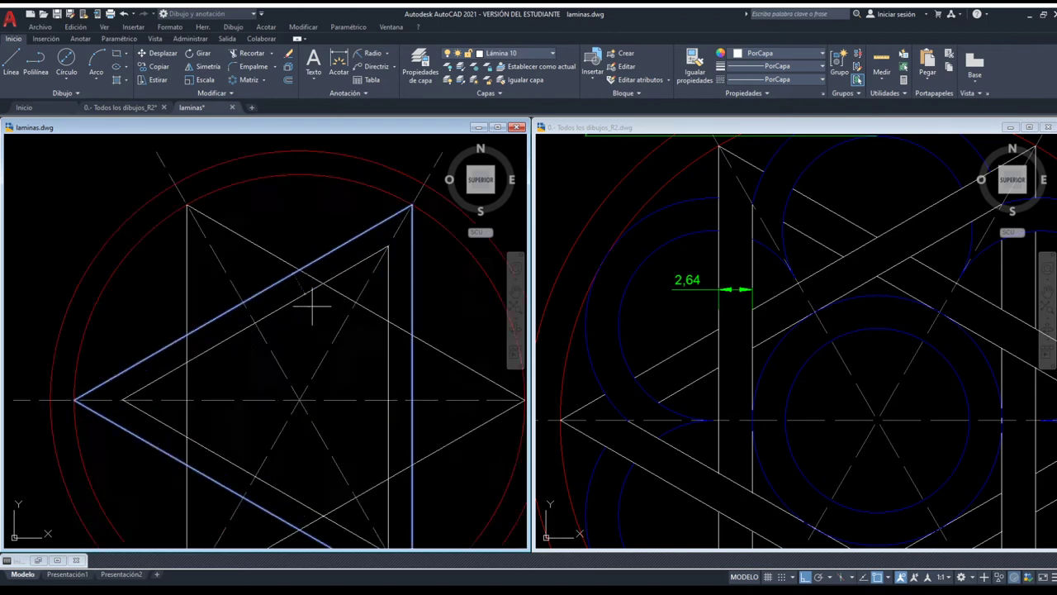
{"action": "scroll", "coordinate": [311, 307], "scroll_direction": "up", "scroll_amount": 2}
{"action": "left_click", "coordinate": [114, 242]}
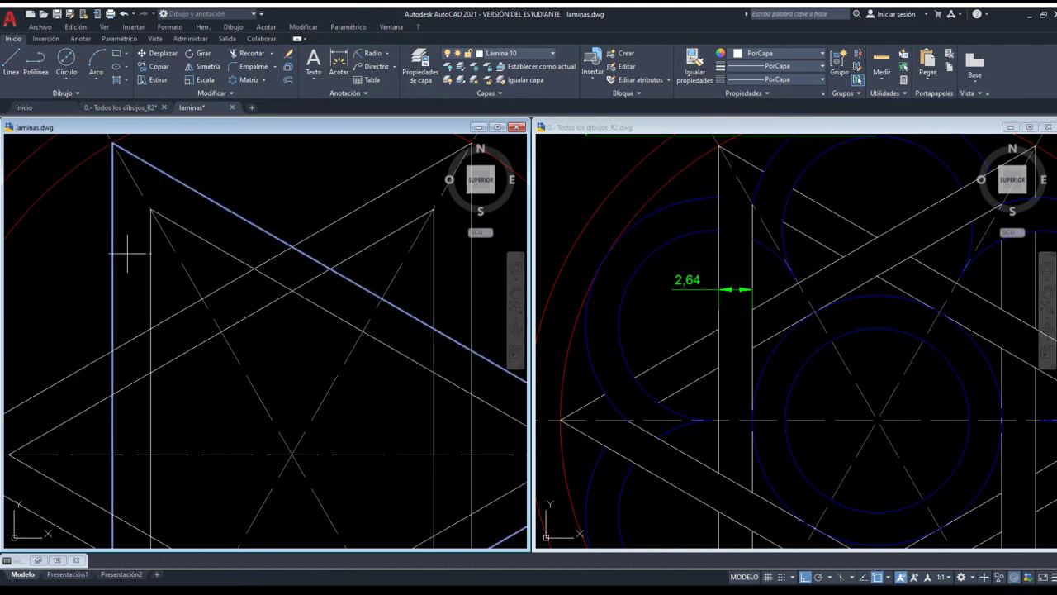
{"action": "left_click", "coordinate": [139, 257]}
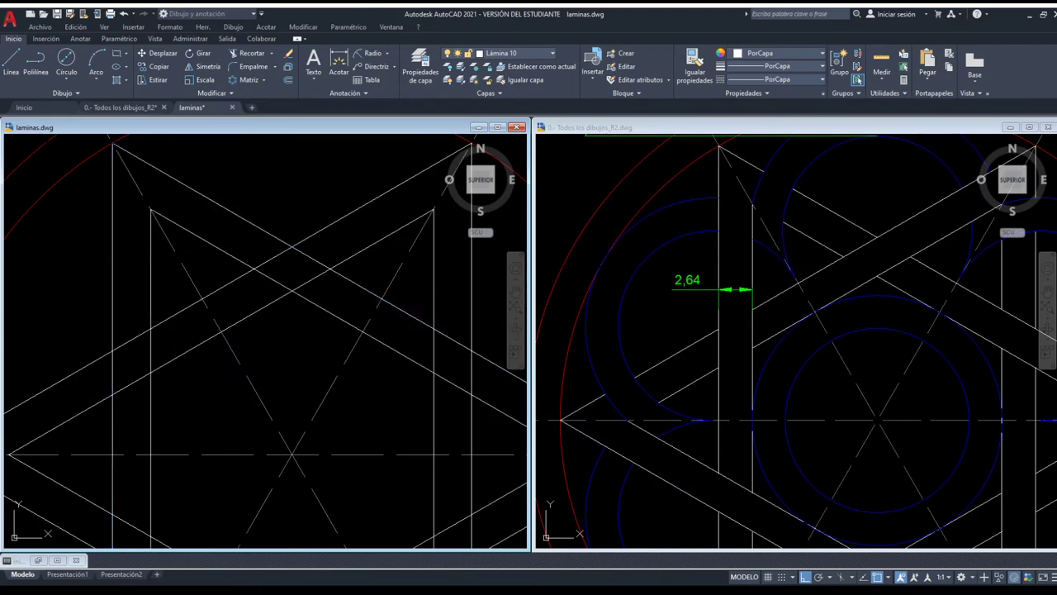
{"action": "scroll", "coordinate": [224, 267], "scroll_direction": "down", "scroll_amount": 2}
{"action": "scroll", "coordinate": [224, 267], "scroll_direction": "down", "scroll_amount": 2}
{"action": "scroll", "coordinate": [228, 278], "scroll_direction": "down", "scroll_amount": 1}
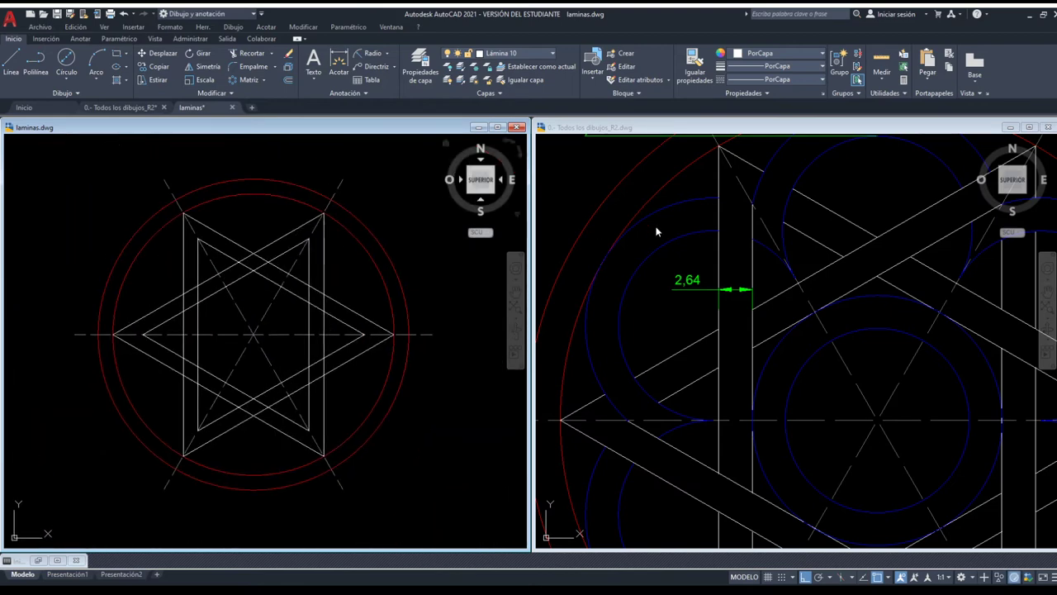
{"action": "left_click", "coordinate": [821, 191]}
{"action": "scroll", "coordinate": [820, 191], "scroll_direction": "down", "scroll_amount": 2}
{"action": "scroll", "coordinate": [793, 198], "scroll_direction": "down", "scroll_amount": 2}
Check the reference's outer red circle layer and colour, then return to laminas.dwg
{"action": "scroll", "coordinate": [727, 200], "scroll_direction": "up", "scroll_amount": 1}
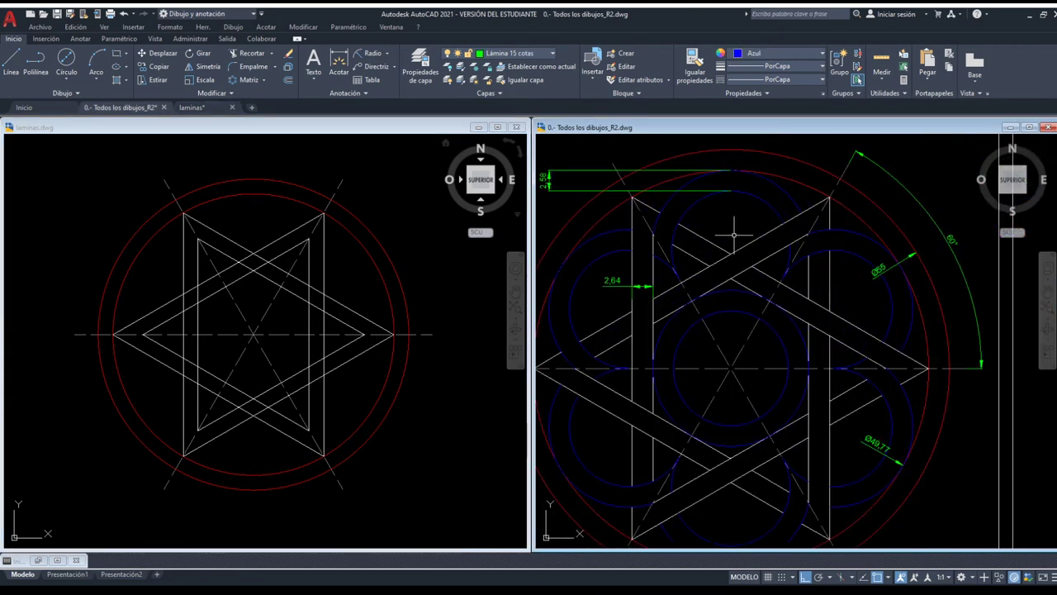
{"action": "middle_click_drag", "start_coordinate": [700, 200], "coordinate": [759, 210]}
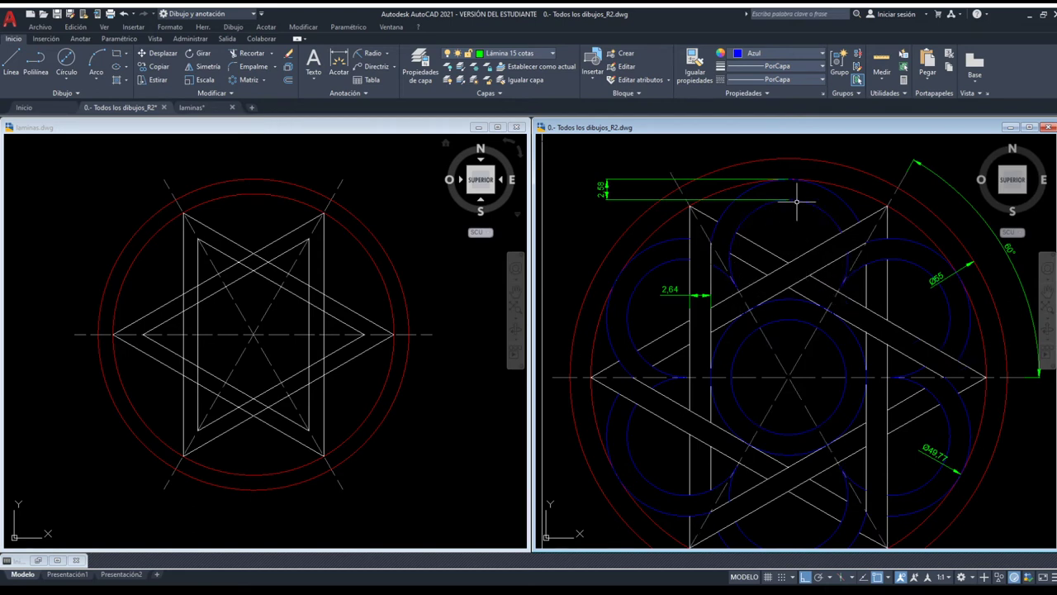
{"action": "left_click", "coordinate": [855, 191]}
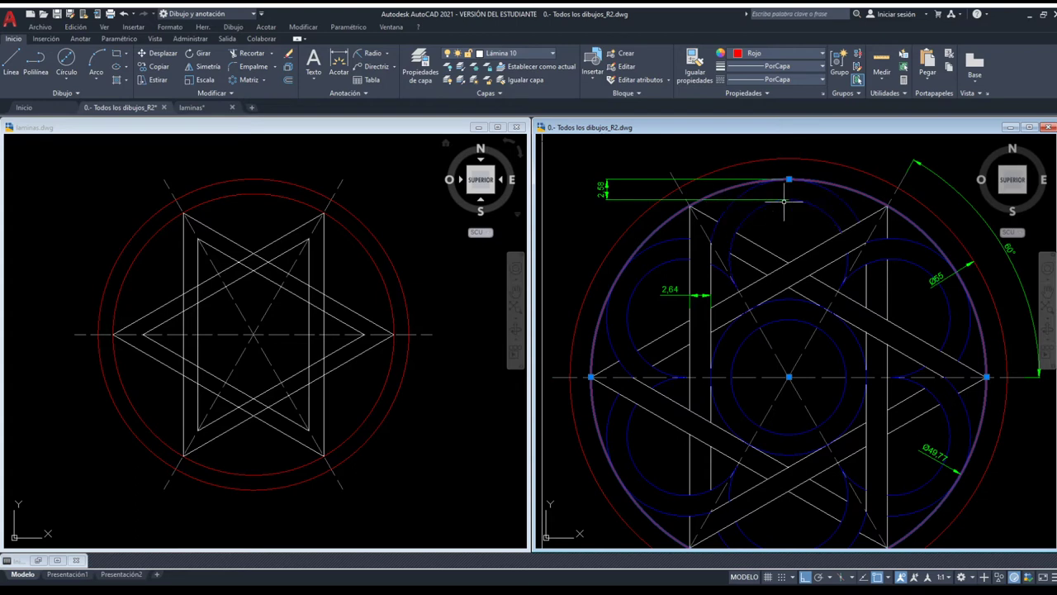
{"action": "key", "text": "Escape"}
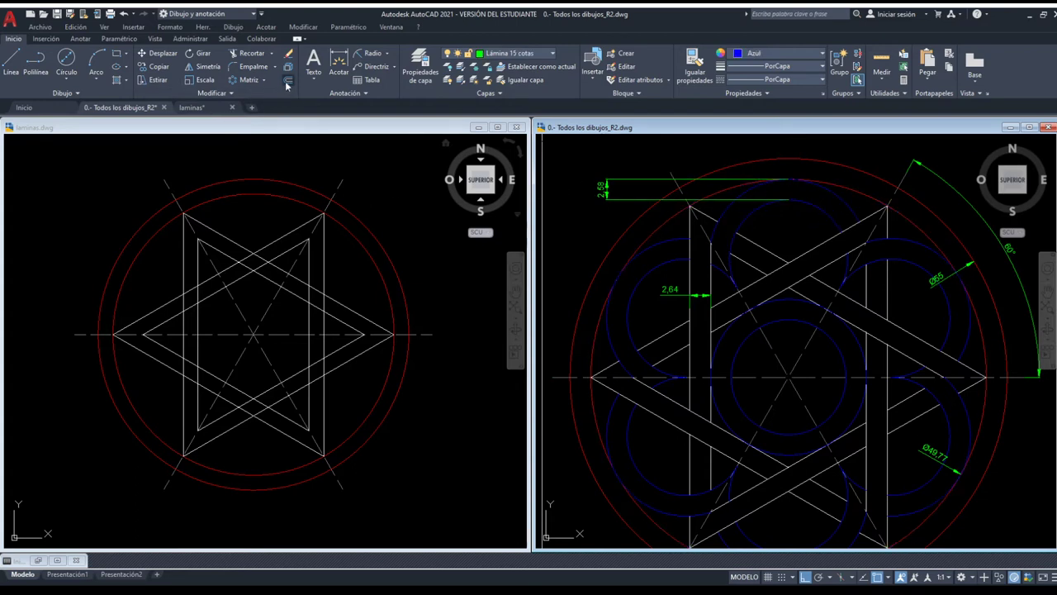
{"action": "left_click", "coordinate": [289, 155]}
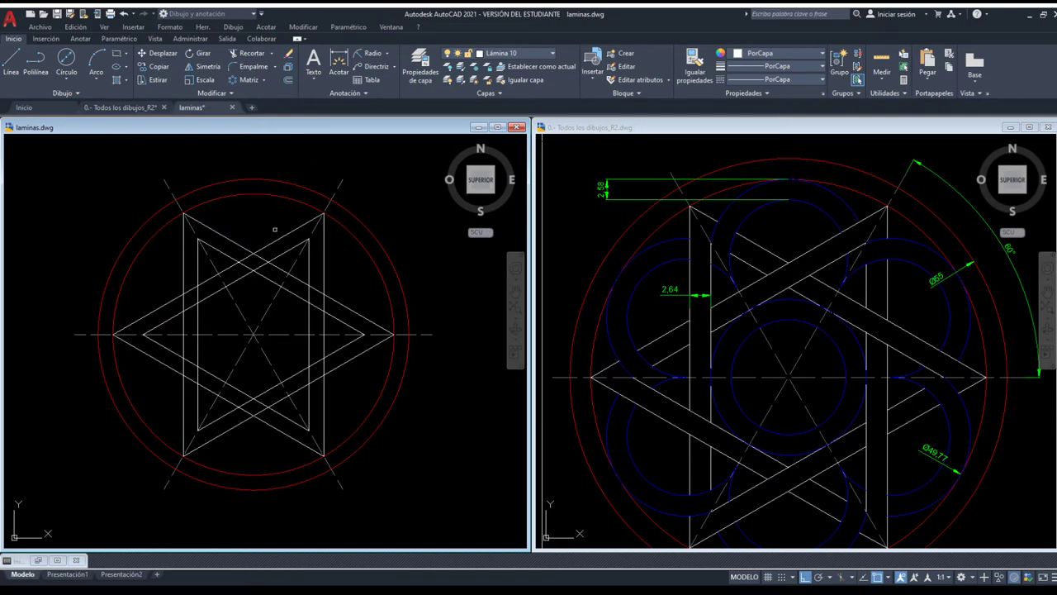
Offset the inner red circle inward and draw a small circle inside the star's top point
{"action": "left_click", "coordinate": [258, 194]}
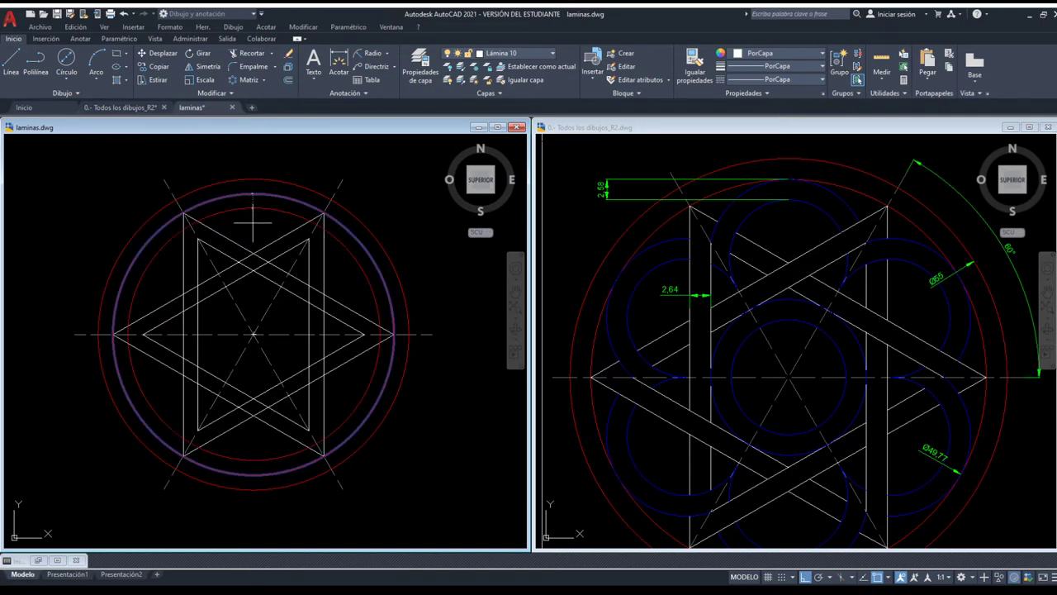
{"action": "left_click", "coordinate": [254, 224]}
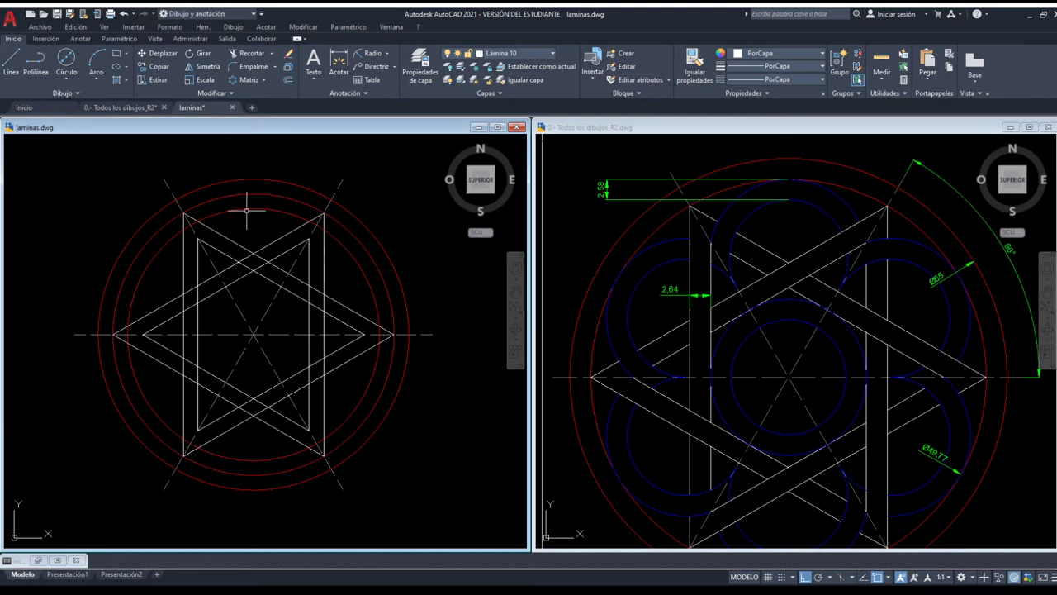
{"action": "left_click", "coordinate": [65, 79]}
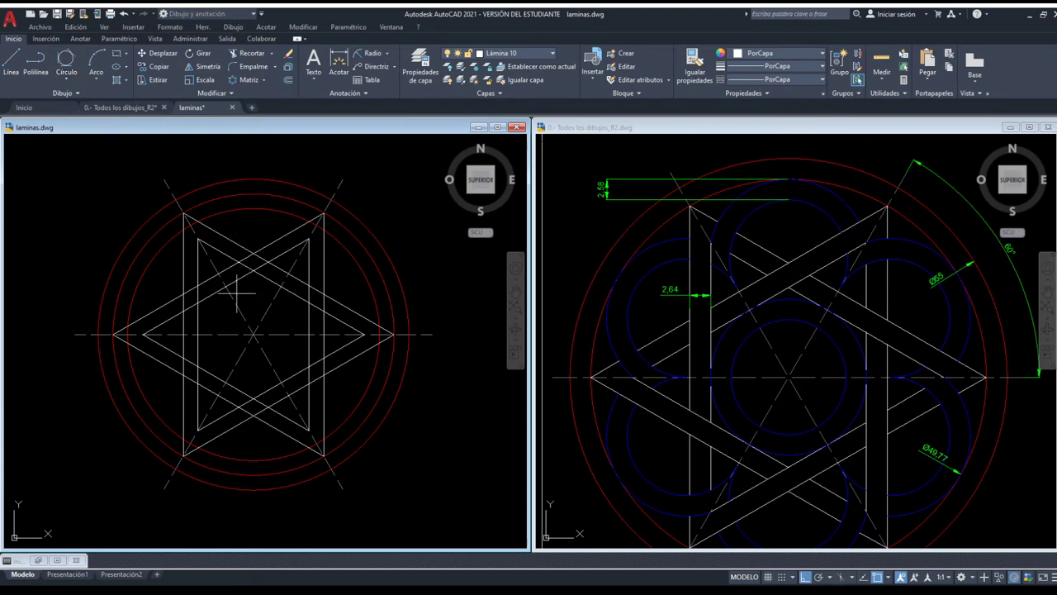
{"action": "left_click", "coordinate": [253, 250]}
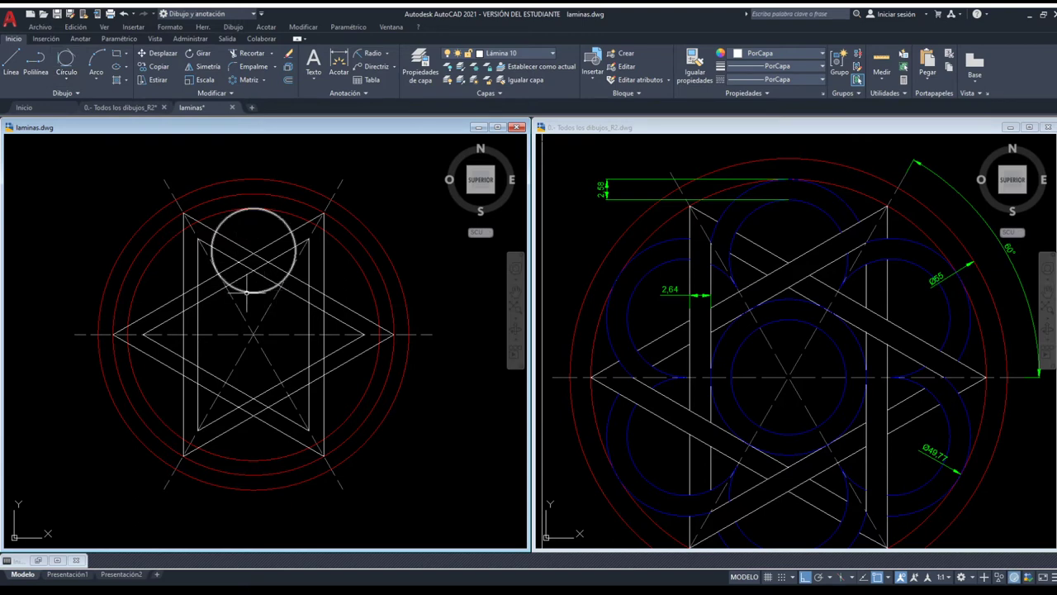
{"action": "left_click", "coordinate": [245, 291]}
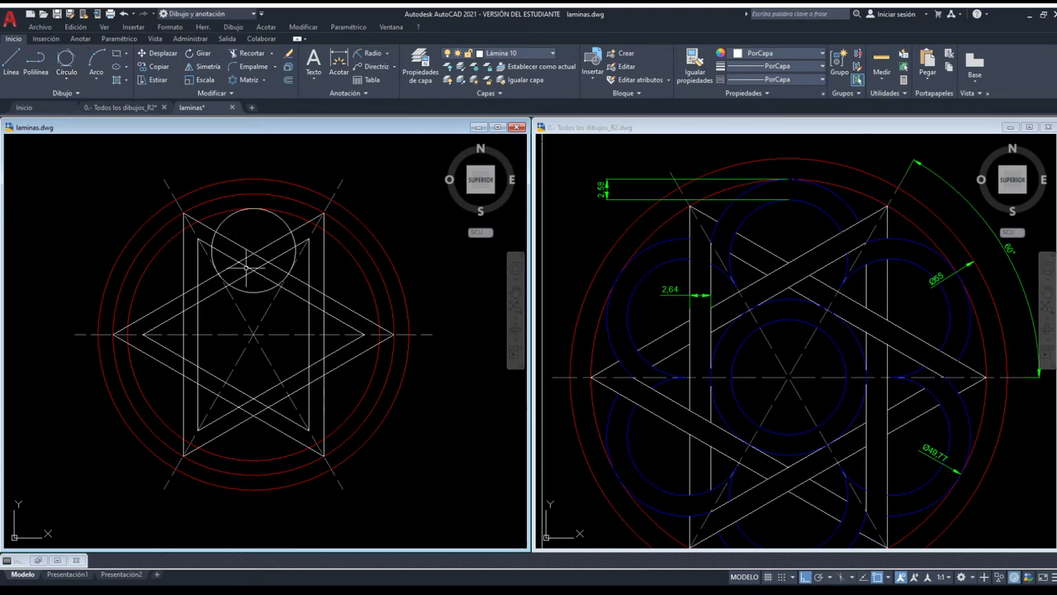
Erase the inner red circle and set the new small circle's colour to Azul
{"action": "left_click", "coordinate": [213, 212]}
{"action": "key", "text": "Delete"}
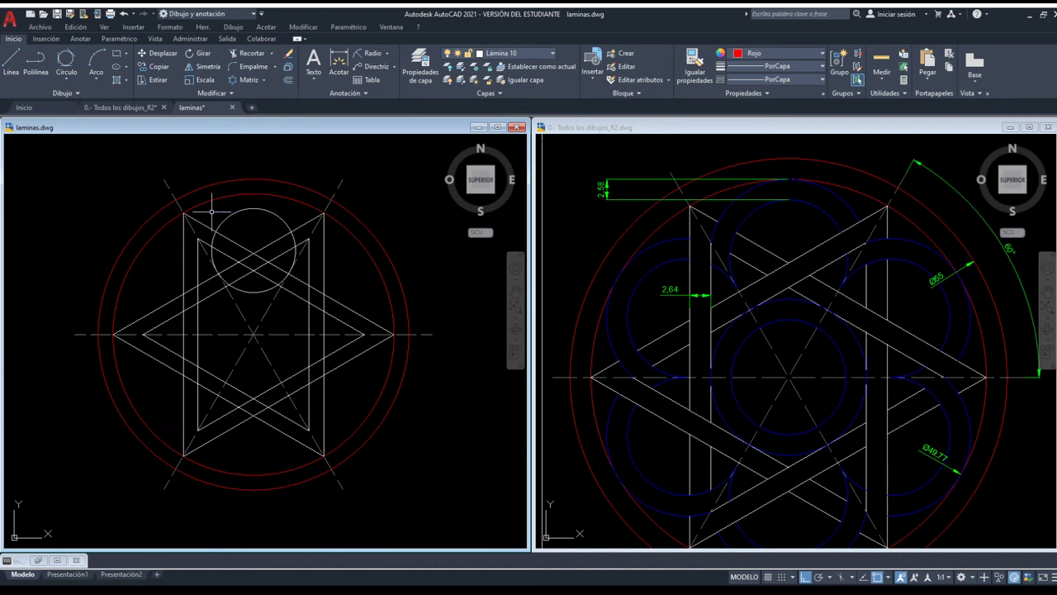
{"action": "left_click", "coordinate": [224, 219]}
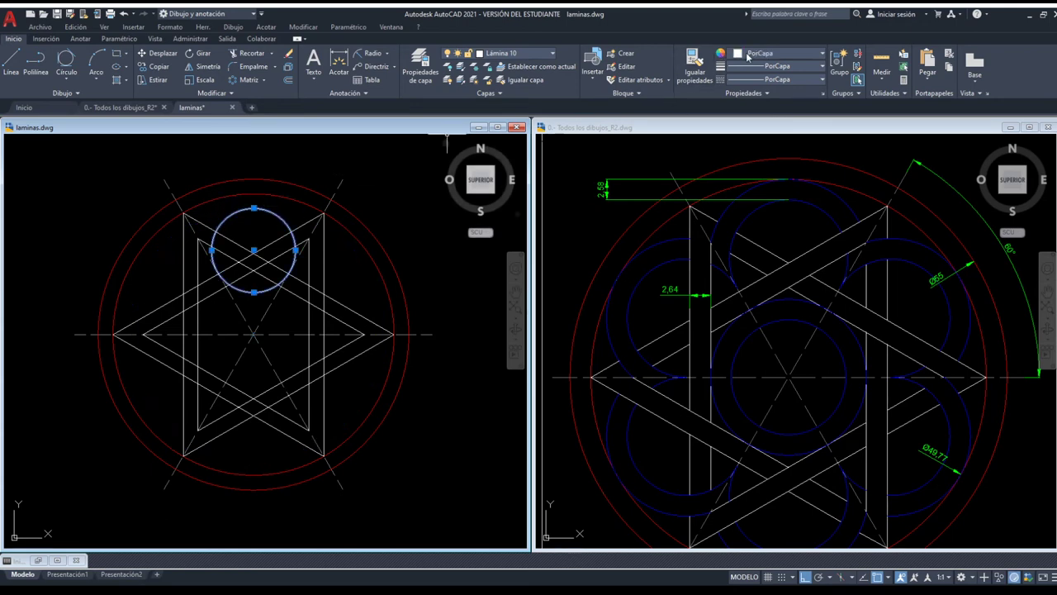
{"action": "left_click", "coordinate": [778, 167]}
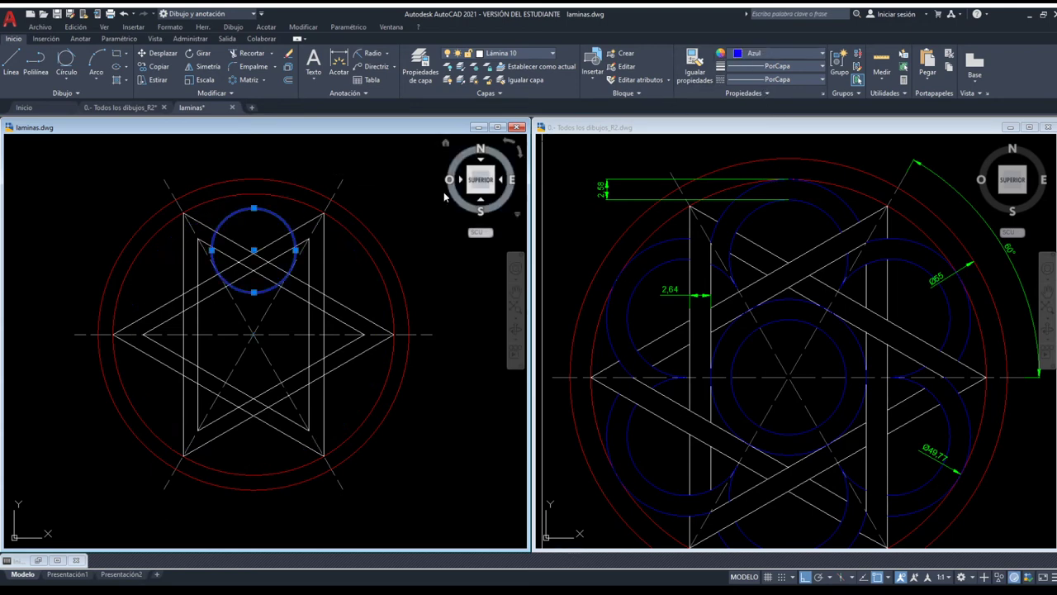
{"action": "key", "text": "Escape"}
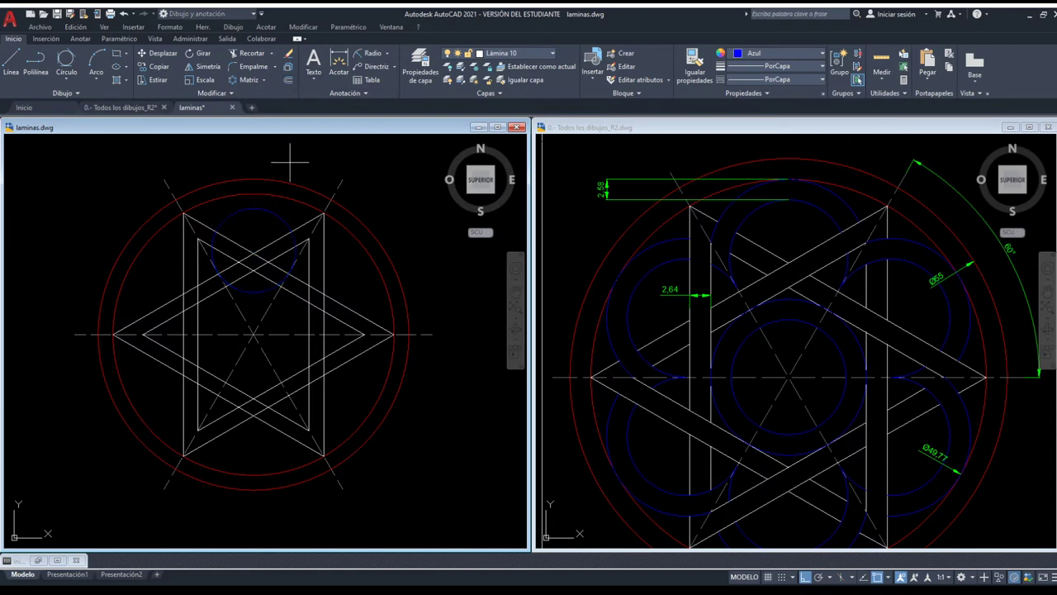
Offset the small blue circle outward and trim both circles at the two dashed diagonals
{"action": "left_click", "coordinate": [253, 198]}
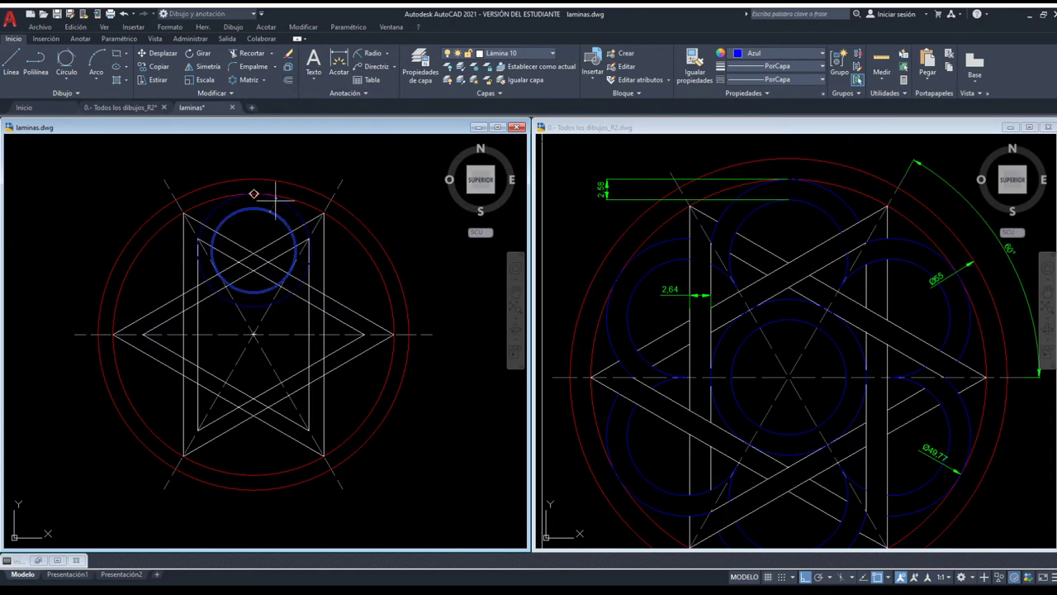
{"action": "left_click", "coordinate": [301, 159]}
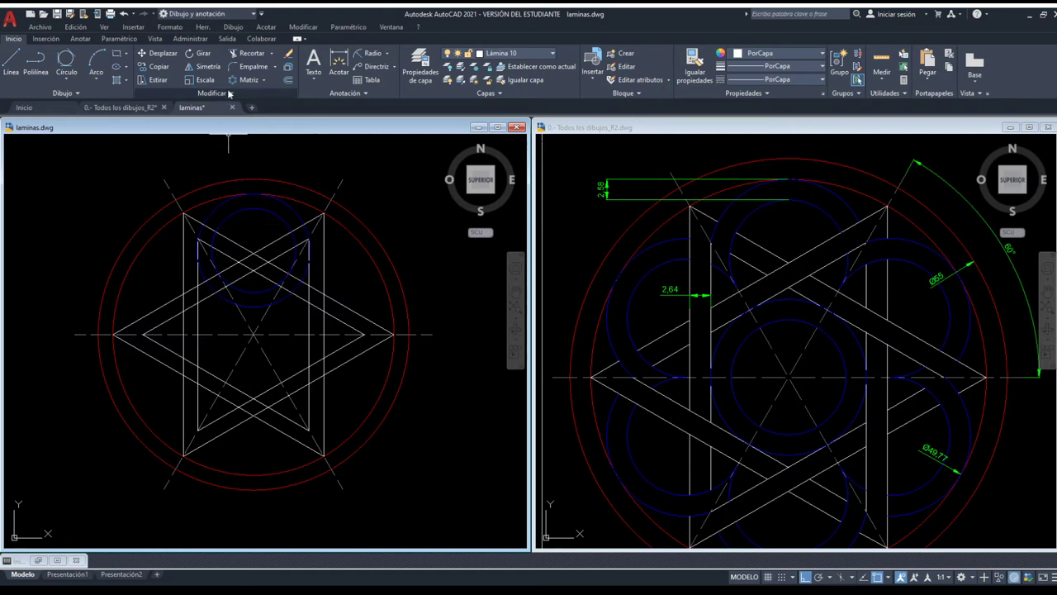
{"action": "left_click", "coordinate": [246, 54]}
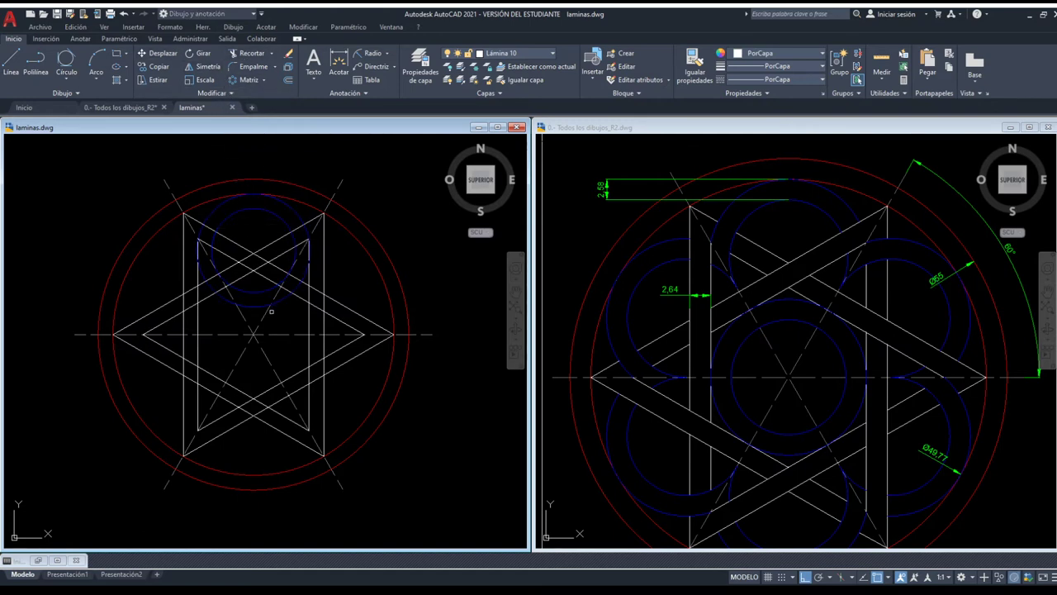
{"action": "left_click", "coordinate": [268, 313]}
{"action": "left_click", "coordinate": [239, 307]}
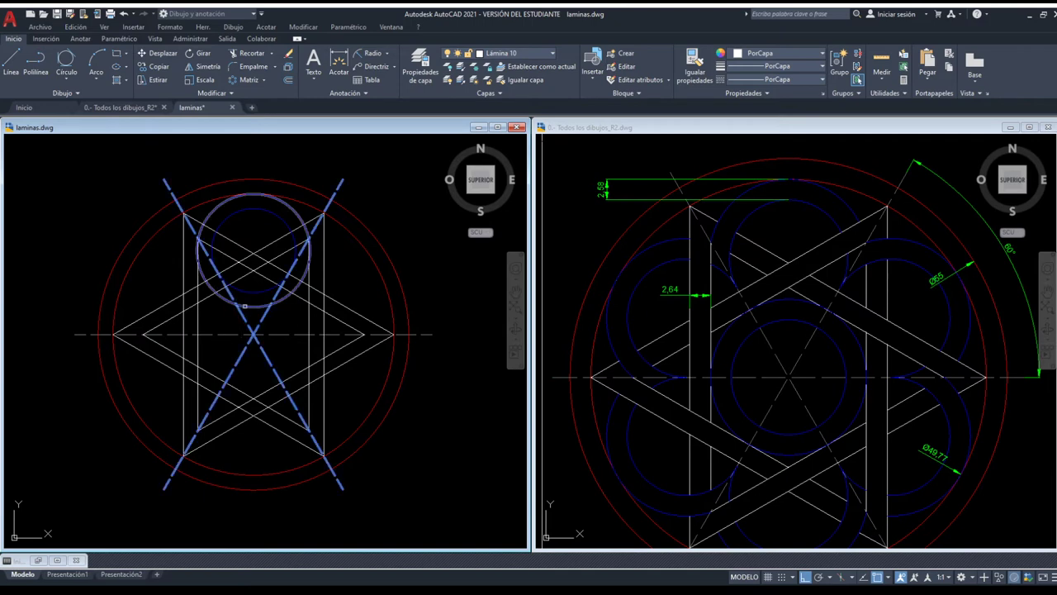
{"action": "left_click", "coordinate": [249, 306]}
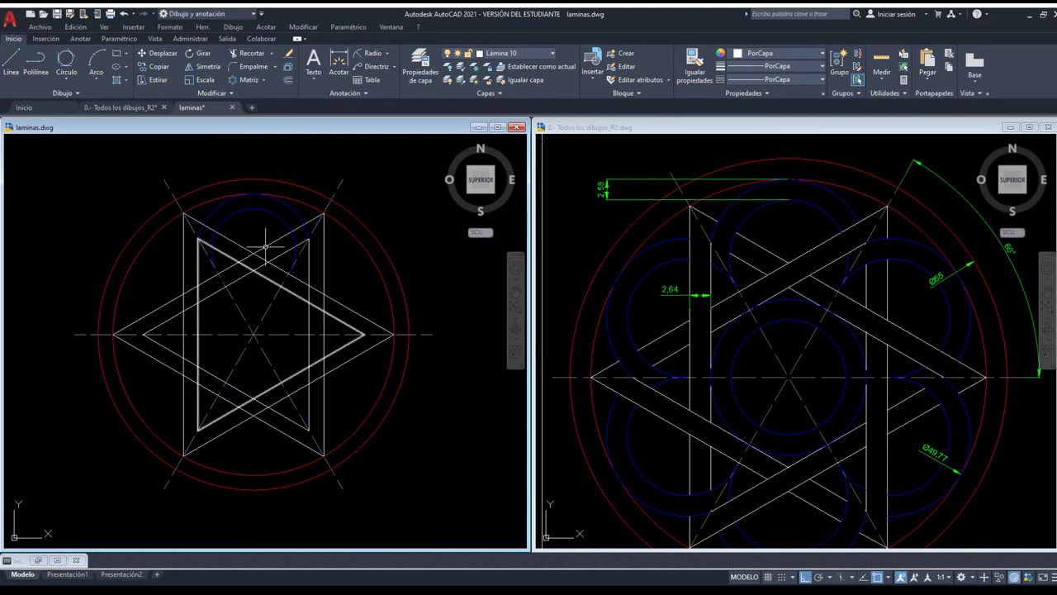
{"action": "left_click", "coordinate": [257, 205]}
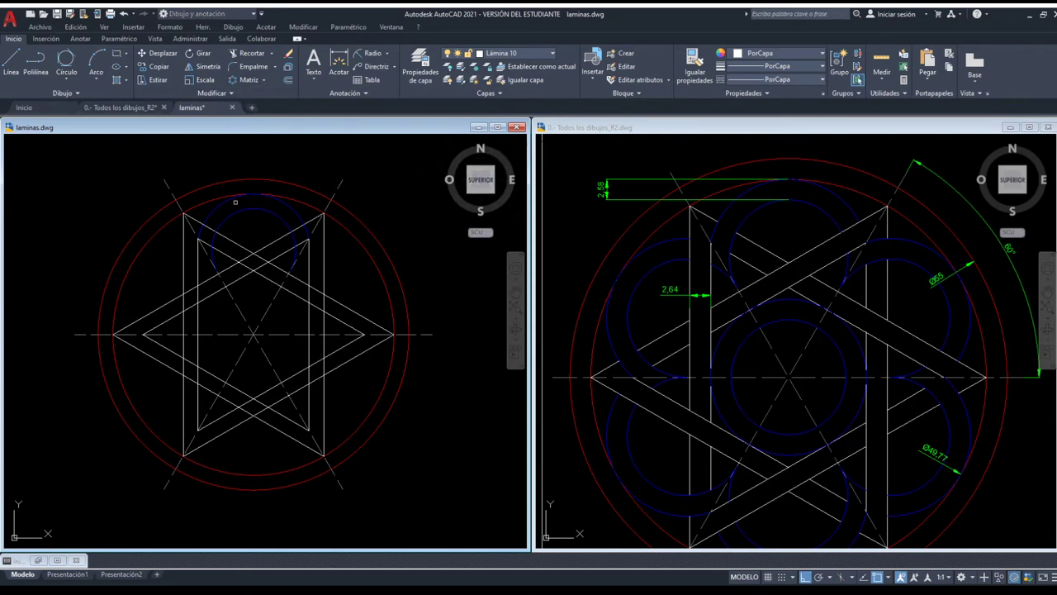
Polar-array the two blue arcs around the star centre, 6 items over 360°
{"action": "left_click", "coordinate": [236, 211]}
{"action": "left_click", "coordinate": [248, 194]}
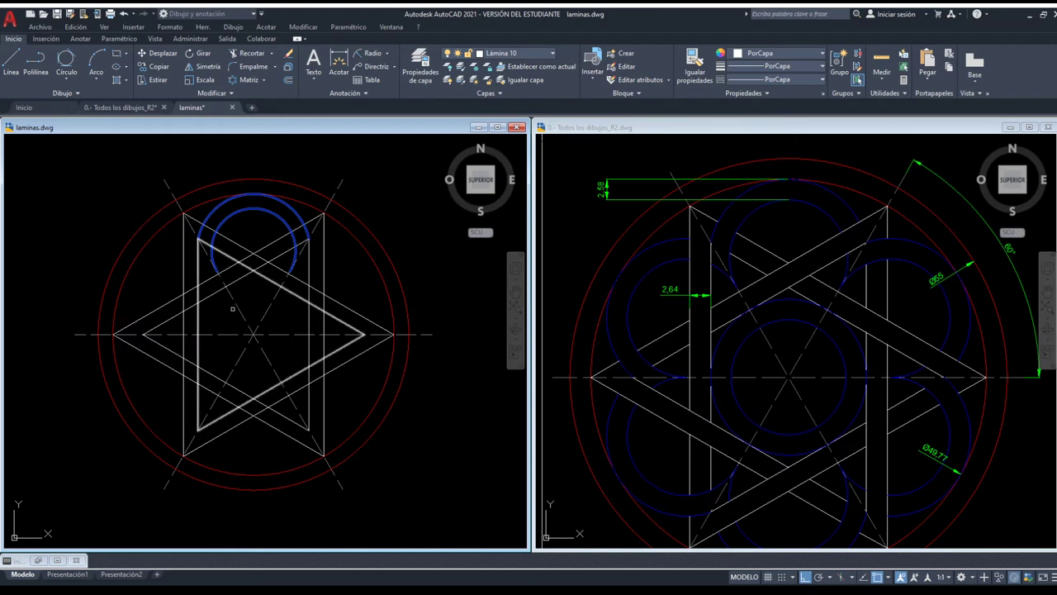
{"action": "key", "text": "Escape"}
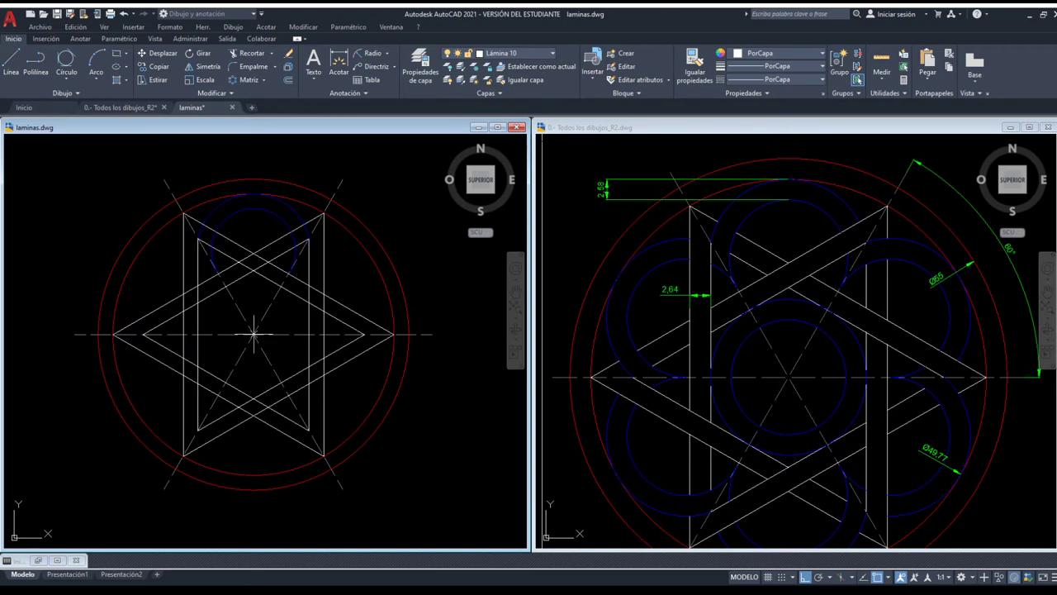
{"action": "left_click", "coordinate": [254, 335]}
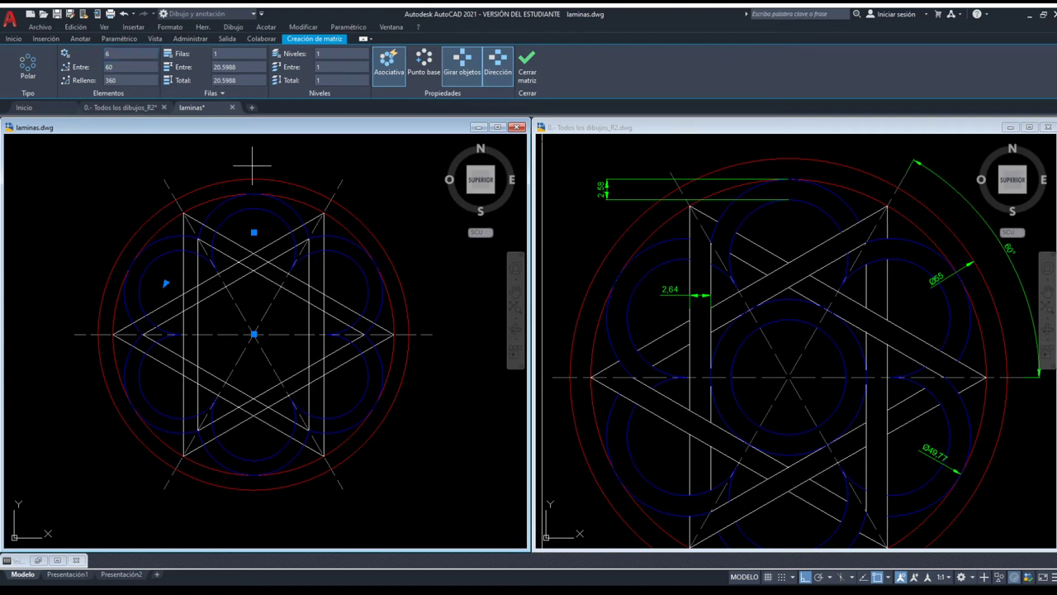
{"action": "key", "text": "Return"}
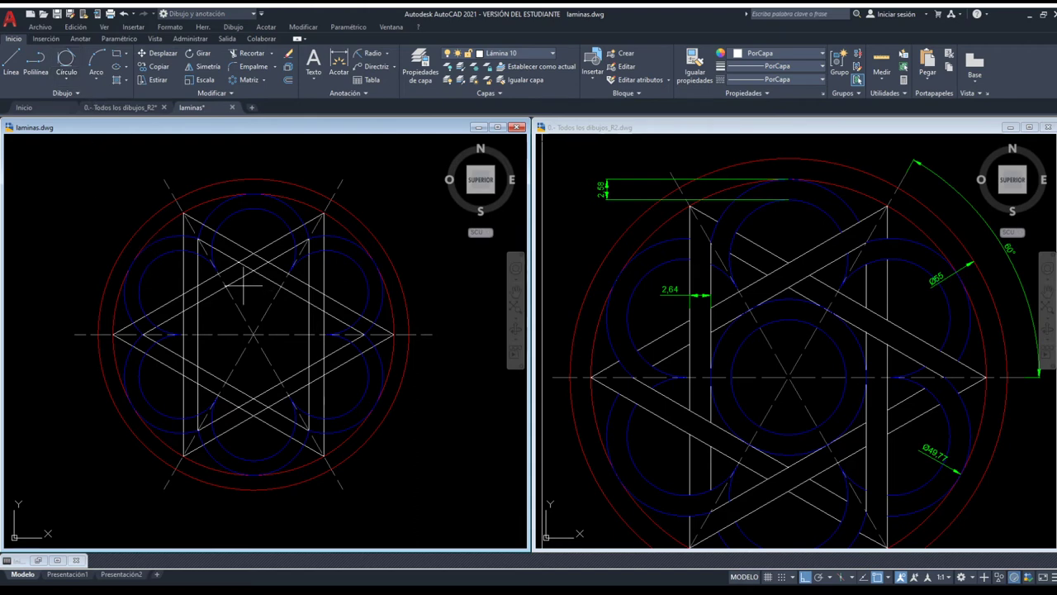
Draw a circle centred on the star's middle and make it blue
{"action": "left_click", "coordinate": [306, 320]}
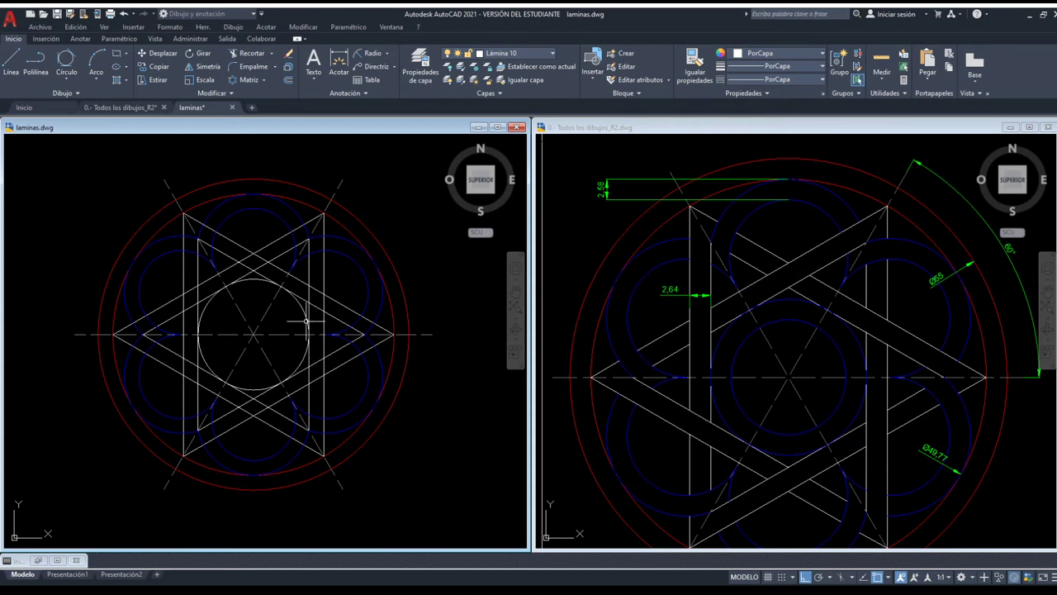
{"action": "left_click", "coordinate": [255, 279]}
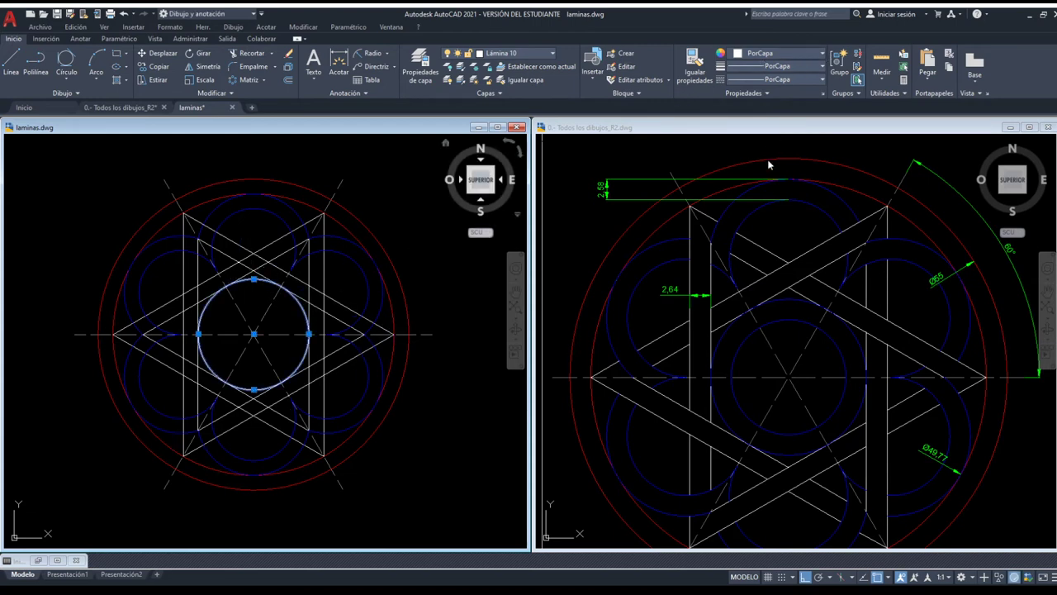
{"action": "key", "text": "Escape"}
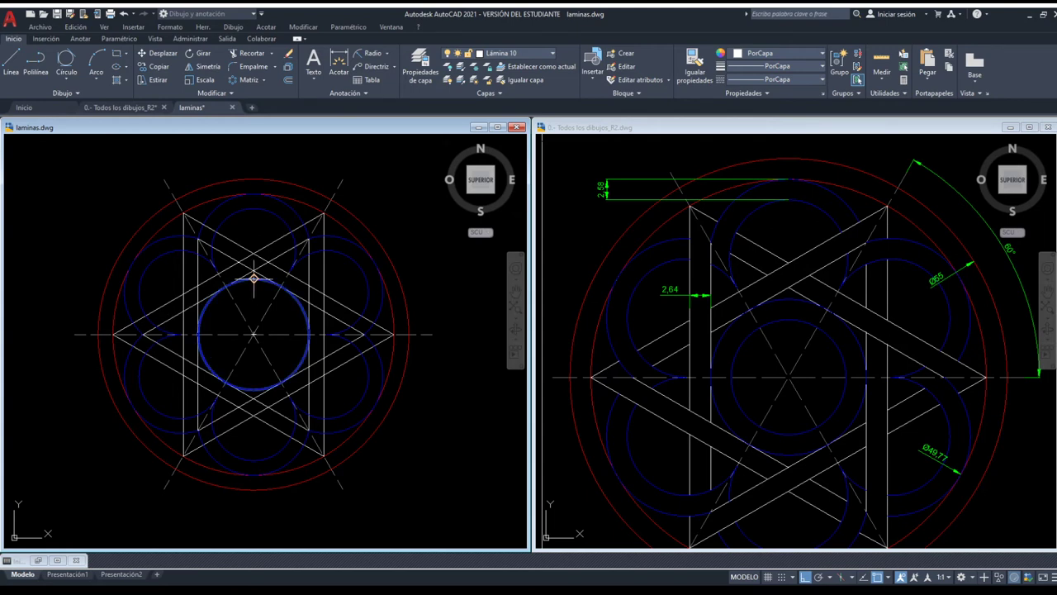
{"action": "scroll", "coordinate": [254, 289], "scroll_direction": "up", "scroll_amount": 3}
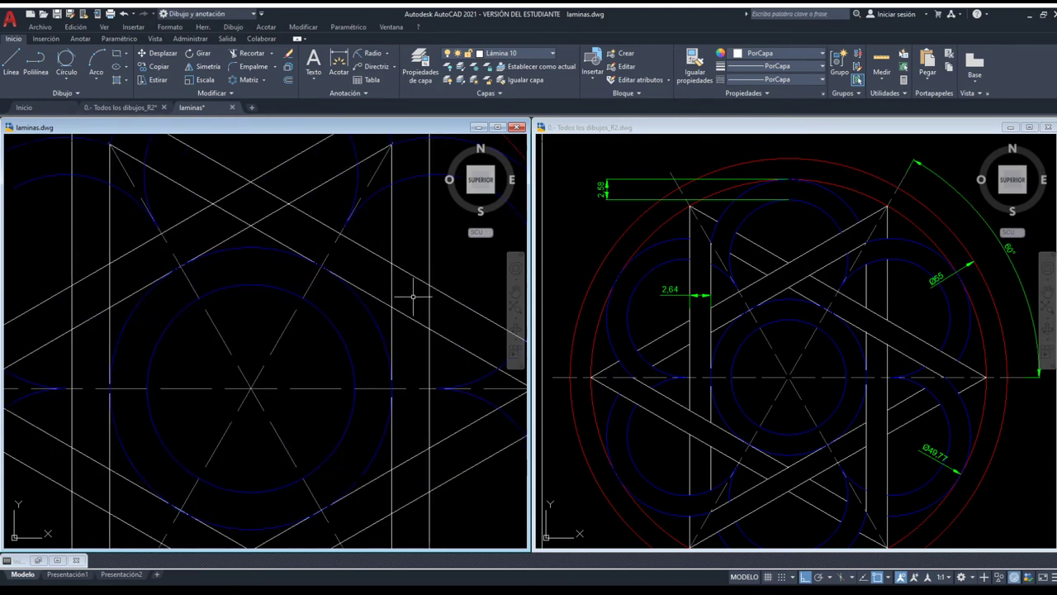
{"action": "scroll", "coordinate": [303, 300], "scroll_direction": "down", "scroll_amount": 3}
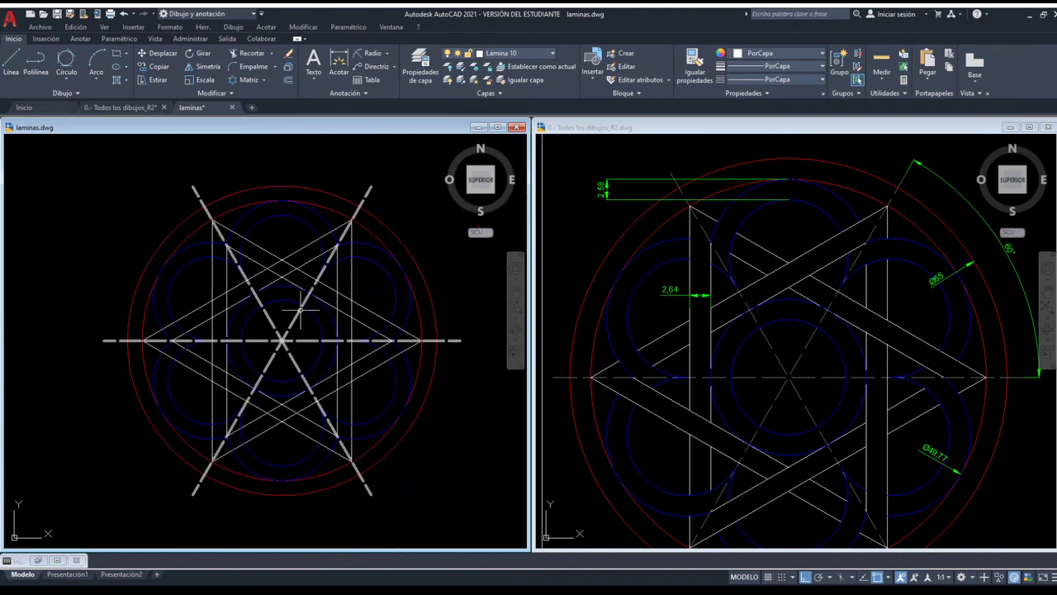
{"action": "key", "text": "Escape"}
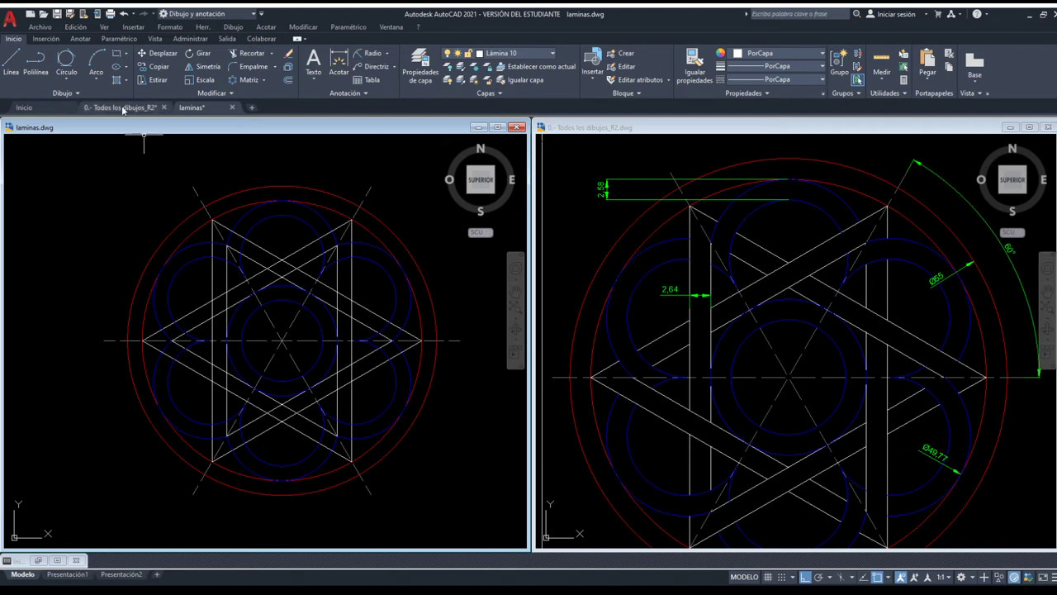
{"action": "left_click", "coordinate": [441, 481]}
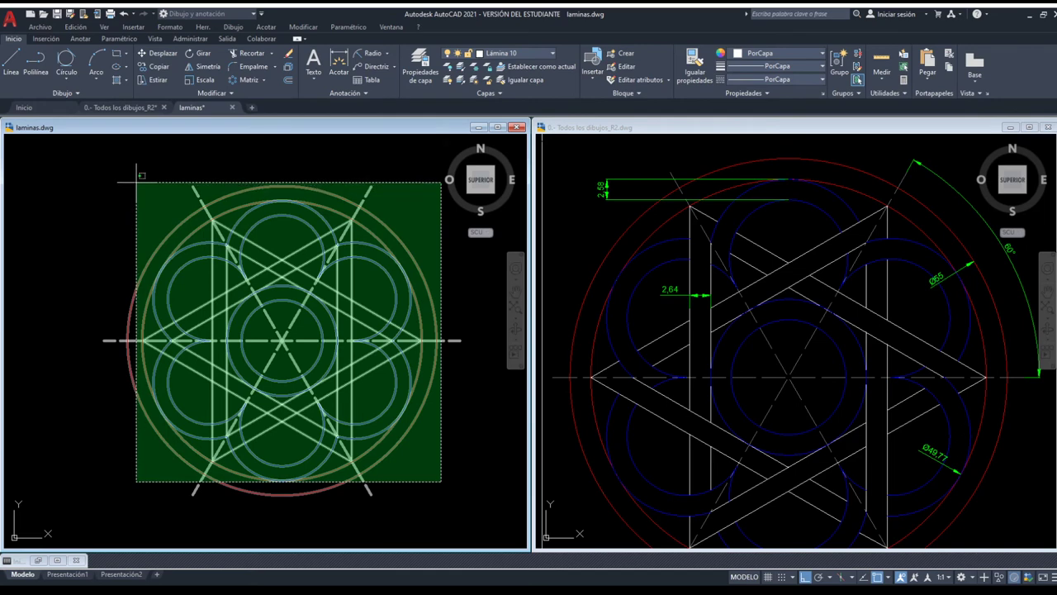
{"action": "left_click", "coordinate": [136, 179]}
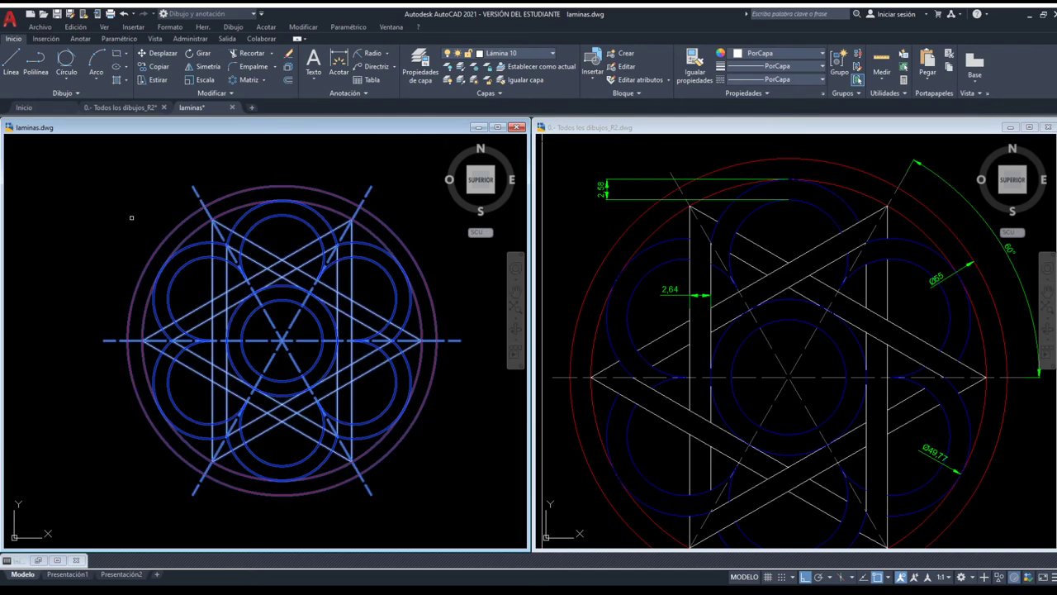
{"action": "key", "text": "Escape"}
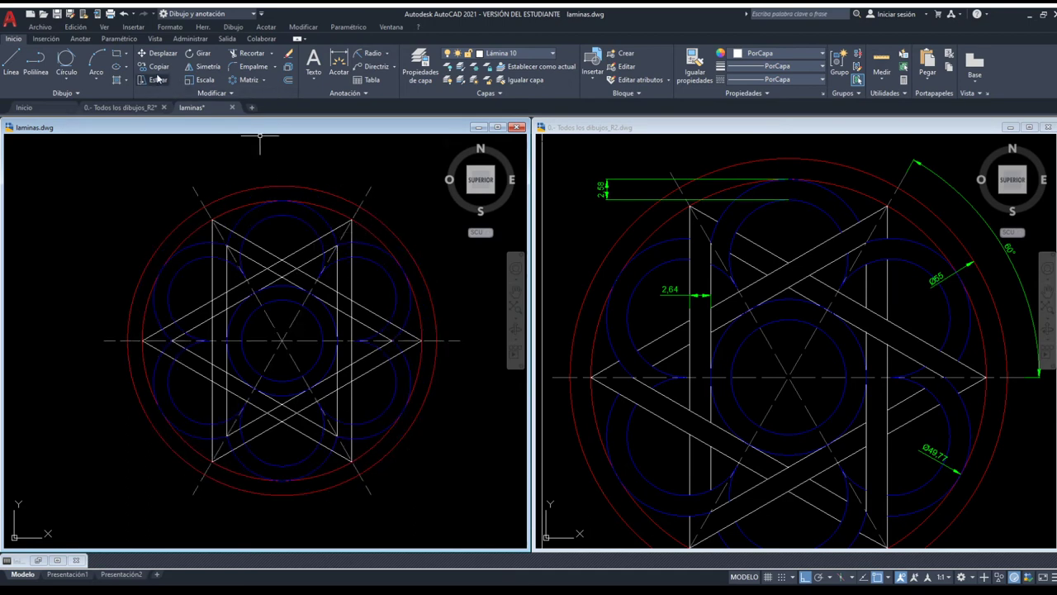
Start a trim using the whole drawing as cutting edges, then cancel the selection
{"action": "left_click", "coordinate": [256, 62]}
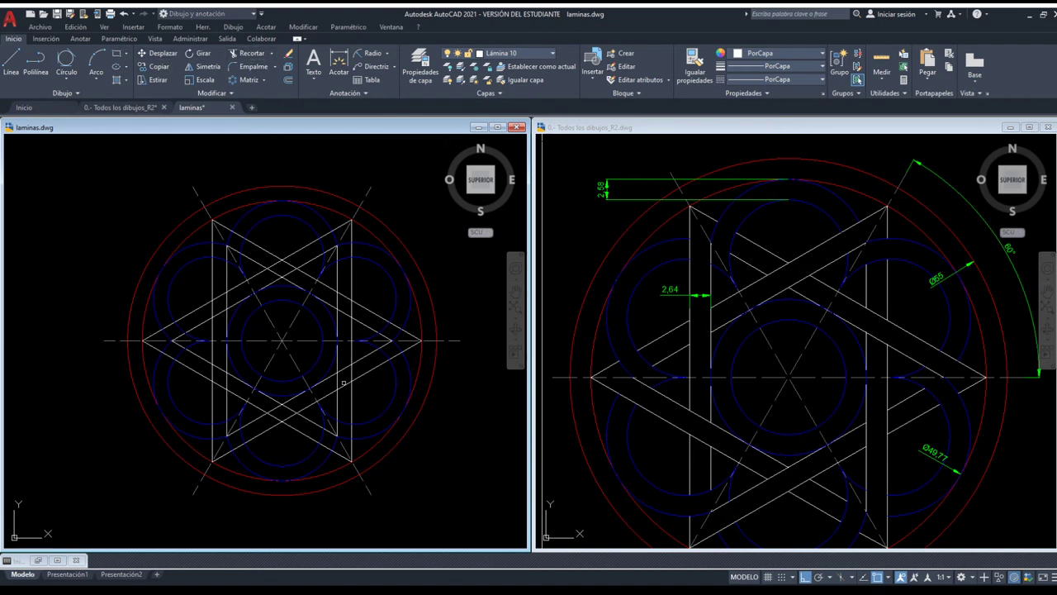
{"action": "left_click", "coordinate": [436, 504]}
{"action": "left_click", "coordinate": [118, 182]}
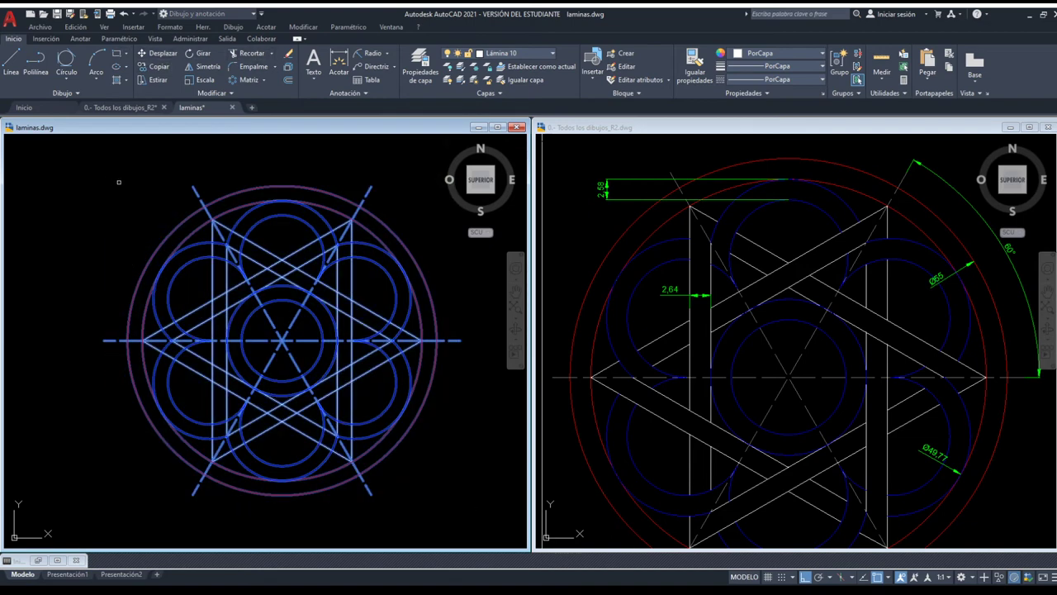
{"action": "scroll", "coordinate": [269, 261], "scroll_direction": "up", "scroll_amount": 4}
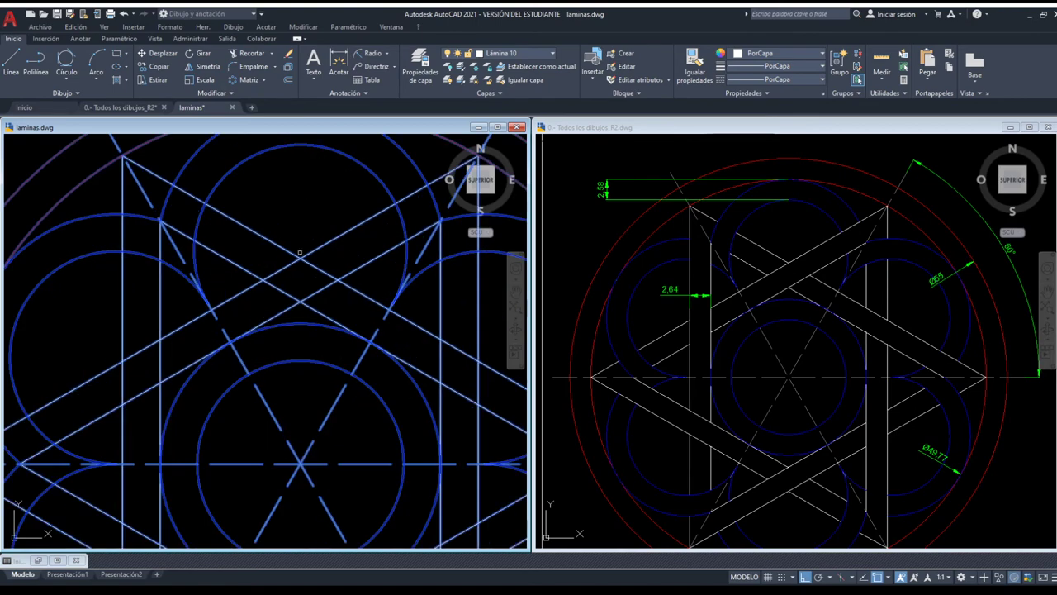
{"action": "middle_click_drag", "start_coordinate": [348, 255], "coordinate": [192, 286]}
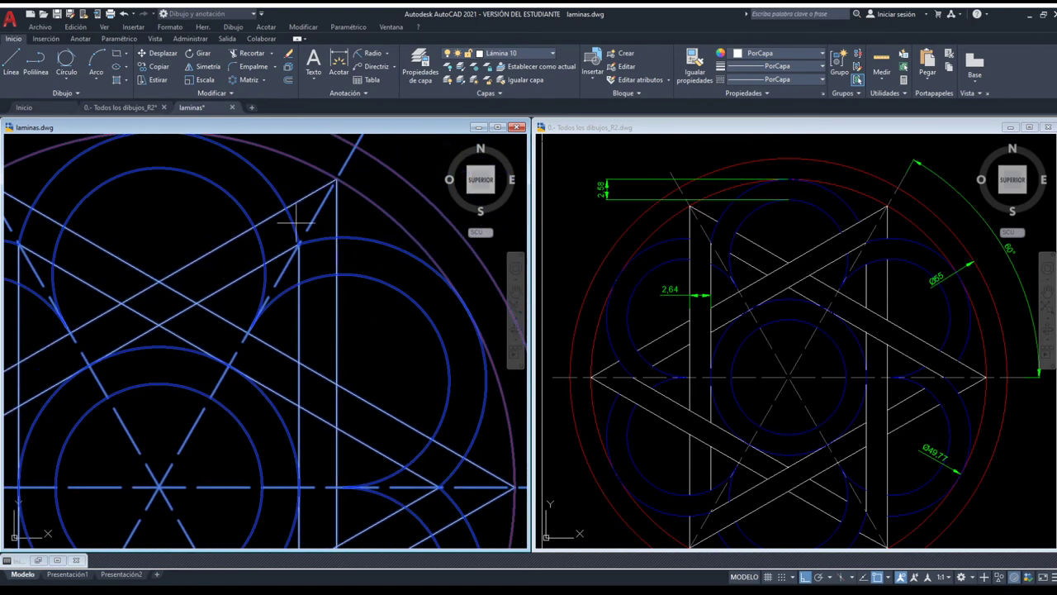
{"action": "key", "text": "Escape"}
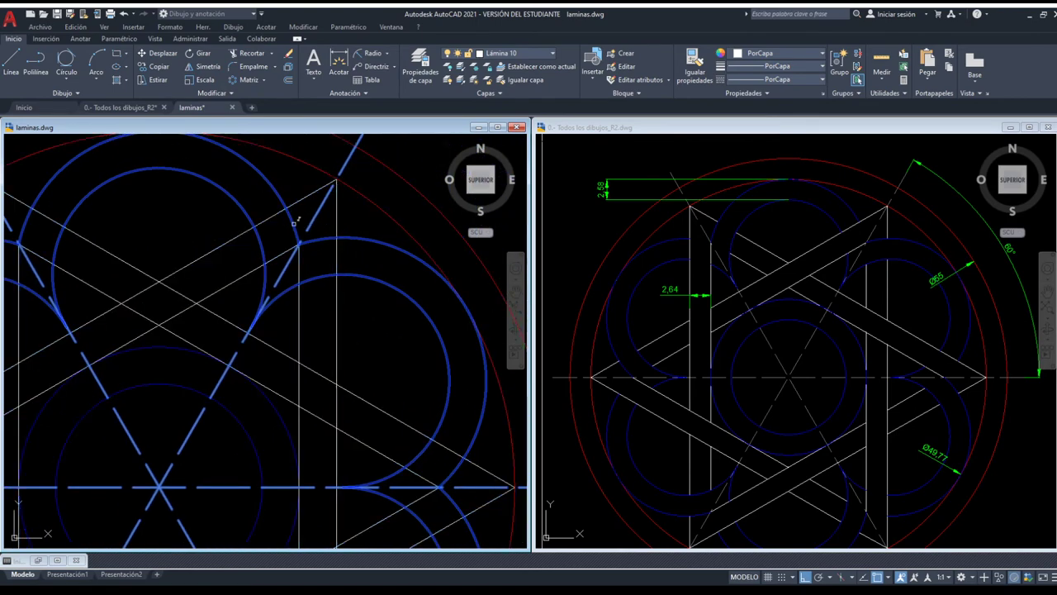
Create the six-item 360° polar array of arcs and inspect the arc array's properties
{"action": "key", "text": "Return"}
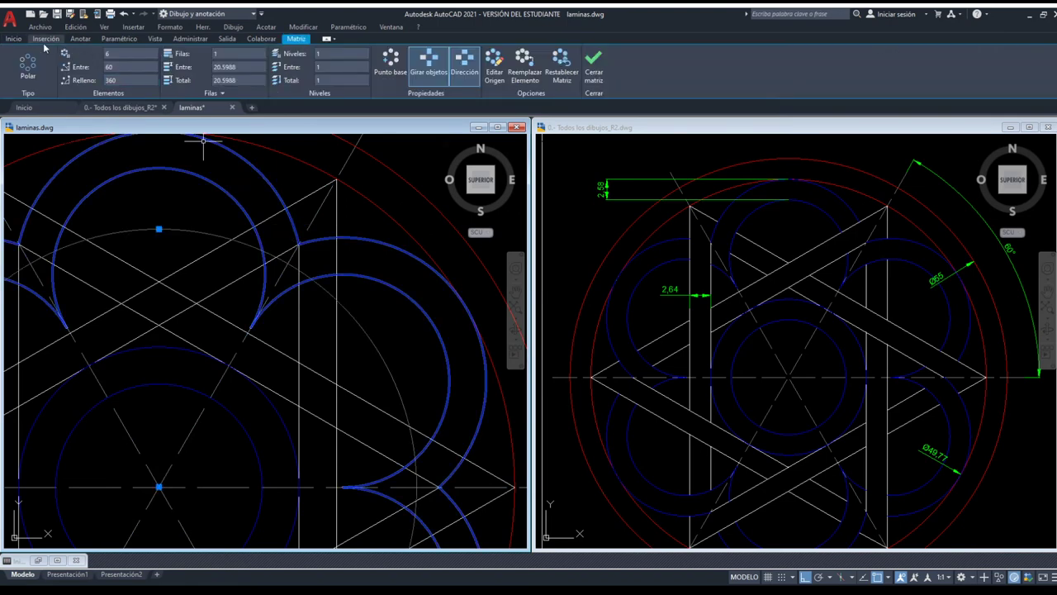
{"action": "left_click", "coordinate": [14, 38]}
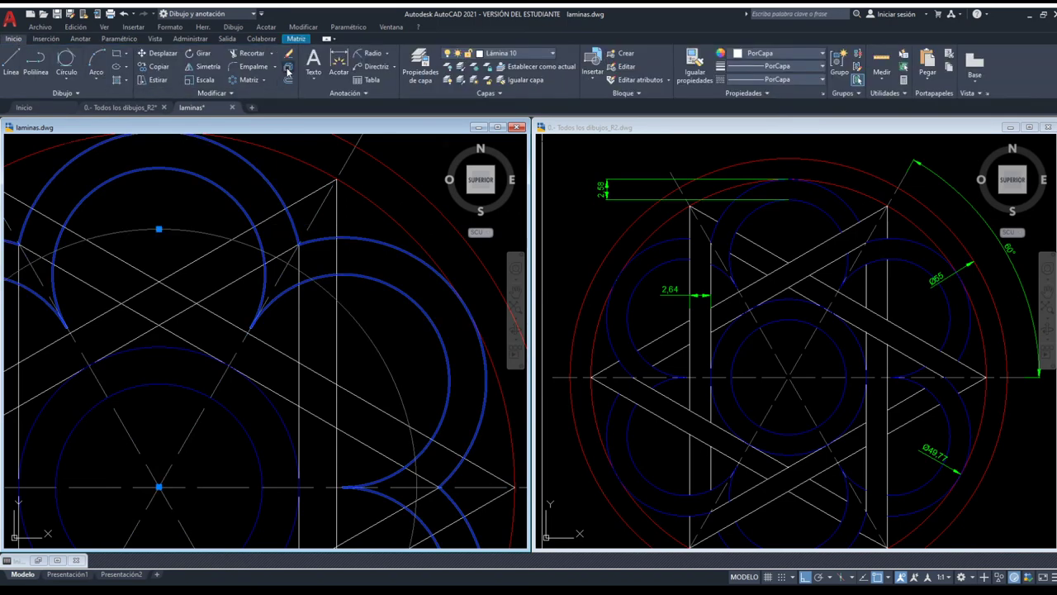
{"action": "key", "text": "Escape"}
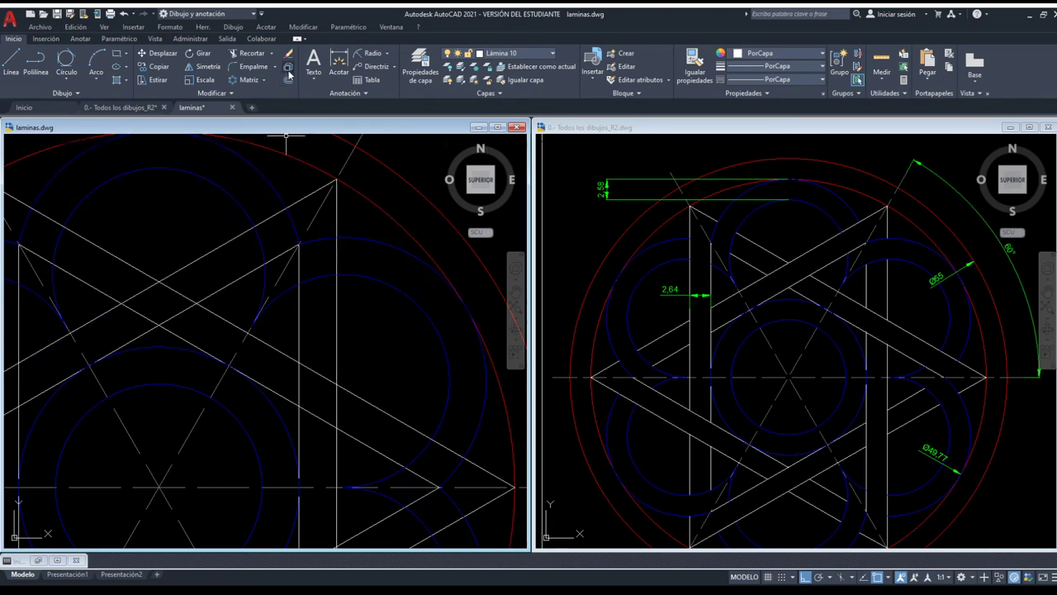
{"action": "left_click", "coordinate": [273, 188]}
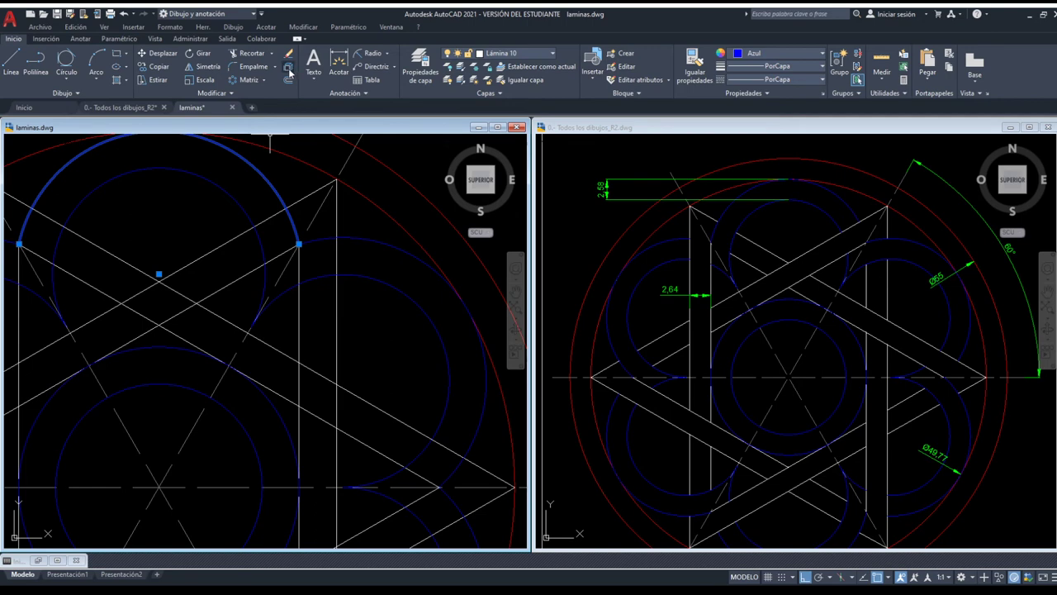
{"action": "key", "text": "Escape"}
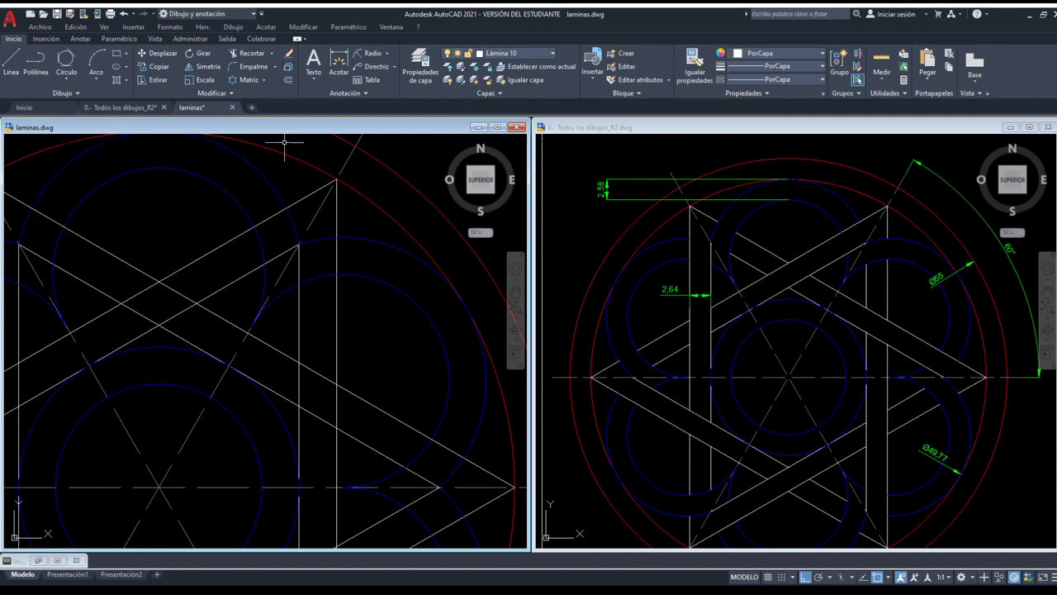
{"action": "left_click", "coordinate": [276, 190]}
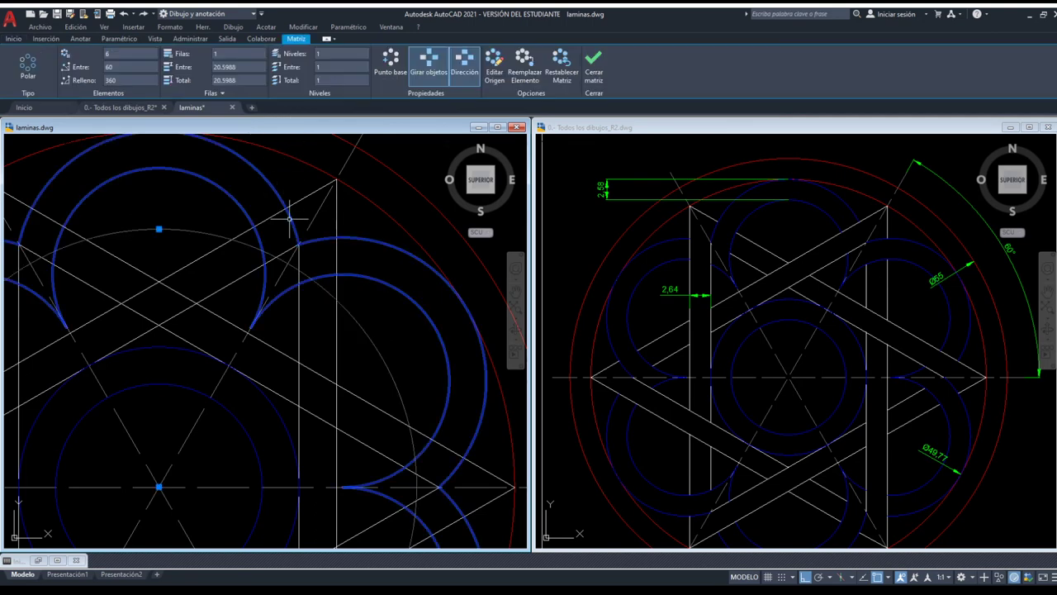
{"action": "left_click", "coordinate": [17, 39]}
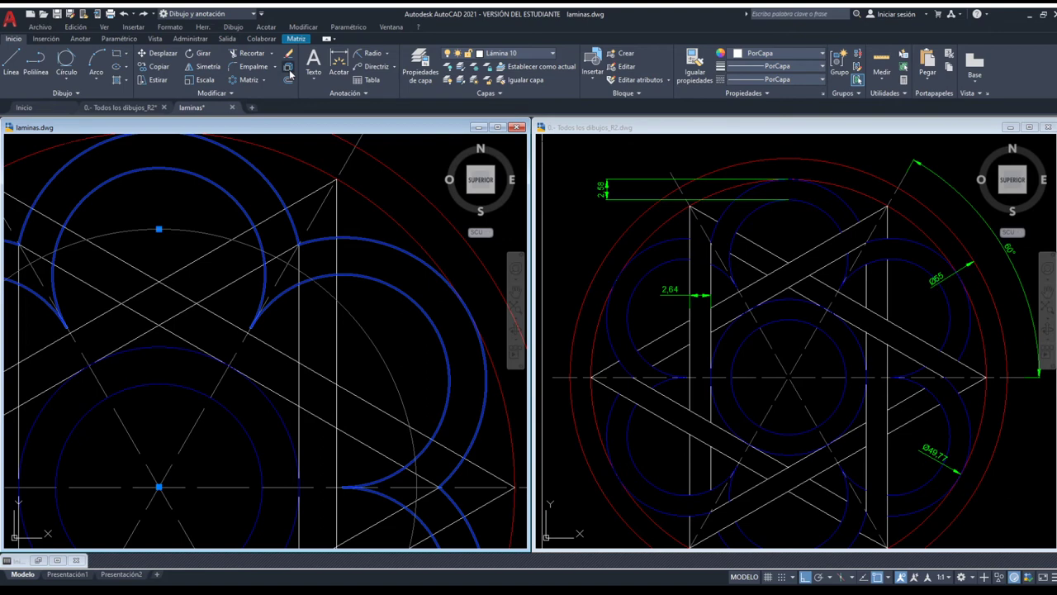
{"action": "key", "text": "Escape"}
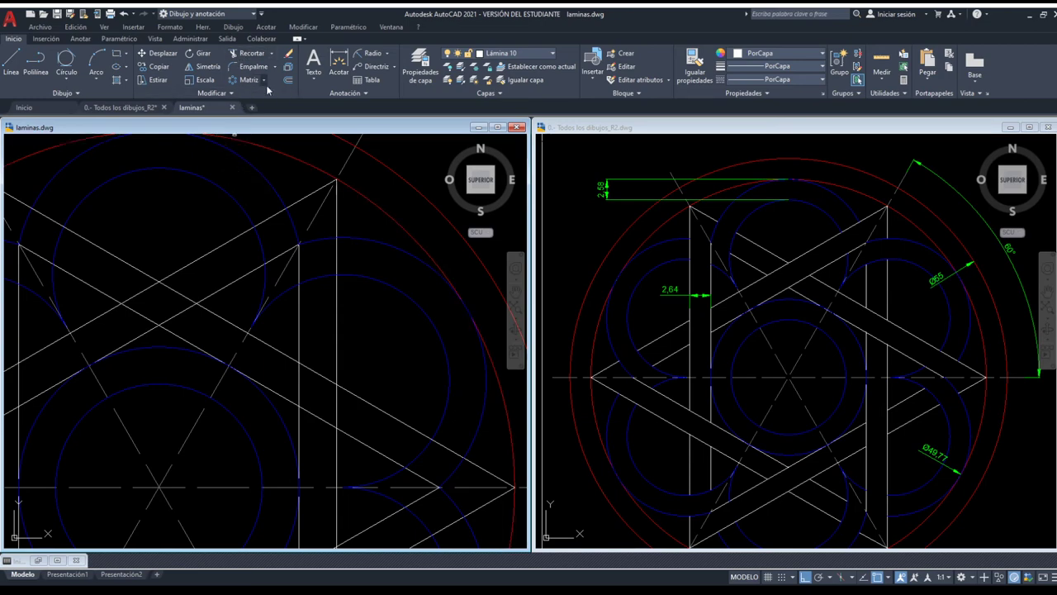
{"action": "scroll", "coordinate": [265, 168], "scroll_direction": "down", "scroll_amount": 8}
Trim the vertical line, diagonal segments and outer arc piece at the upper star crossings
{"action": "left_click", "coordinate": [182, 161]}
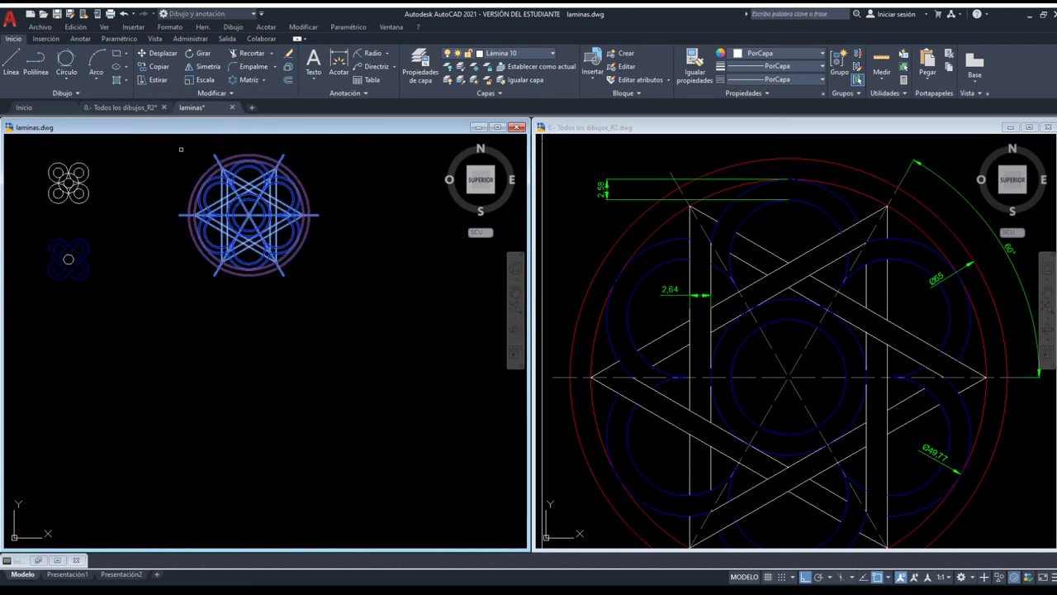
{"action": "scroll", "coordinate": [248, 215], "scroll_direction": "up", "scroll_amount": 5}
{"action": "scroll", "coordinate": [336, 247], "scroll_direction": "up", "scroll_amount": 2}
{"action": "scroll", "coordinate": [336, 246], "scroll_direction": "up", "scroll_amount": 3}
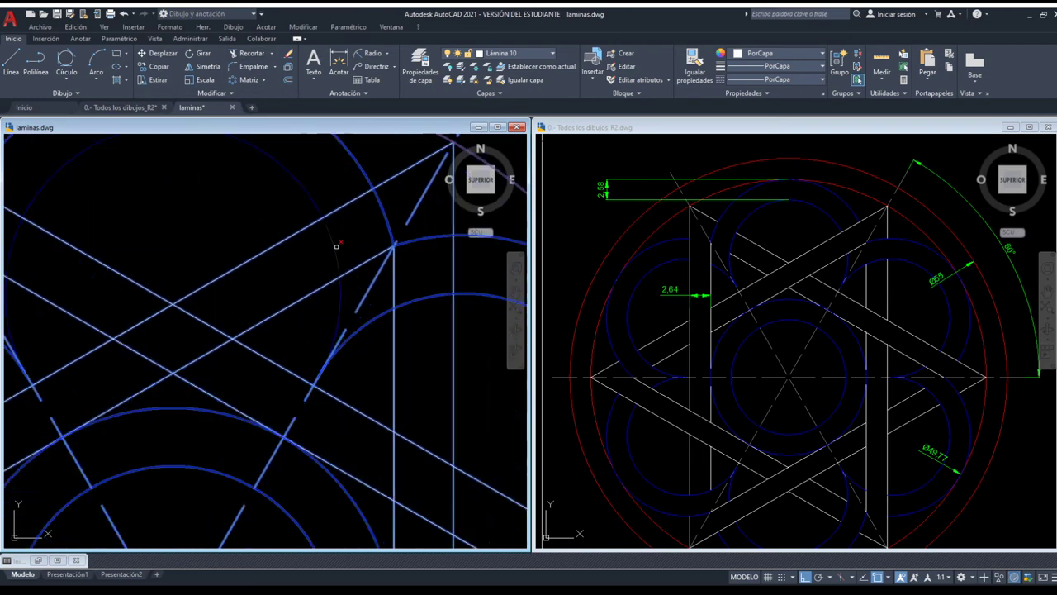
{"action": "scroll", "coordinate": [331, 245], "scroll_direction": "down", "scroll_amount": 2}
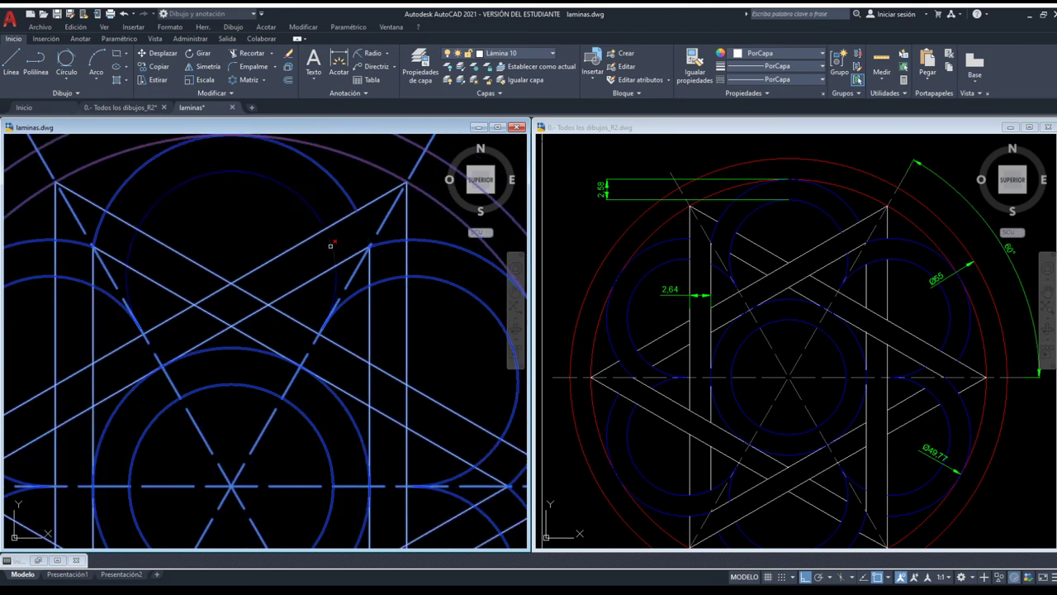
{"action": "middle_click_drag", "start_coordinate": [279, 297], "coordinate": [243, 291]}
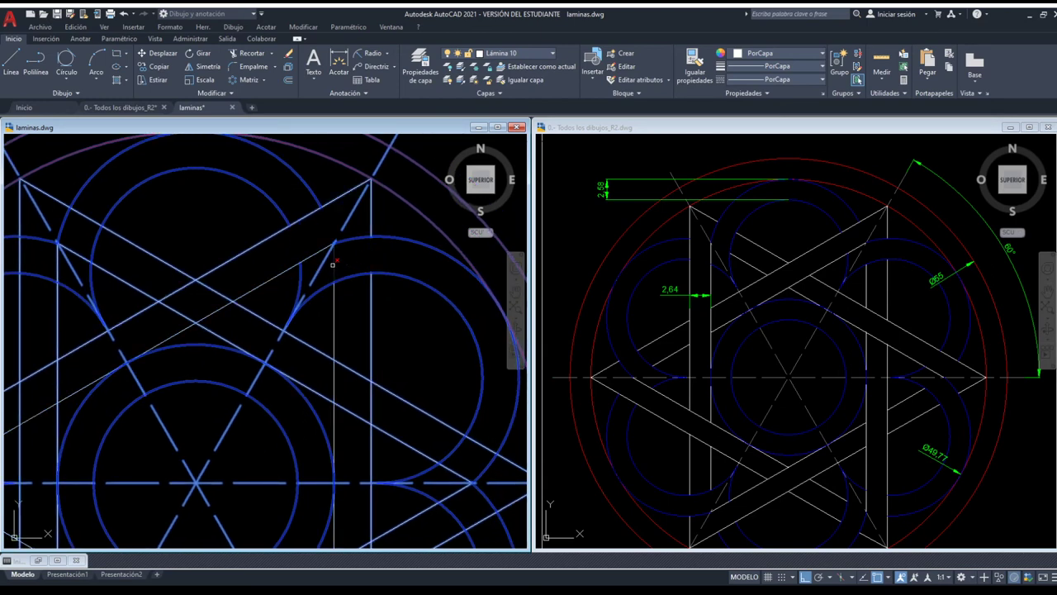
{"action": "left_click", "coordinate": [332, 265]}
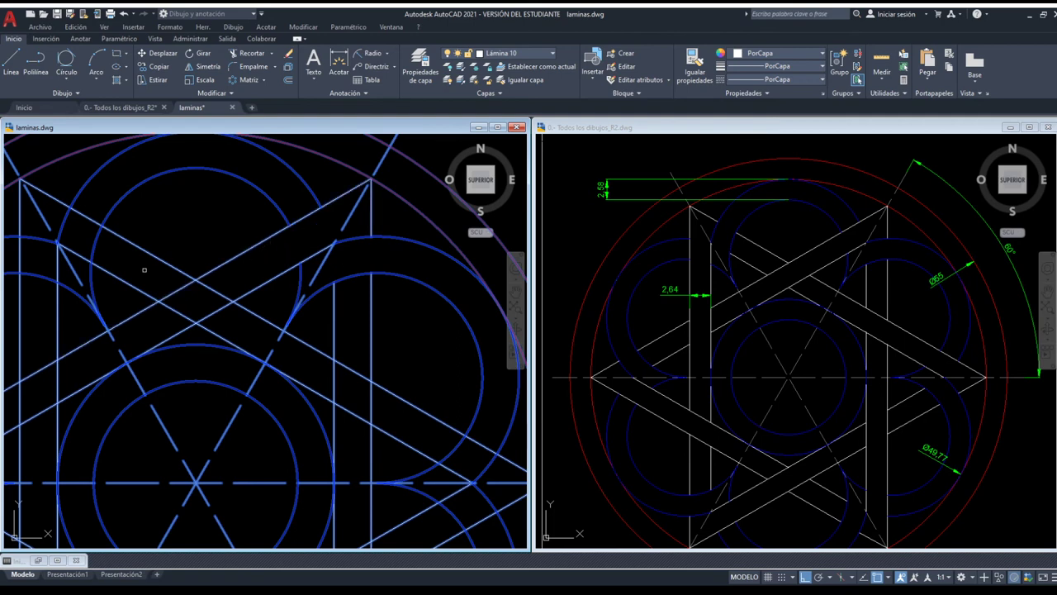
{"action": "middle_click_drag", "start_coordinate": [144, 269], "coordinate": [272, 245]}
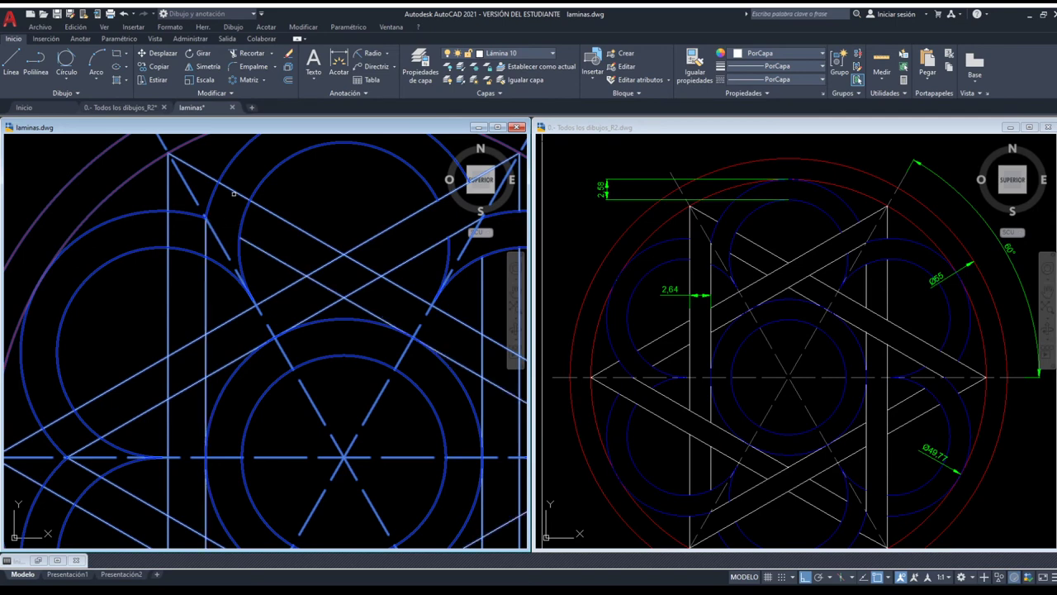
{"action": "left_click", "coordinate": [233, 193]}
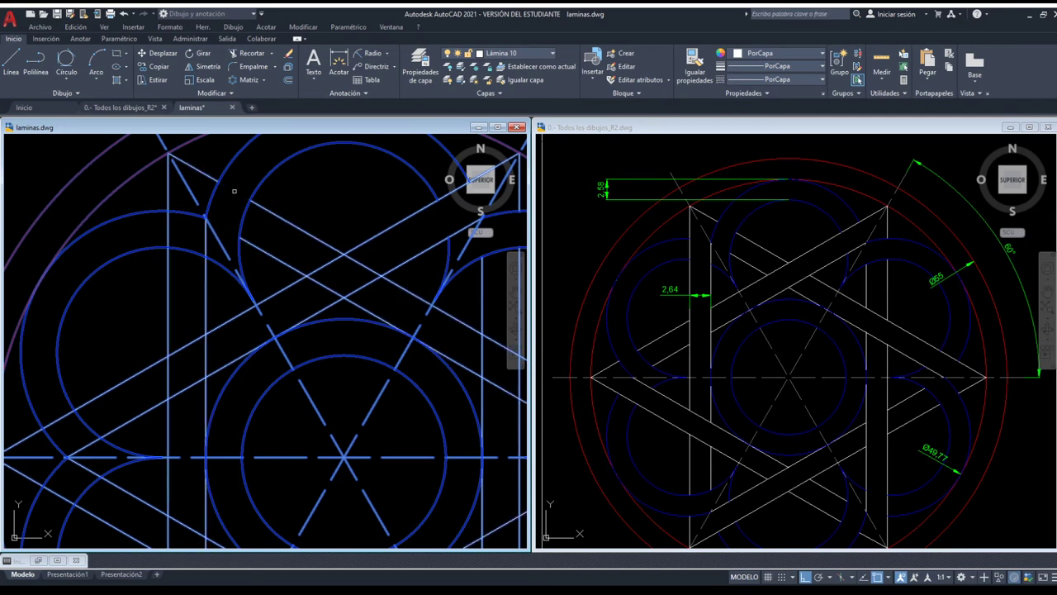
{"action": "left_click", "coordinate": [177, 210]}
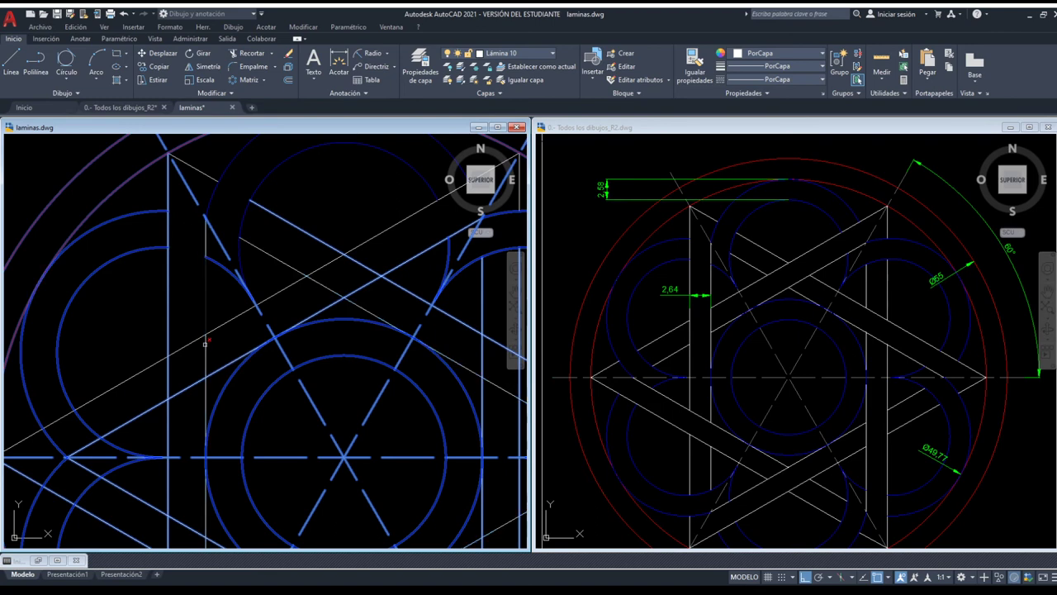
{"action": "scroll", "coordinate": [198, 361], "scroll_direction": "up", "scroll_amount": 2}
{"action": "scroll", "coordinate": [189, 270], "scroll_direction": "down", "scroll_amount": 2}
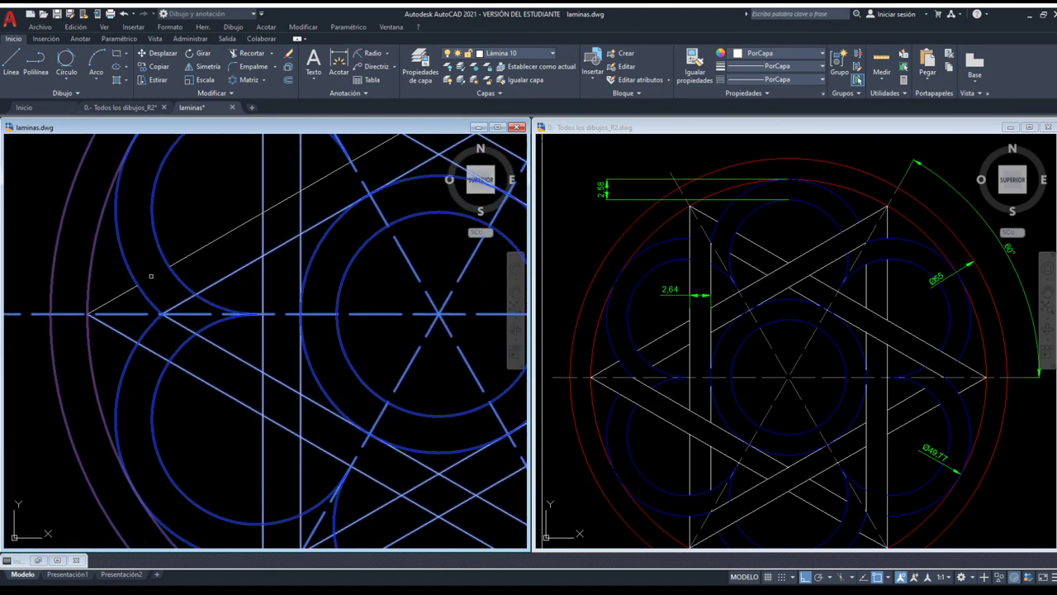
{"action": "left_click", "coordinate": [179, 299]}
Trim the short vertical segment and arc pieces at the lower and lower-right crossings
{"action": "middle_click_drag", "start_coordinate": [164, 351], "coordinate": [146, 315]}
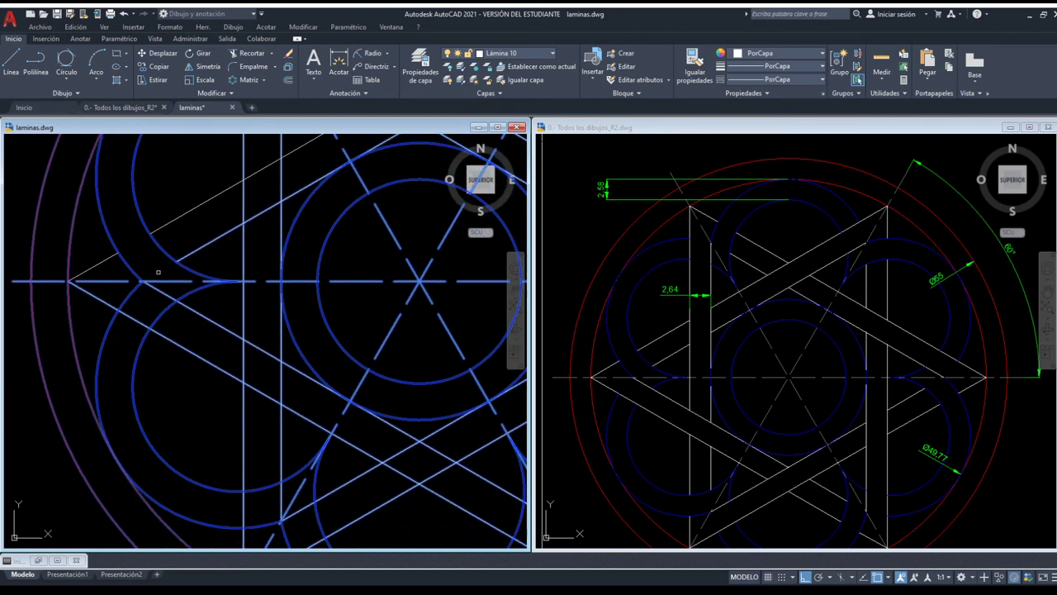
{"action": "scroll", "coordinate": [301, 286], "scroll_direction": "down", "scroll_amount": 4}
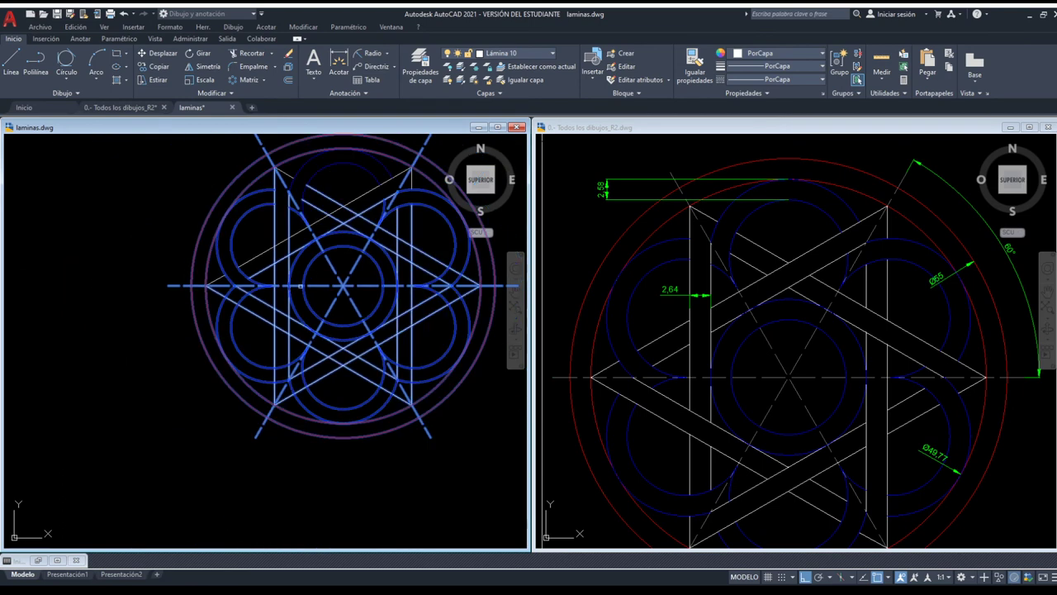
{"action": "middle_click_drag", "start_coordinate": [305, 312], "coordinate": [289, 335]}
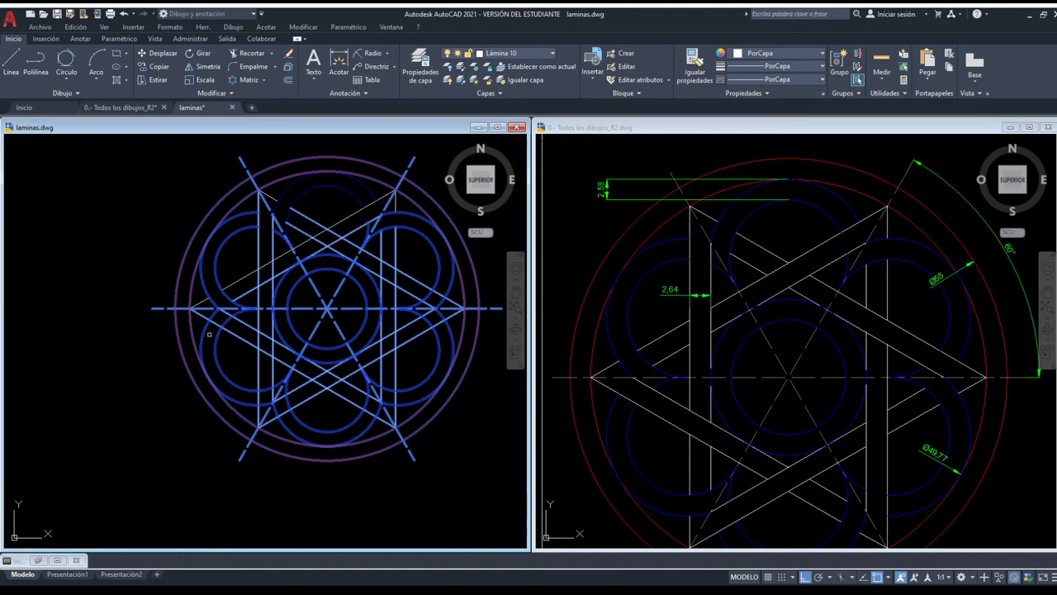
{"action": "scroll", "coordinate": [264, 327], "scroll_direction": "up", "scroll_amount": 2}
{"action": "scroll", "coordinate": [221, 315], "scroll_direction": "up", "scroll_amount": 2}
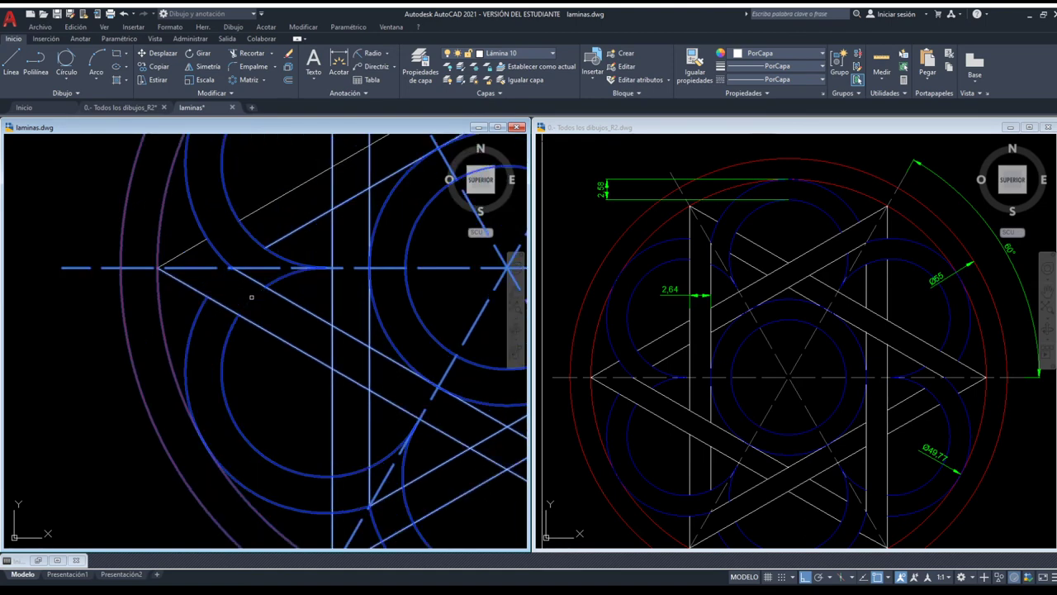
{"action": "middle_click_drag", "start_coordinate": [307, 350], "coordinate": [148, 295]}
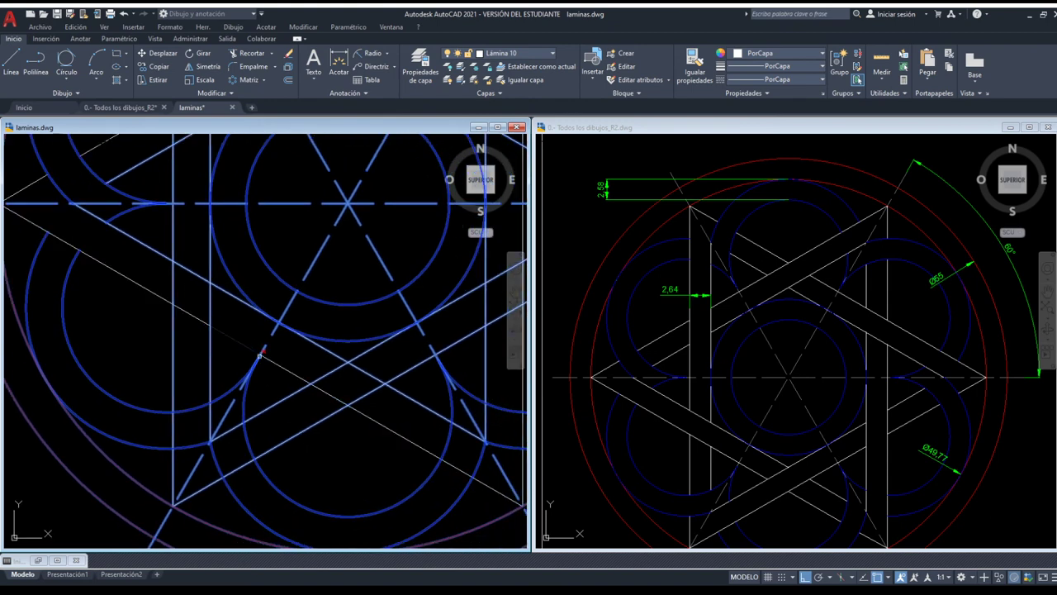
{"action": "middle_click_drag", "start_coordinate": [260, 356], "coordinate": [252, 279]}
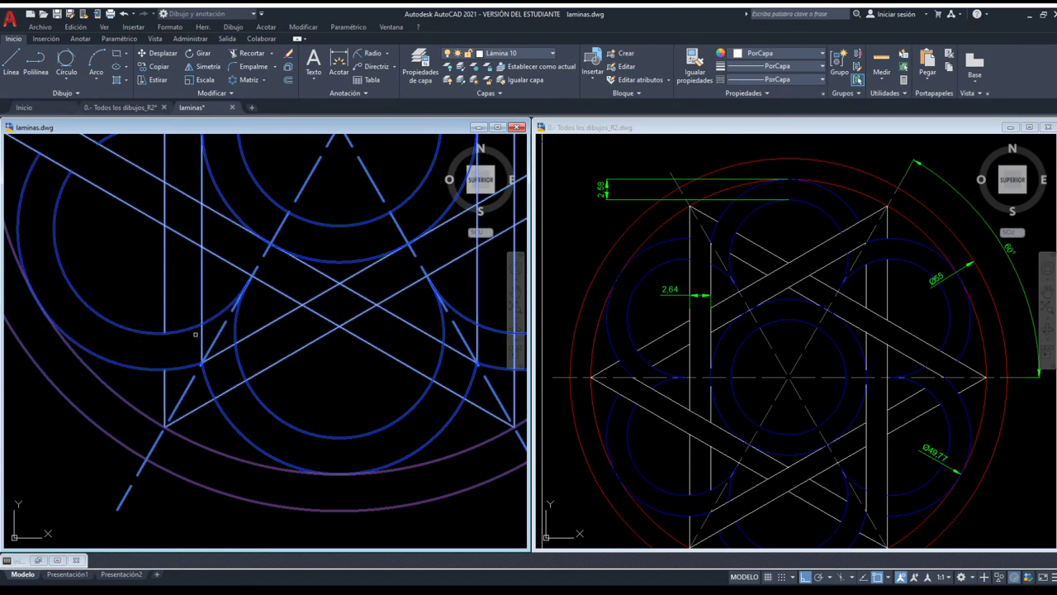
{"action": "left_click", "coordinate": [202, 335]}
{"action": "left_click", "coordinate": [210, 384]}
{"action": "middle_click_drag", "start_coordinate": [321, 349], "coordinate": [229, 303]}
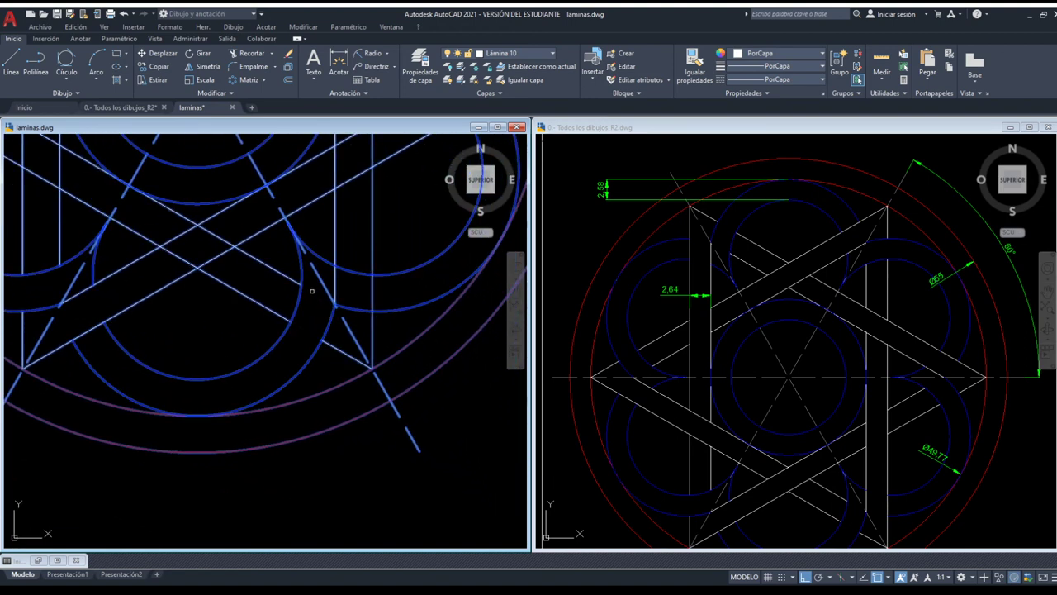
{"action": "left_click", "coordinate": [351, 305]}
{"action": "middle_click_drag", "start_coordinate": [350, 266], "coordinate": [237, 402]}
{"action": "left_click", "coordinate": [229, 435]}
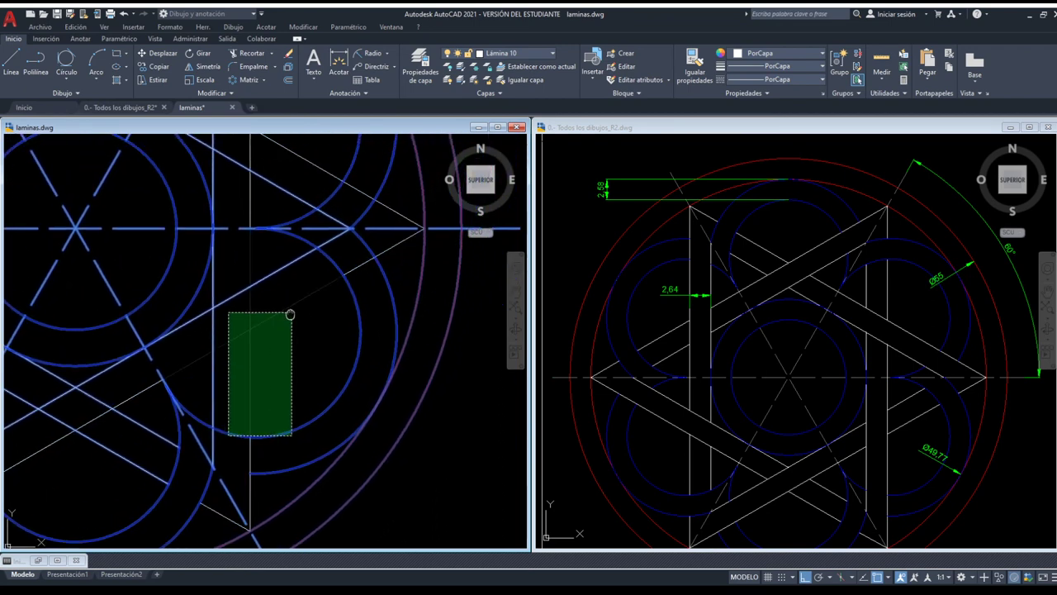
{"action": "middle_click_drag", "start_coordinate": [290, 315], "coordinate": [224, 384]}
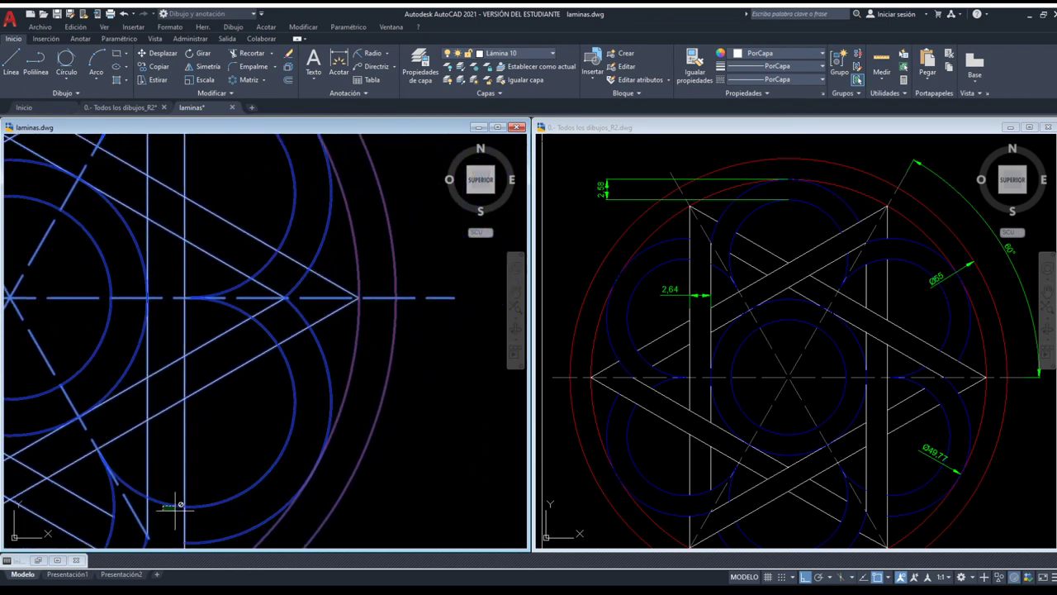
{"action": "scroll", "coordinate": [169, 508], "scroll_direction": "down", "scroll_amount": 2}
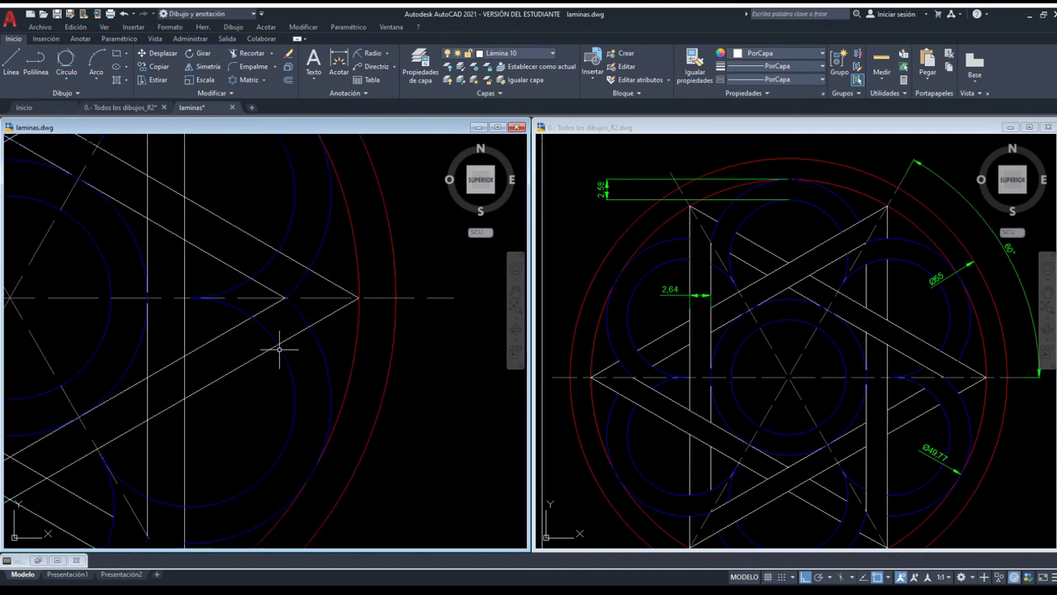
With the whole drawing as trim edges, cut back the upper end of one vertical band line
{"action": "scroll", "coordinate": [283, 349], "scroll_direction": "down", "scroll_amount": 2}
{"action": "left_click", "coordinate": [254, 54]}
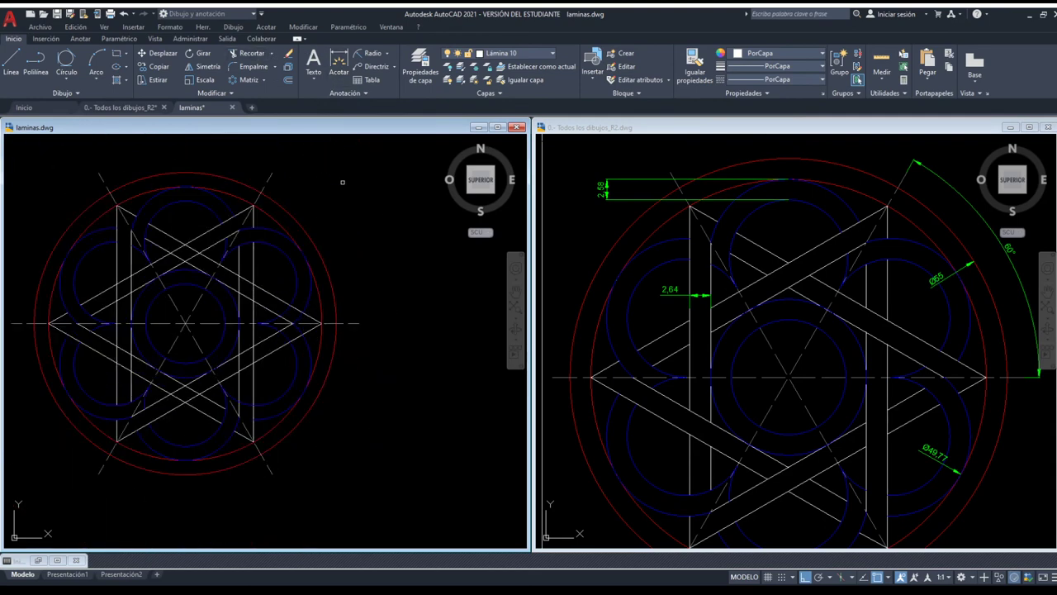
{"action": "left_click", "coordinate": [361, 453]}
{"action": "left_click", "coordinate": [26, 171]}
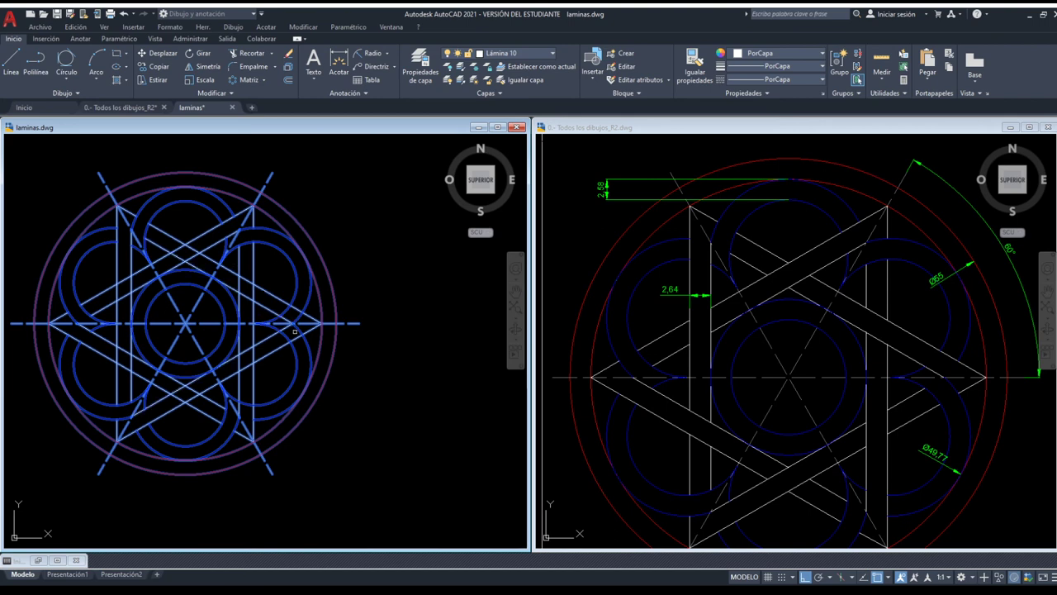
{"action": "scroll", "coordinate": [295, 331], "scroll_direction": "up", "scroll_amount": 4}
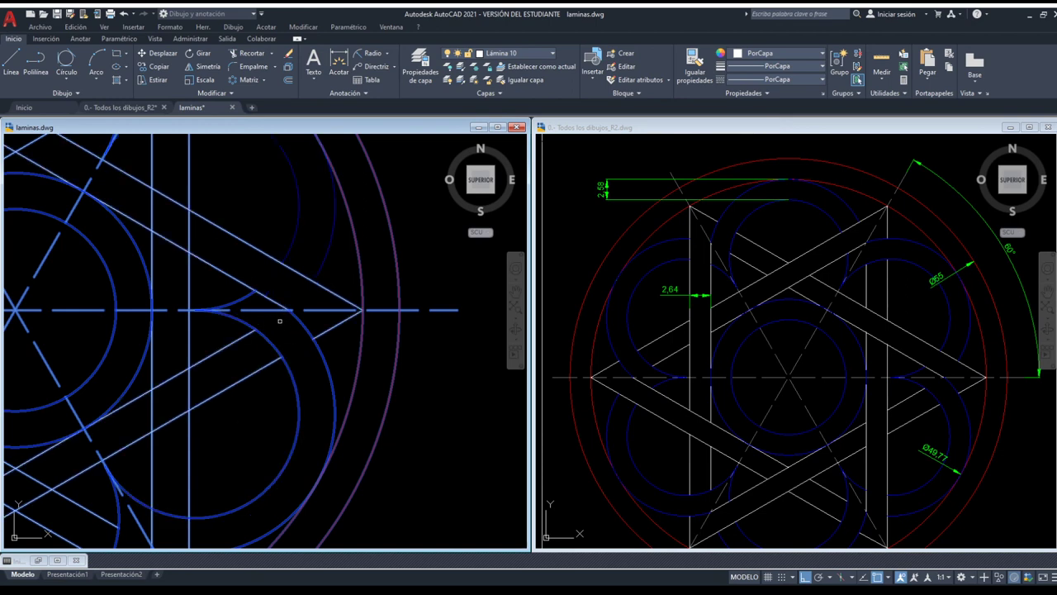
{"action": "mouse_move", "coordinate": [281, 318]}
{"action": "middle_mouse_down"}
{"action": "mouse_move", "coordinate": [289, 328]}
{"action": "mouse_move", "coordinate": [344, 307]}
{"action": "middle_mouse_up"}
{"action": "scroll", "coordinate": [371, 303], "scroll_direction": "down", "scroll_amount": 3}
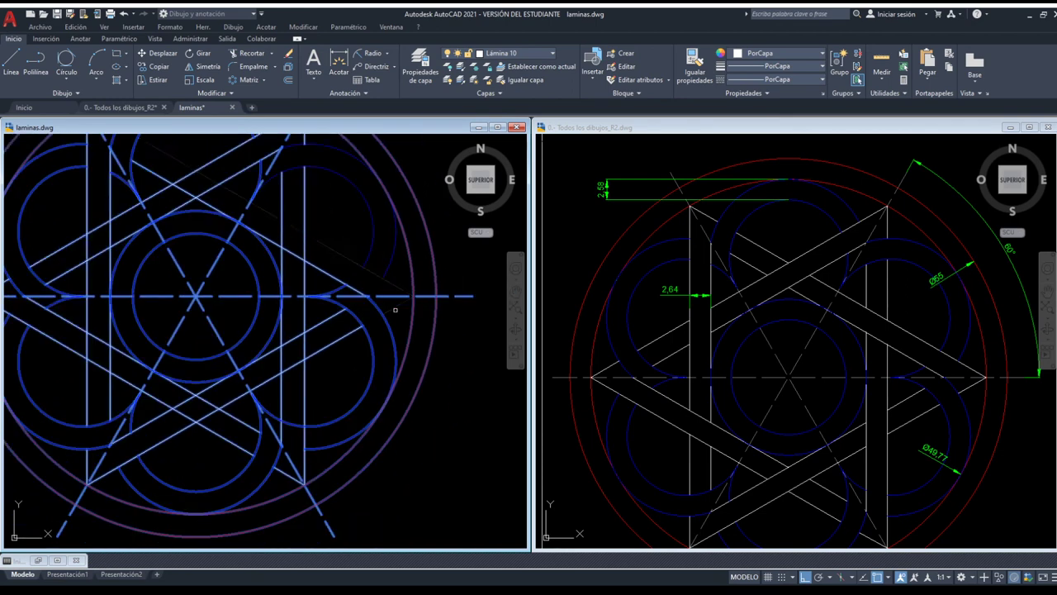
{"action": "middle_click_drag", "start_coordinate": [266, 217], "coordinate": [283, 231]}
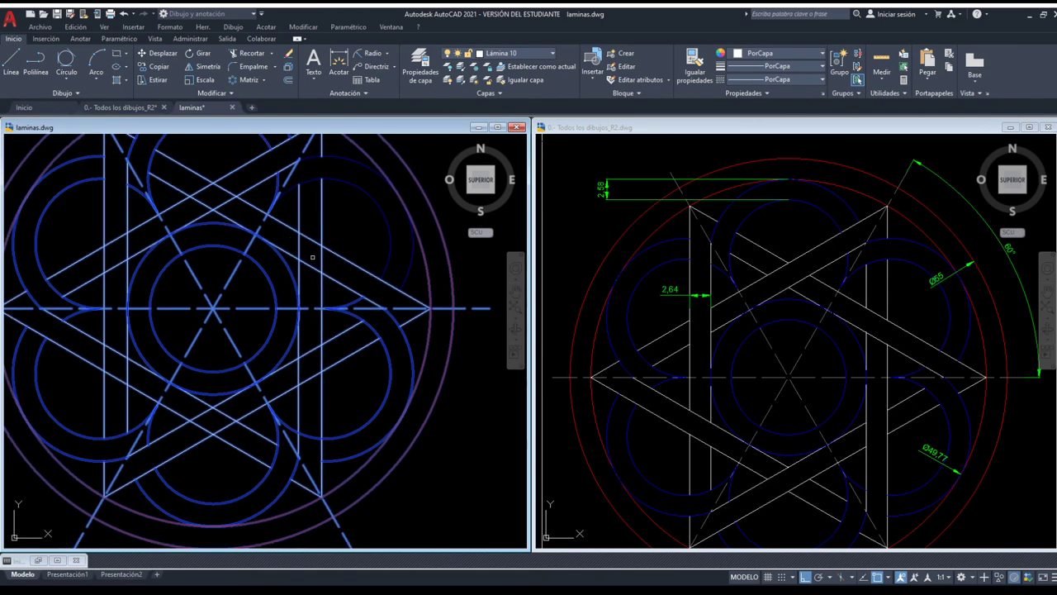
{"action": "left_click", "coordinate": [323, 248]}
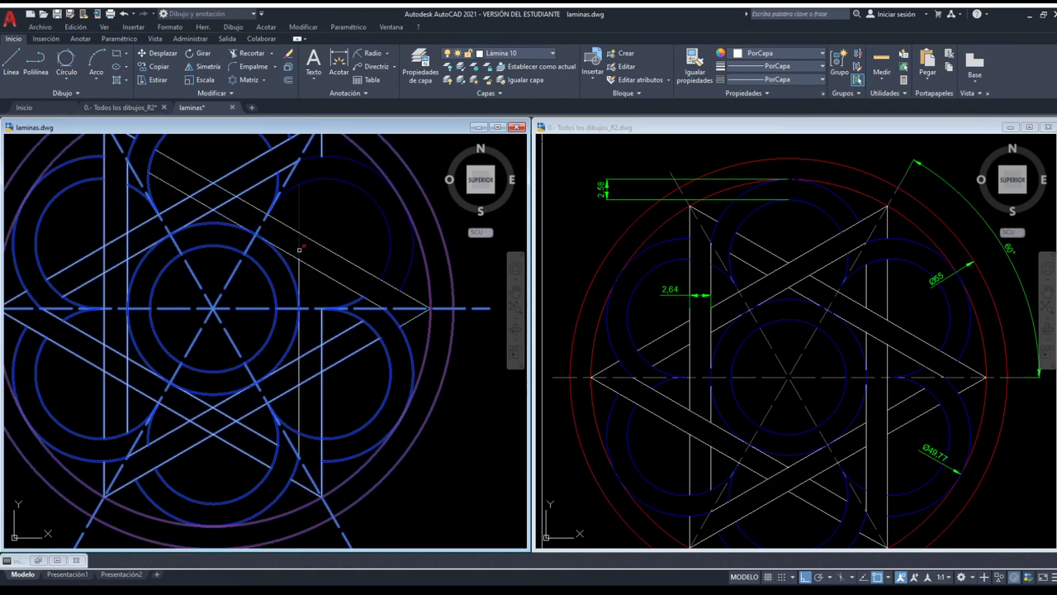
{"action": "key", "text": "Escape"}
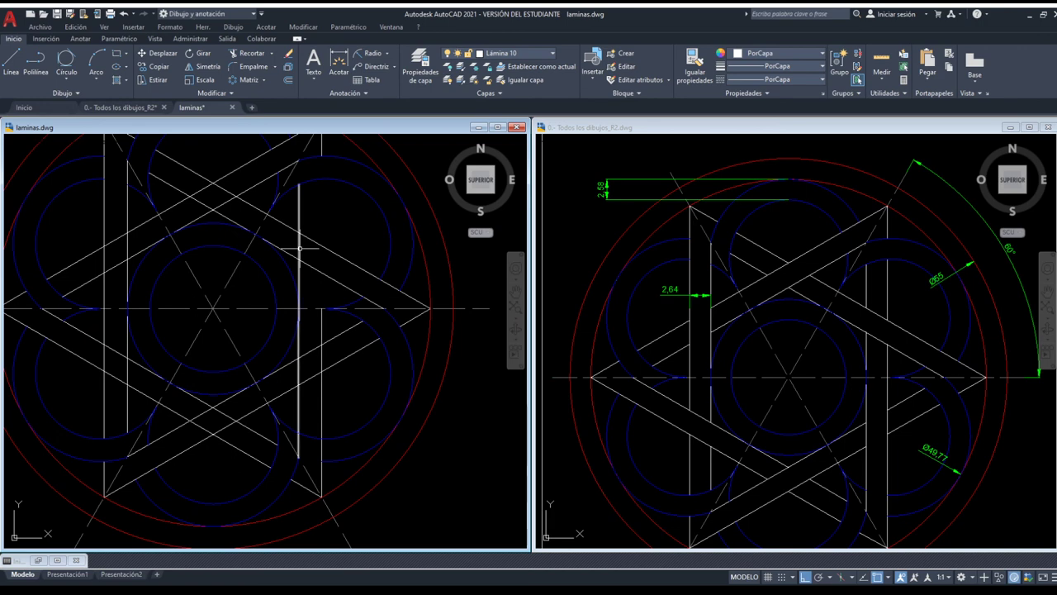
Use a crossing window over the right half as cutting edges and trim the stray arc near the right point
{"action": "scroll", "coordinate": [139, 348], "scroll_direction": "down", "scroll_amount": 2}
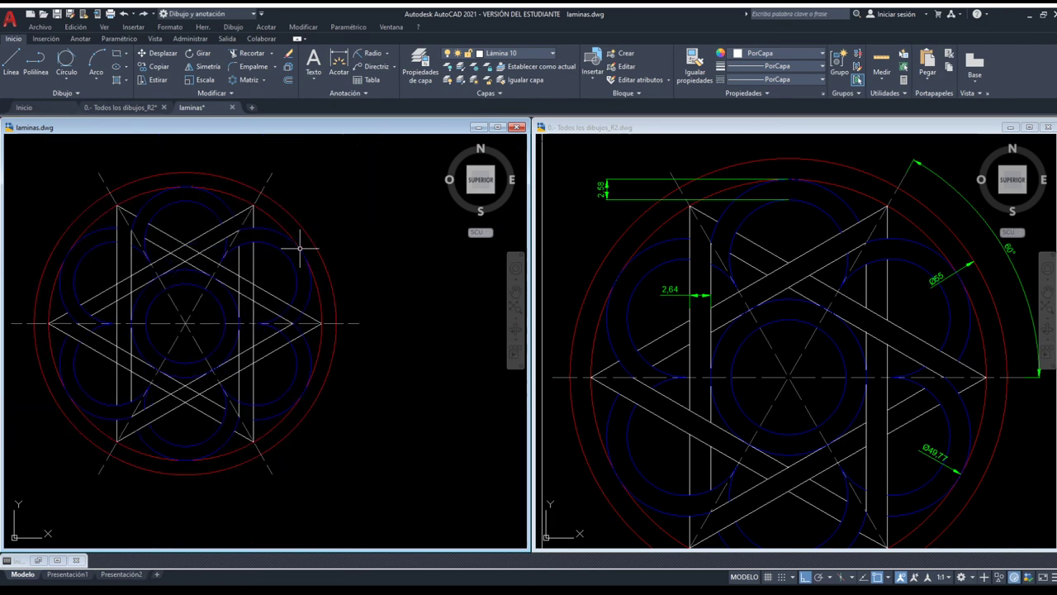
{"action": "left_click", "coordinate": [244, 54]}
{"action": "left_click", "coordinate": [378, 420]}
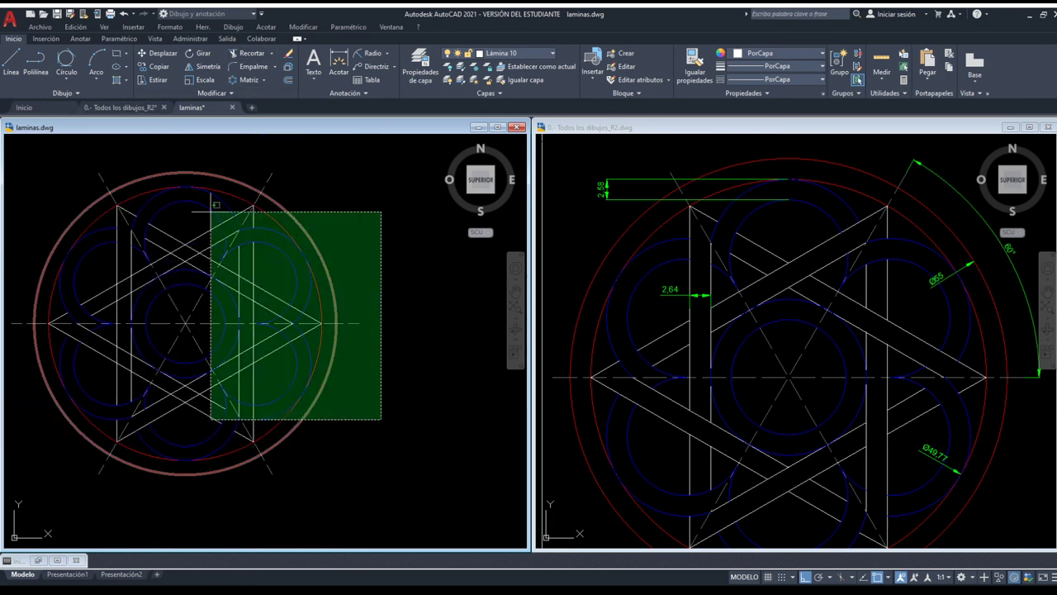
{"action": "left_click", "coordinate": [146, 170]}
{"action": "scroll", "coordinate": [249, 284], "scroll_direction": "up", "scroll_amount": 2}
{"action": "scroll", "coordinate": [298, 338], "scroll_direction": "up", "scroll_amount": 3}
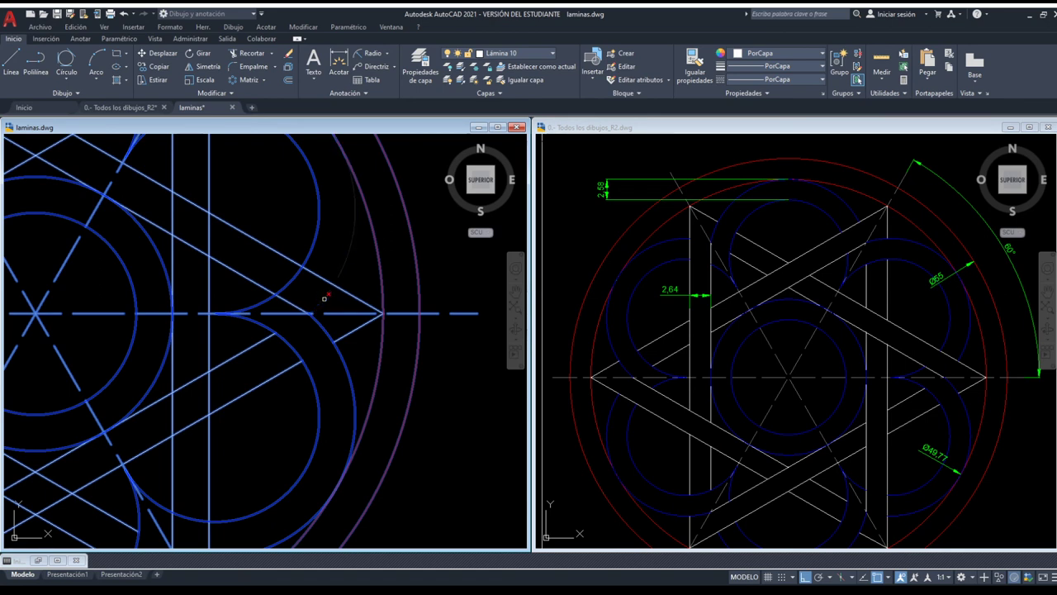
{"action": "left_click", "coordinate": [324, 299]}
{"action": "key", "text": "Escape"}
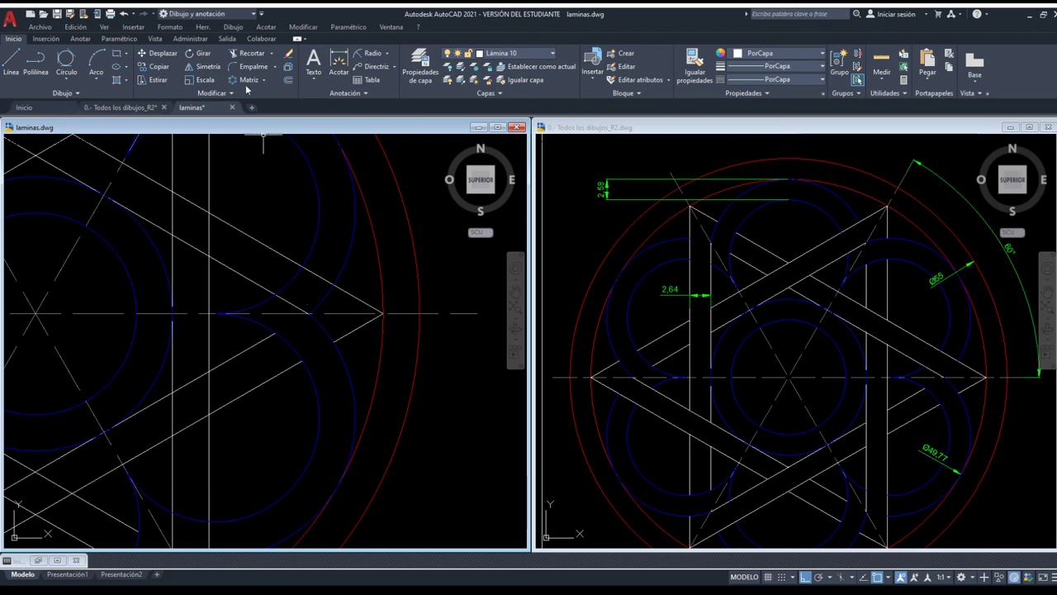
{"action": "left_click_drag", "start_coordinate": [469, 431], "coordinate": [196, 241]}
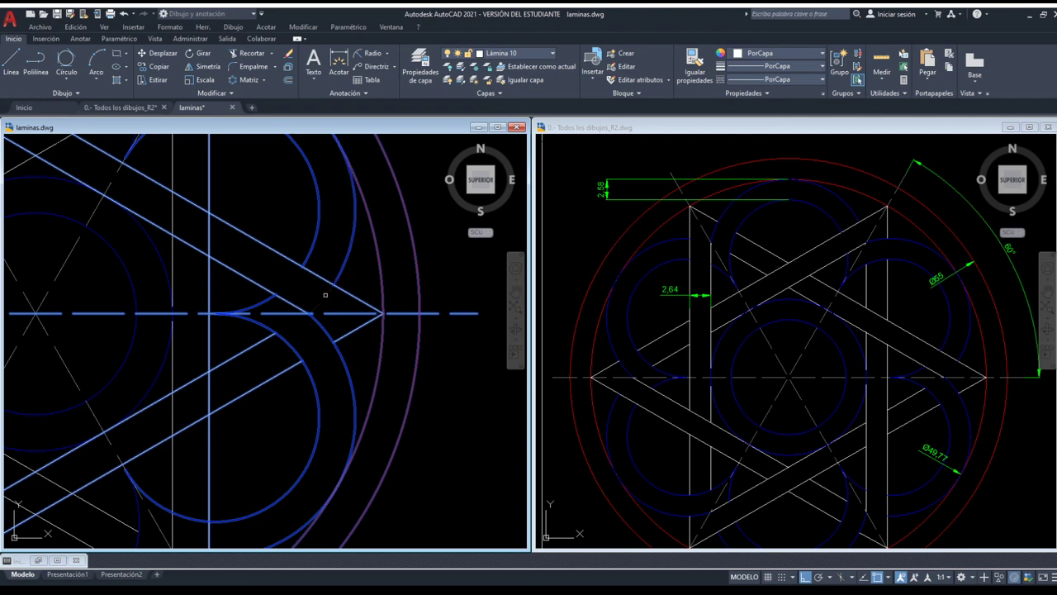
{"action": "scroll", "coordinate": [326, 295], "scroll_direction": "down", "scroll_amount": 3}
{"action": "scroll", "coordinate": [322, 290], "scroll_direction": "down", "scroll_amount": 3}
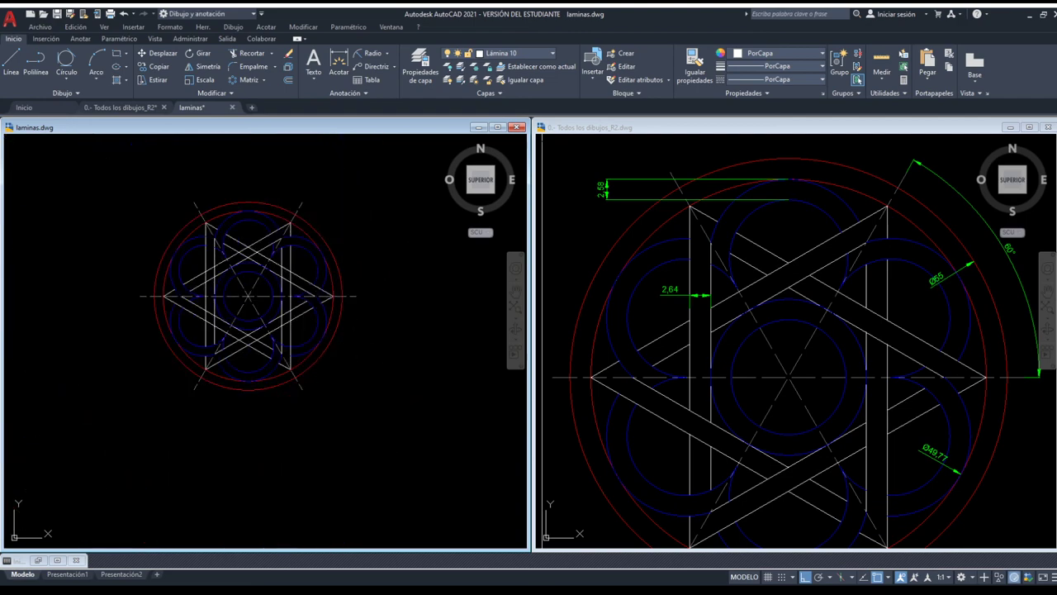
Window-select the star as cutting edges and trim both vertical lines between the two diagonals
{"action": "left_click_drag", "start_coordinate": [374, 395], "coordinate": [136, 241]}
{"action": "left_click", "coordinate": [136, 240]}
{"action": "scroll", "coordinate": [366, 286], "scroll_direction": "up", "scroll_amount": 3}
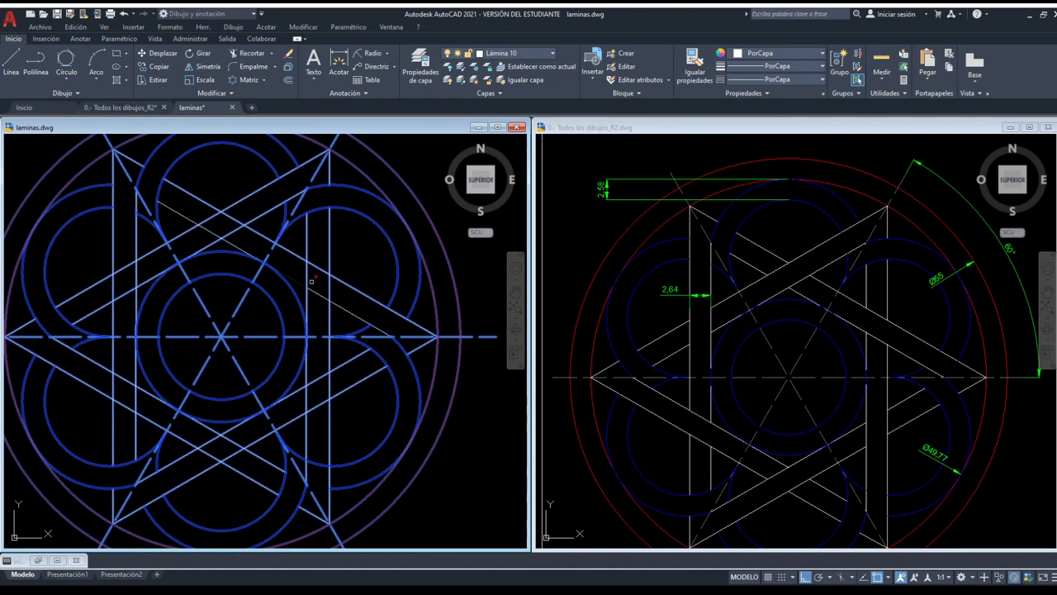
{"action": "scroll", "coordinate": [367, 286], "scroll_direction": "up", "scroll_amount": 2}
{"action": "left_click", "coordinate": [345, 289]}
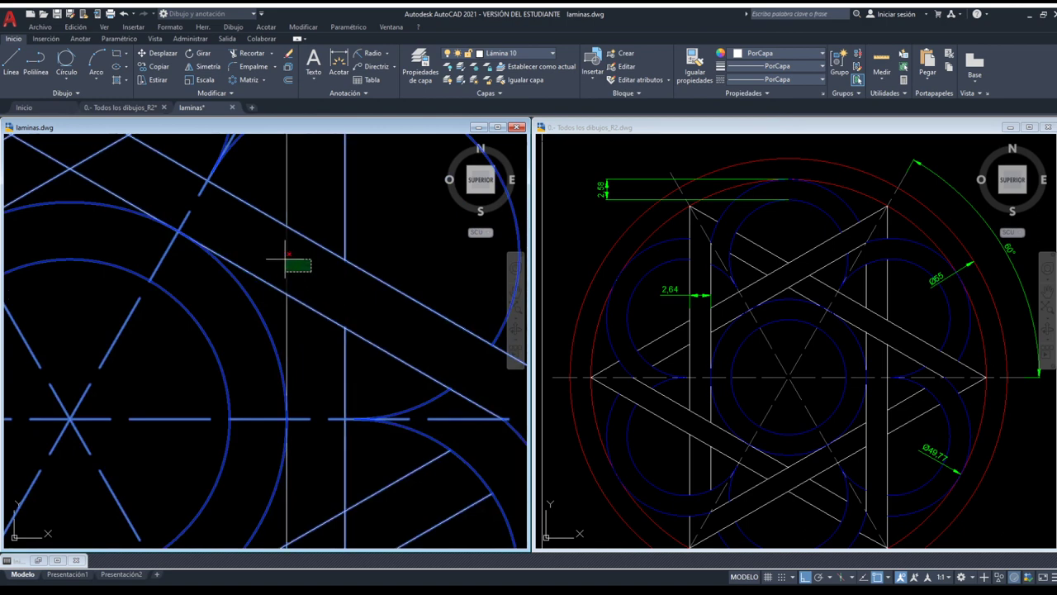
{"action": "left_click", "coordinate": [288, 260]}
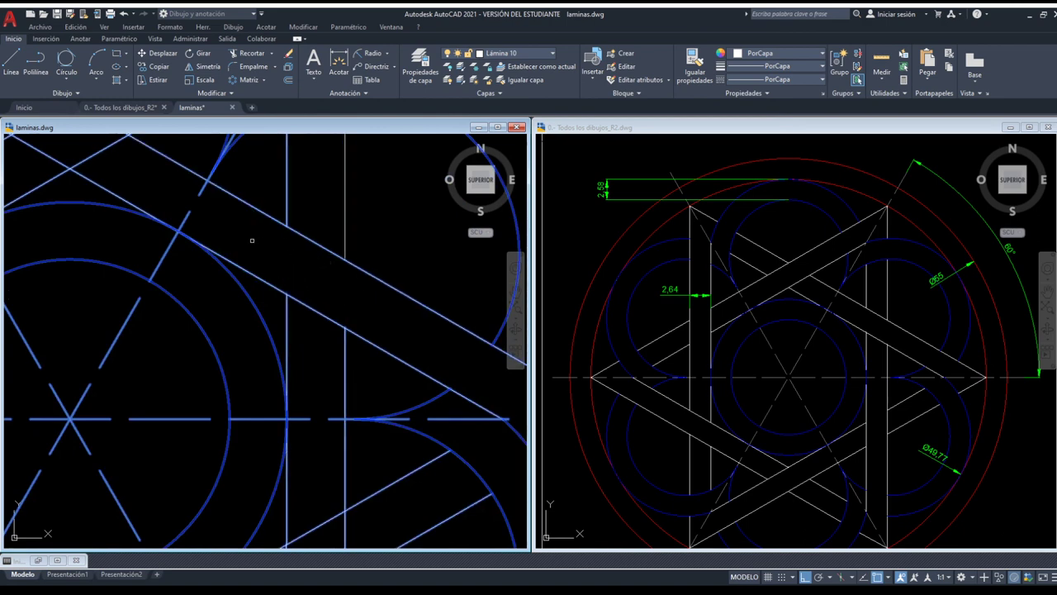
Trim the thin diagonal inside the band, the vertical below the crossing, and the diagonal past the band
{"action": "middle_click_drag", "start_coordinate": [174, 215], "coordinate": [261, 278]}
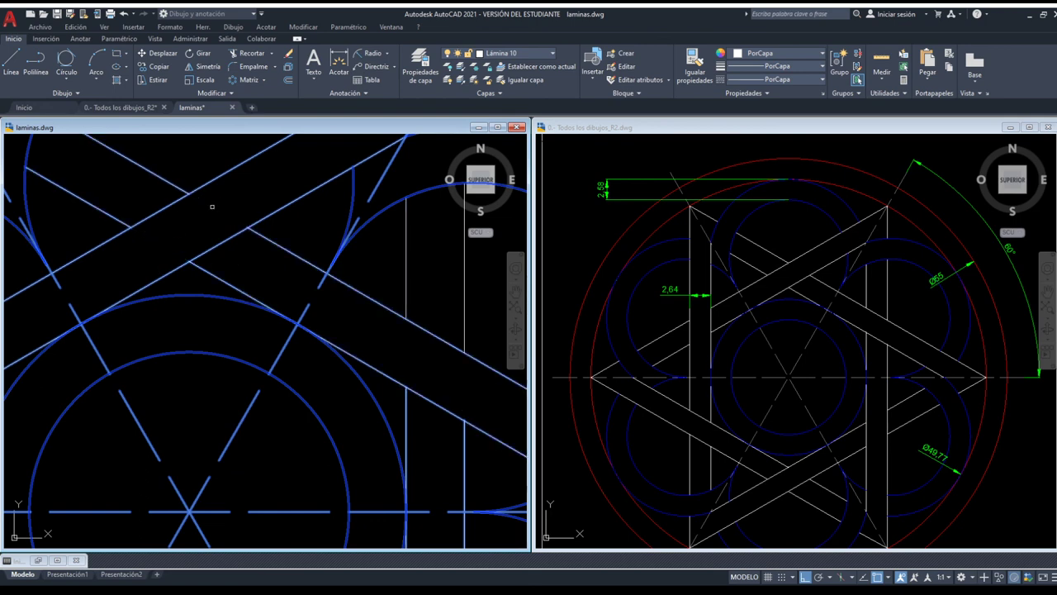
{"action": "scroll", "coordinate": [324, 220], "scroll_direction": "down", "scroll_amount": 2}
{"action": "middle_click_drag", "start_coordinate": [169, 286], "coordinate": [246, 256]}
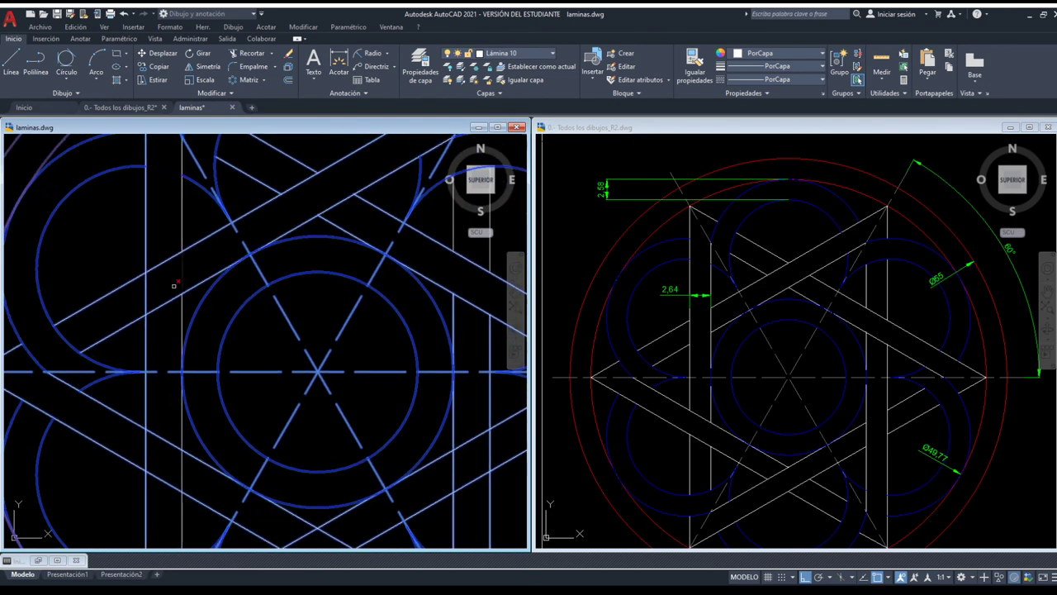
{"action": "left_click", "coordinate": [167, 312]}
{"action": "left_click", "coordinate": [166, 263]}
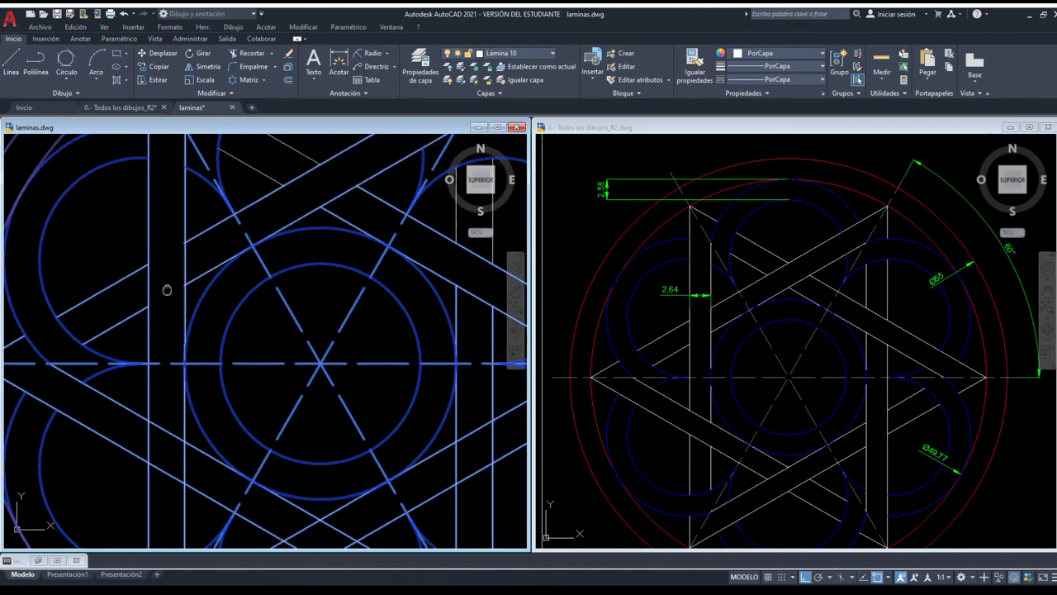
{"action": "middle_click_drag", "start_coordinate": [165, 256], "coordinate": [205, 153]}
{"action": "left_click", "coordinate": [222, 376]}
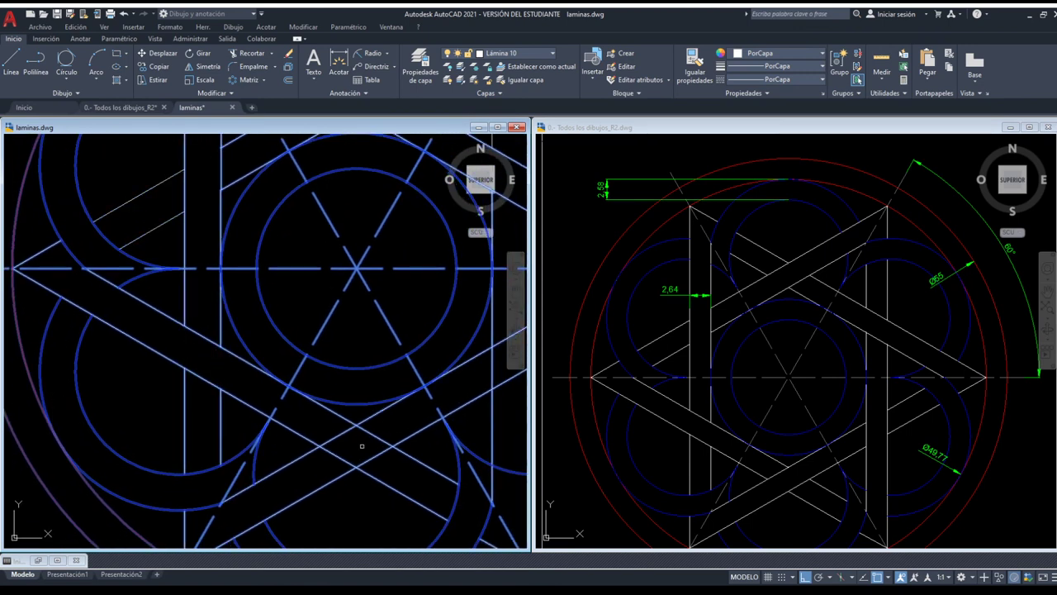
{"action": "left_click", "coordinate": [339, 457]}
{"action": "middle_click_drag", "start_coordinate": [365, 441], "coordinate": [242, 452]}
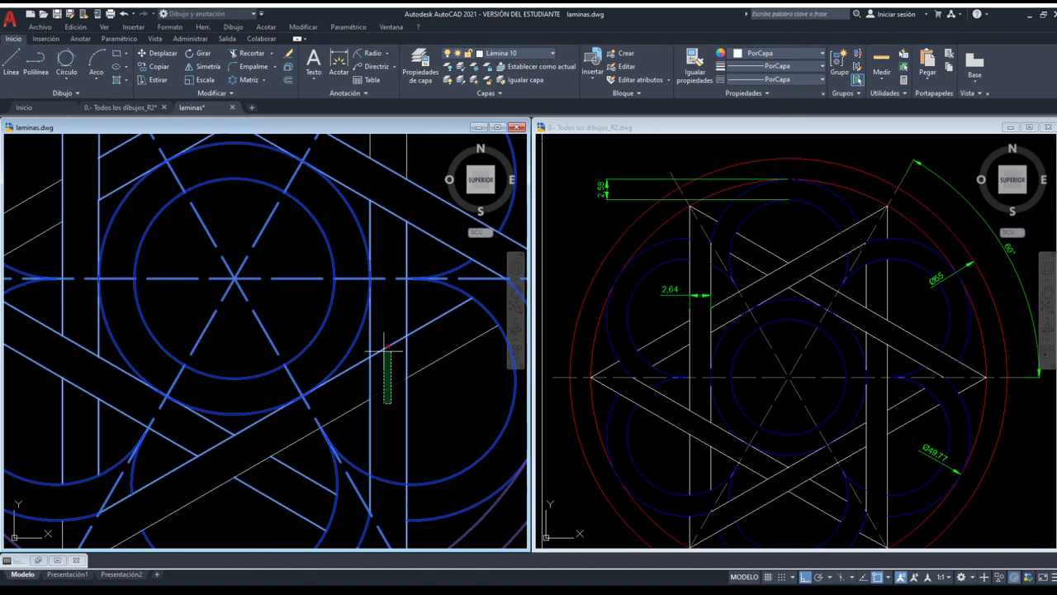
{"action": "scroll", "coordinate": [394, 384], "scroll_direction": "down", "scroll_amount": 3}
{"action": "scroll", "coordinate": [393, 381], "scroll_direction": "down", "scroll_amount": 2}
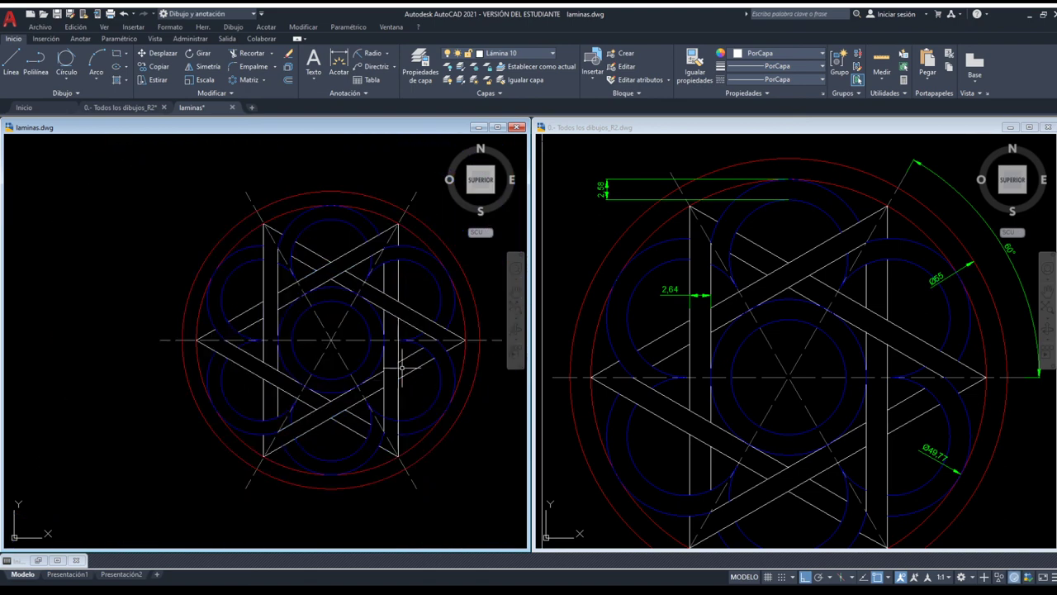
Polar-array the dashed axis lines around the star's centre: 6 items, 60° apart, filling 360°
{"action": "mouse_move", "coordinate": [383, 386]}
{"action": "middle_mouse_down"}
{"action": "mouse_move", "coordinate": [358, 388]}
{"action": "mouse_move", "coordinate": [341, 371]}
{"action": "middle_mouse_up"}
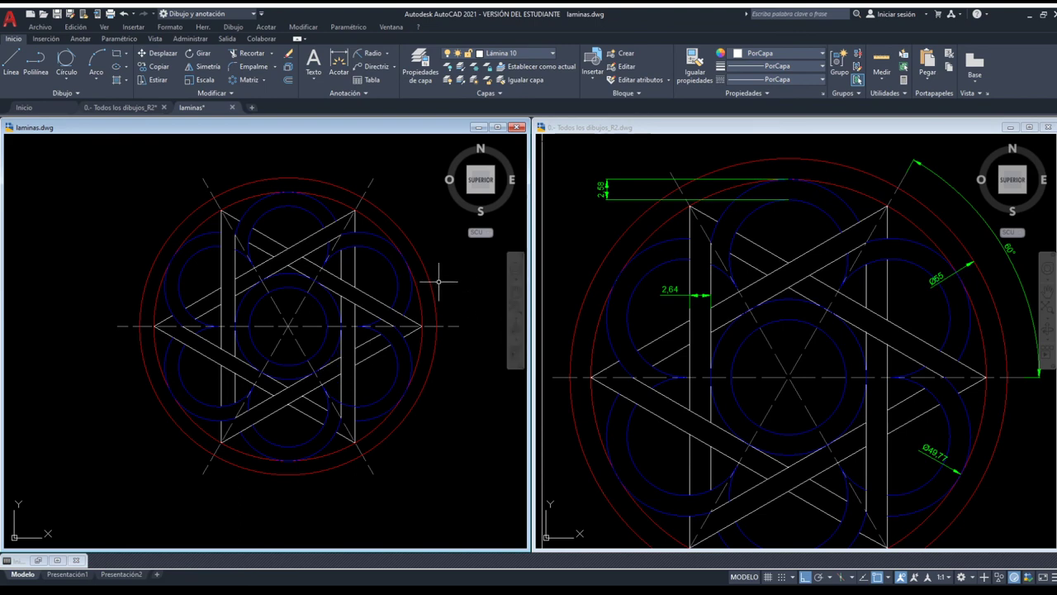
{"action": "middle_click_drag", "start_coordinate": [438, 286], "coordinate": [412, 282]}
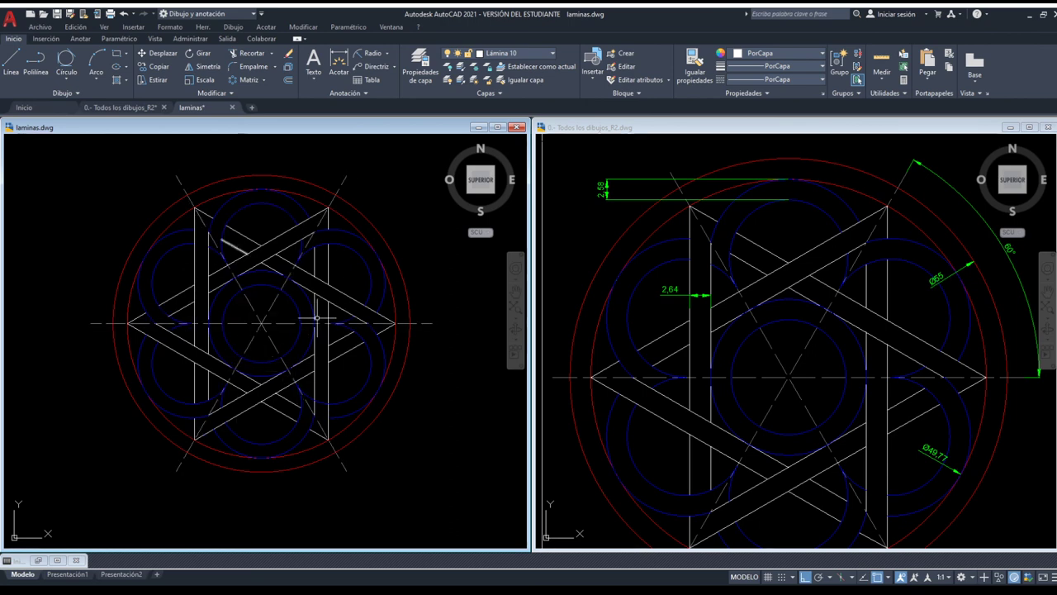
{"action": "left_click", "coordinate": [419, 302]}
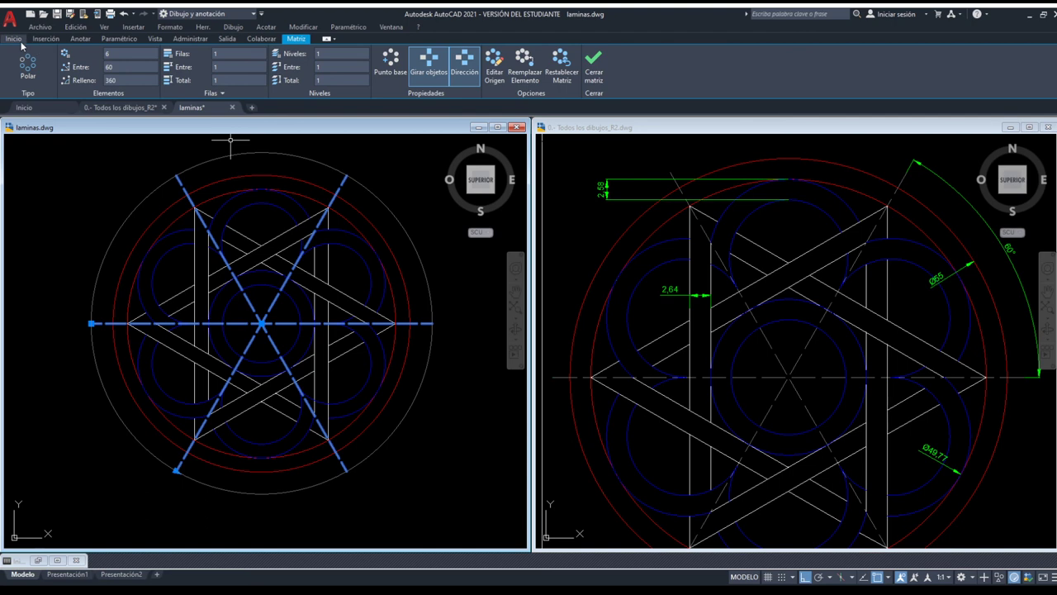
Close the array editor and explode the polar array into separate dashed centre lines
{"action": "left_click", "coordinate": [16, 40]}
{"action": "left_click", "coordinate": [291, 69]}
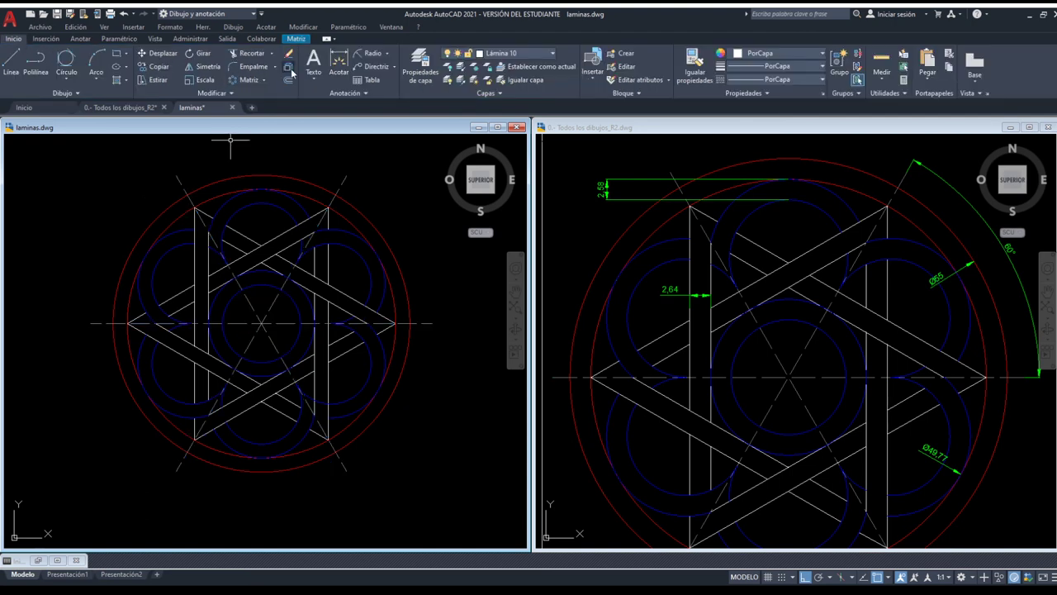
{"action": "left_click", "coordinate": [343, 175]}
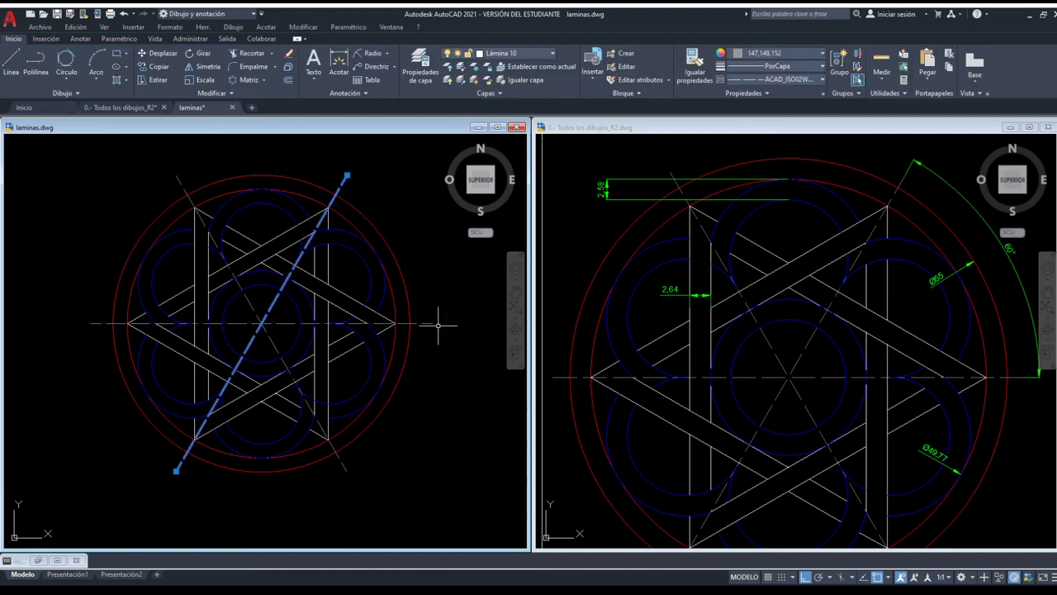
{"action": "key", "text": "Escape"}
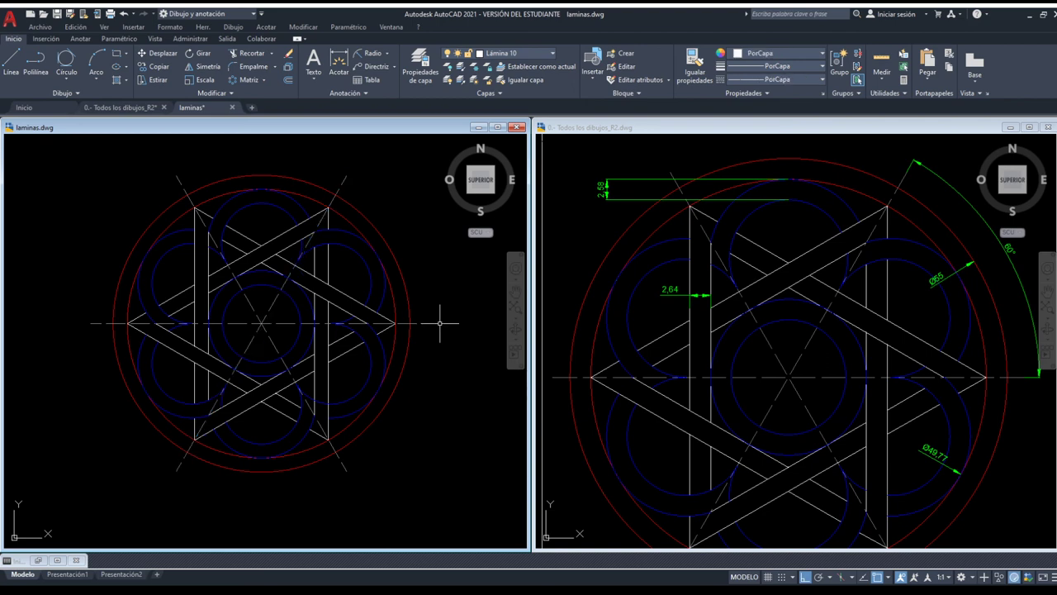